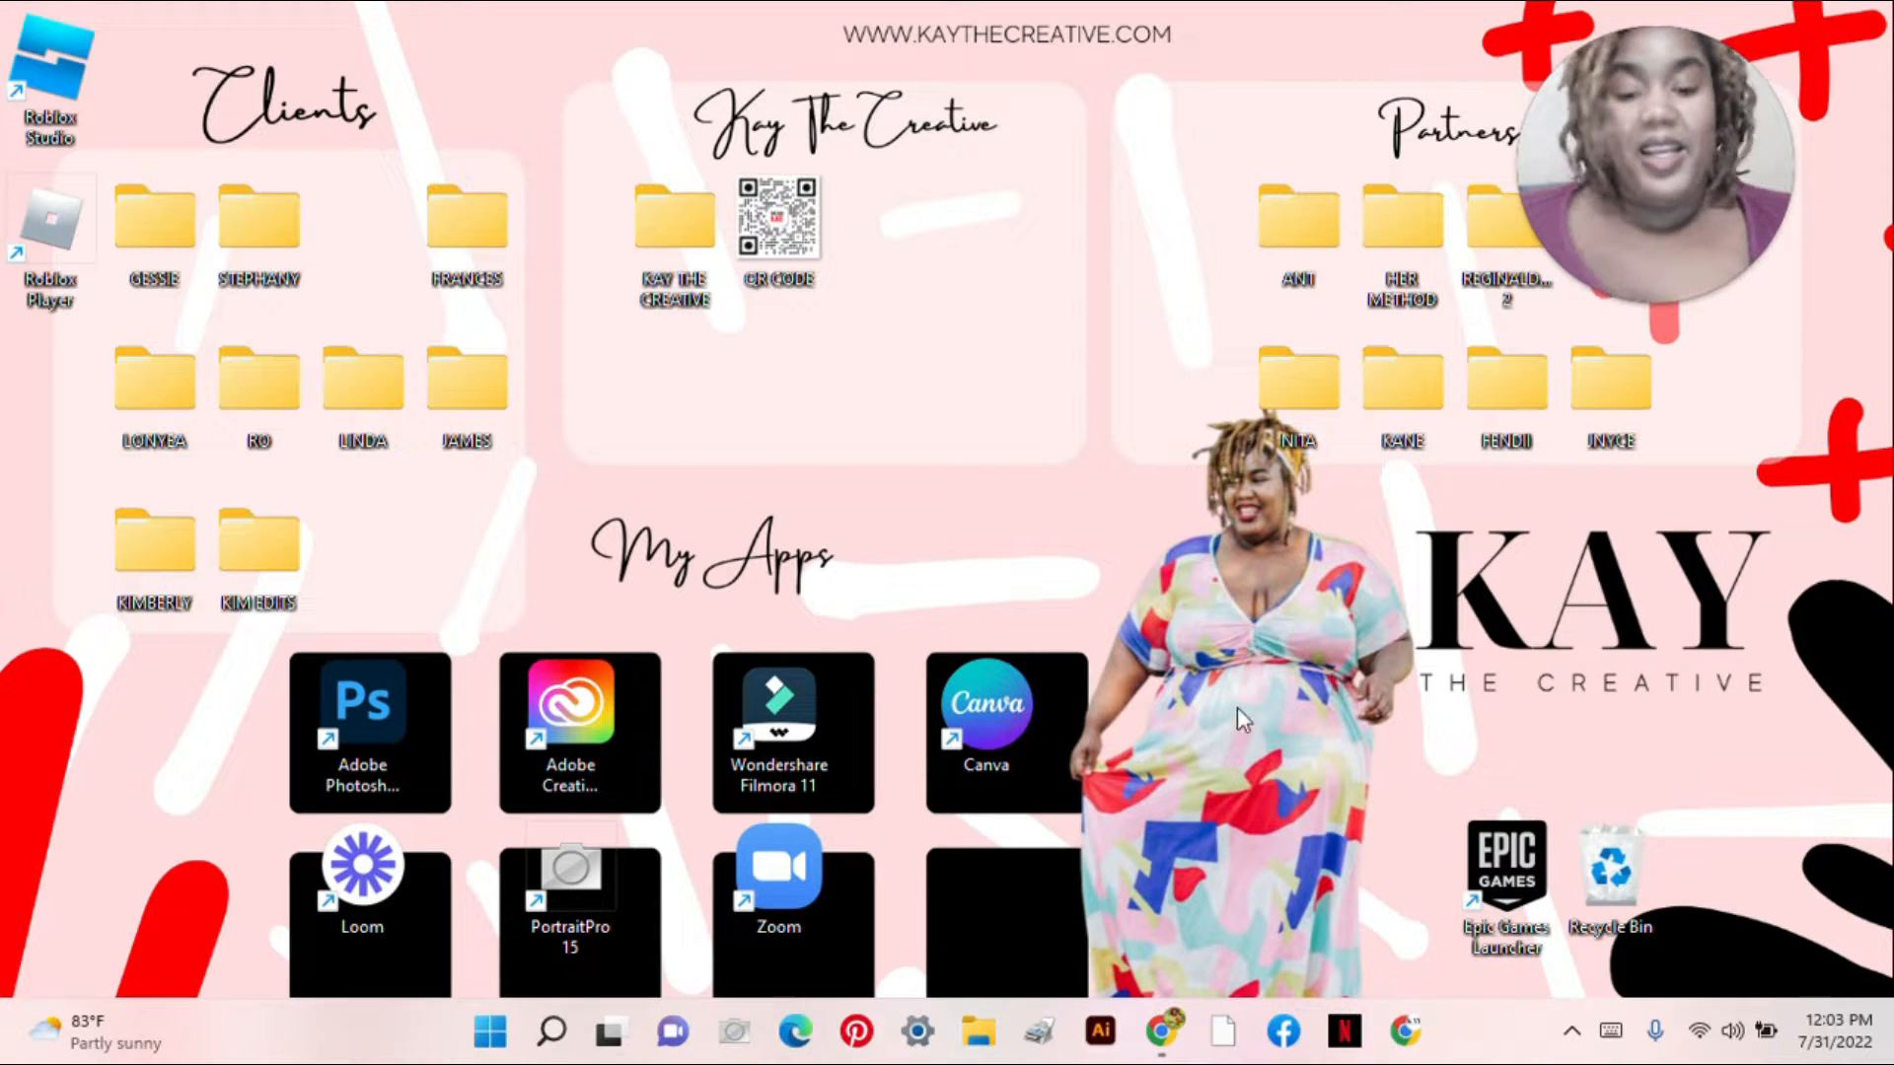
Step: Restore the Chrome browser window from the Windows taskbar
{"action": "left_click", "coordinate": [1169, 1043]}
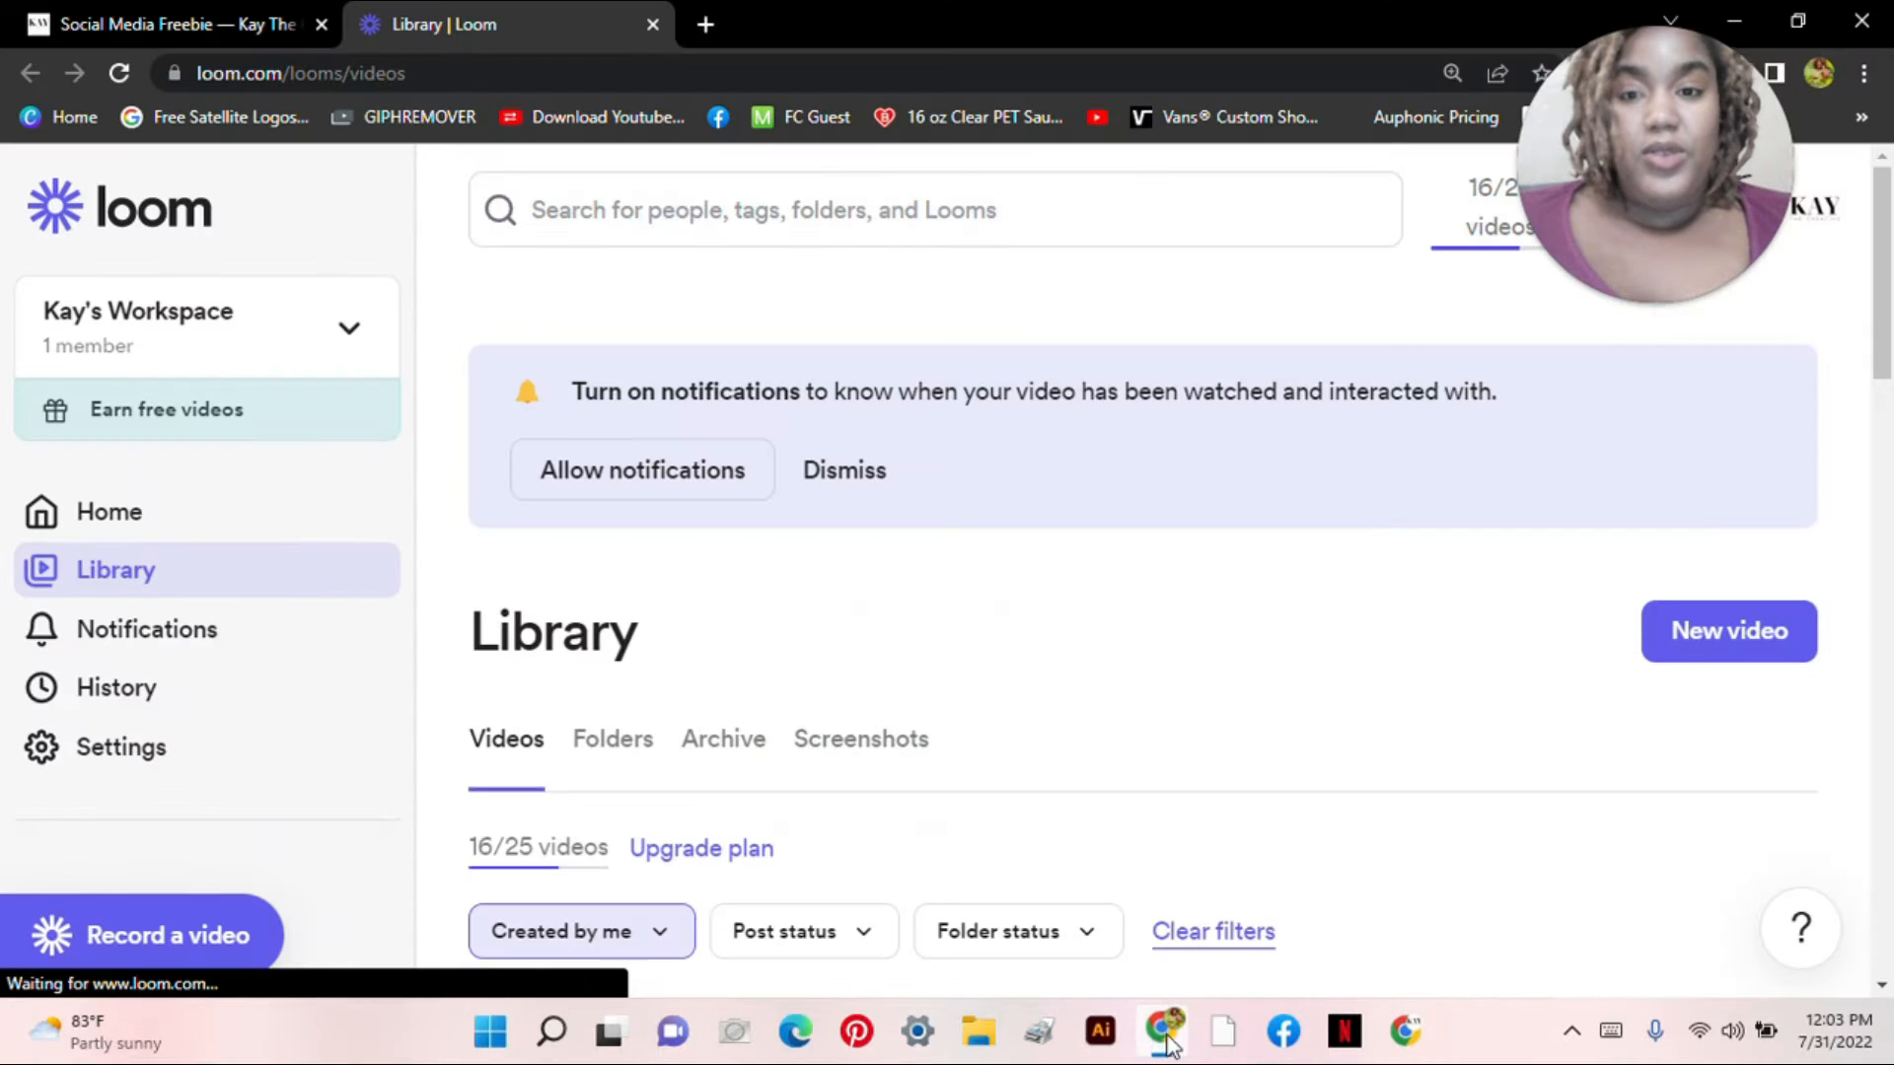
Step: Switch to the Social Media Pack page and scroll down to its sign-up form
{"action": "left_click", "coordinate": [239, 9]}
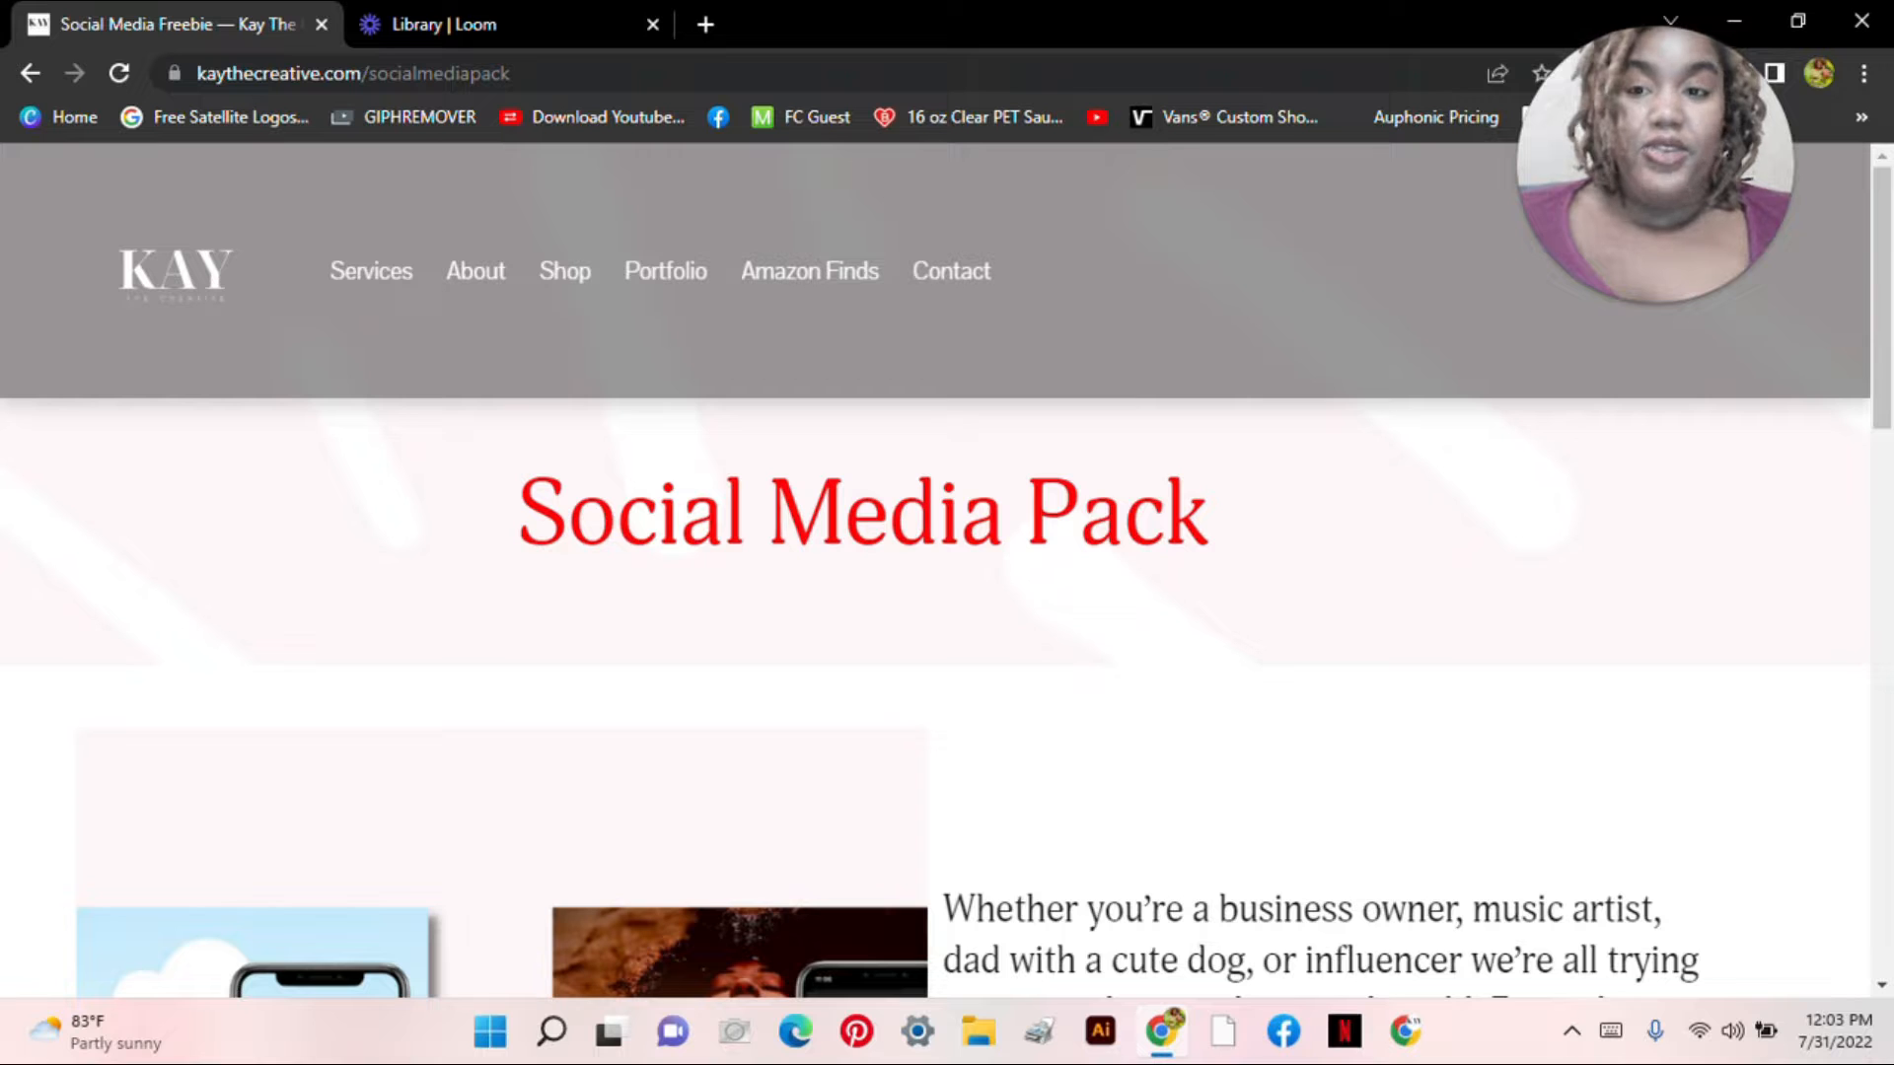
{"action": "scroll", "coordinate": [1846, 500], "scroll_direction": "down", "scroll_amount": 6}
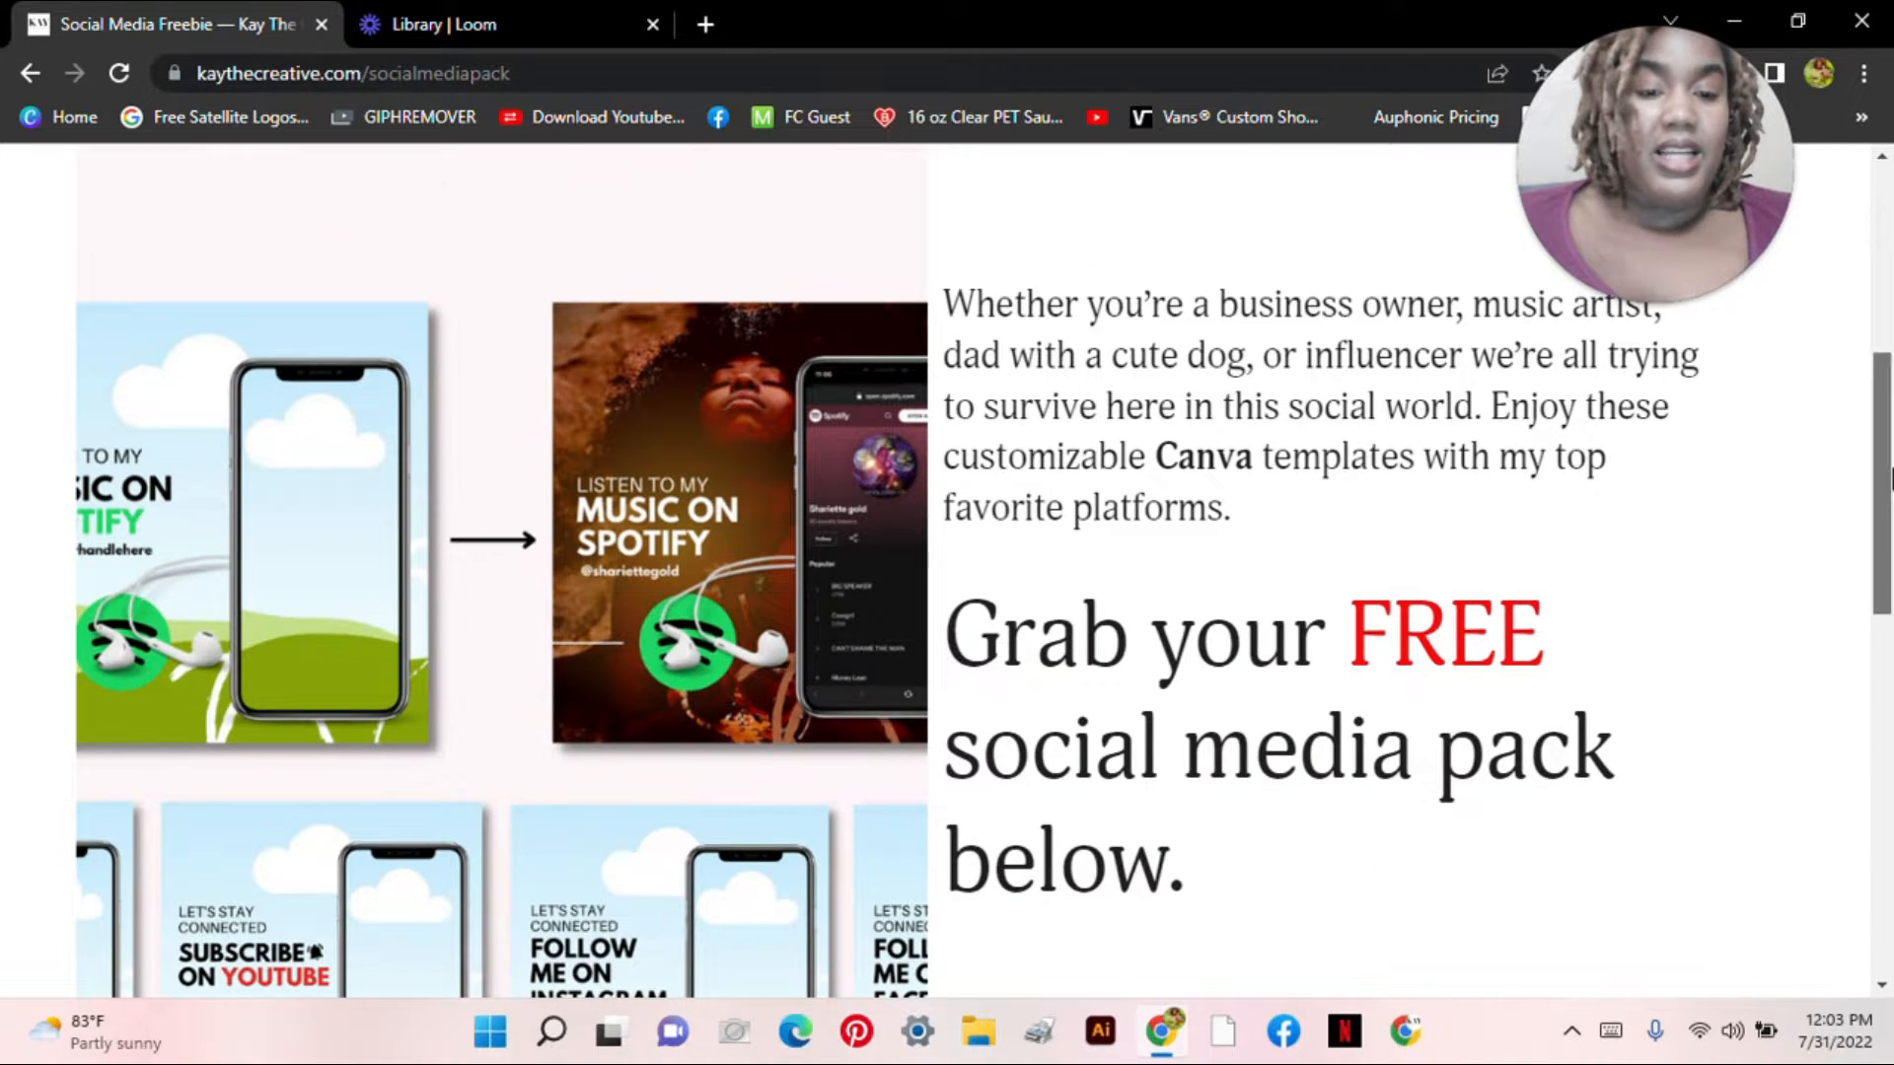
{"action": "scroll", "coordinate": [1707, 486], "scroll_direction": "down", "scroll_amount": 1}
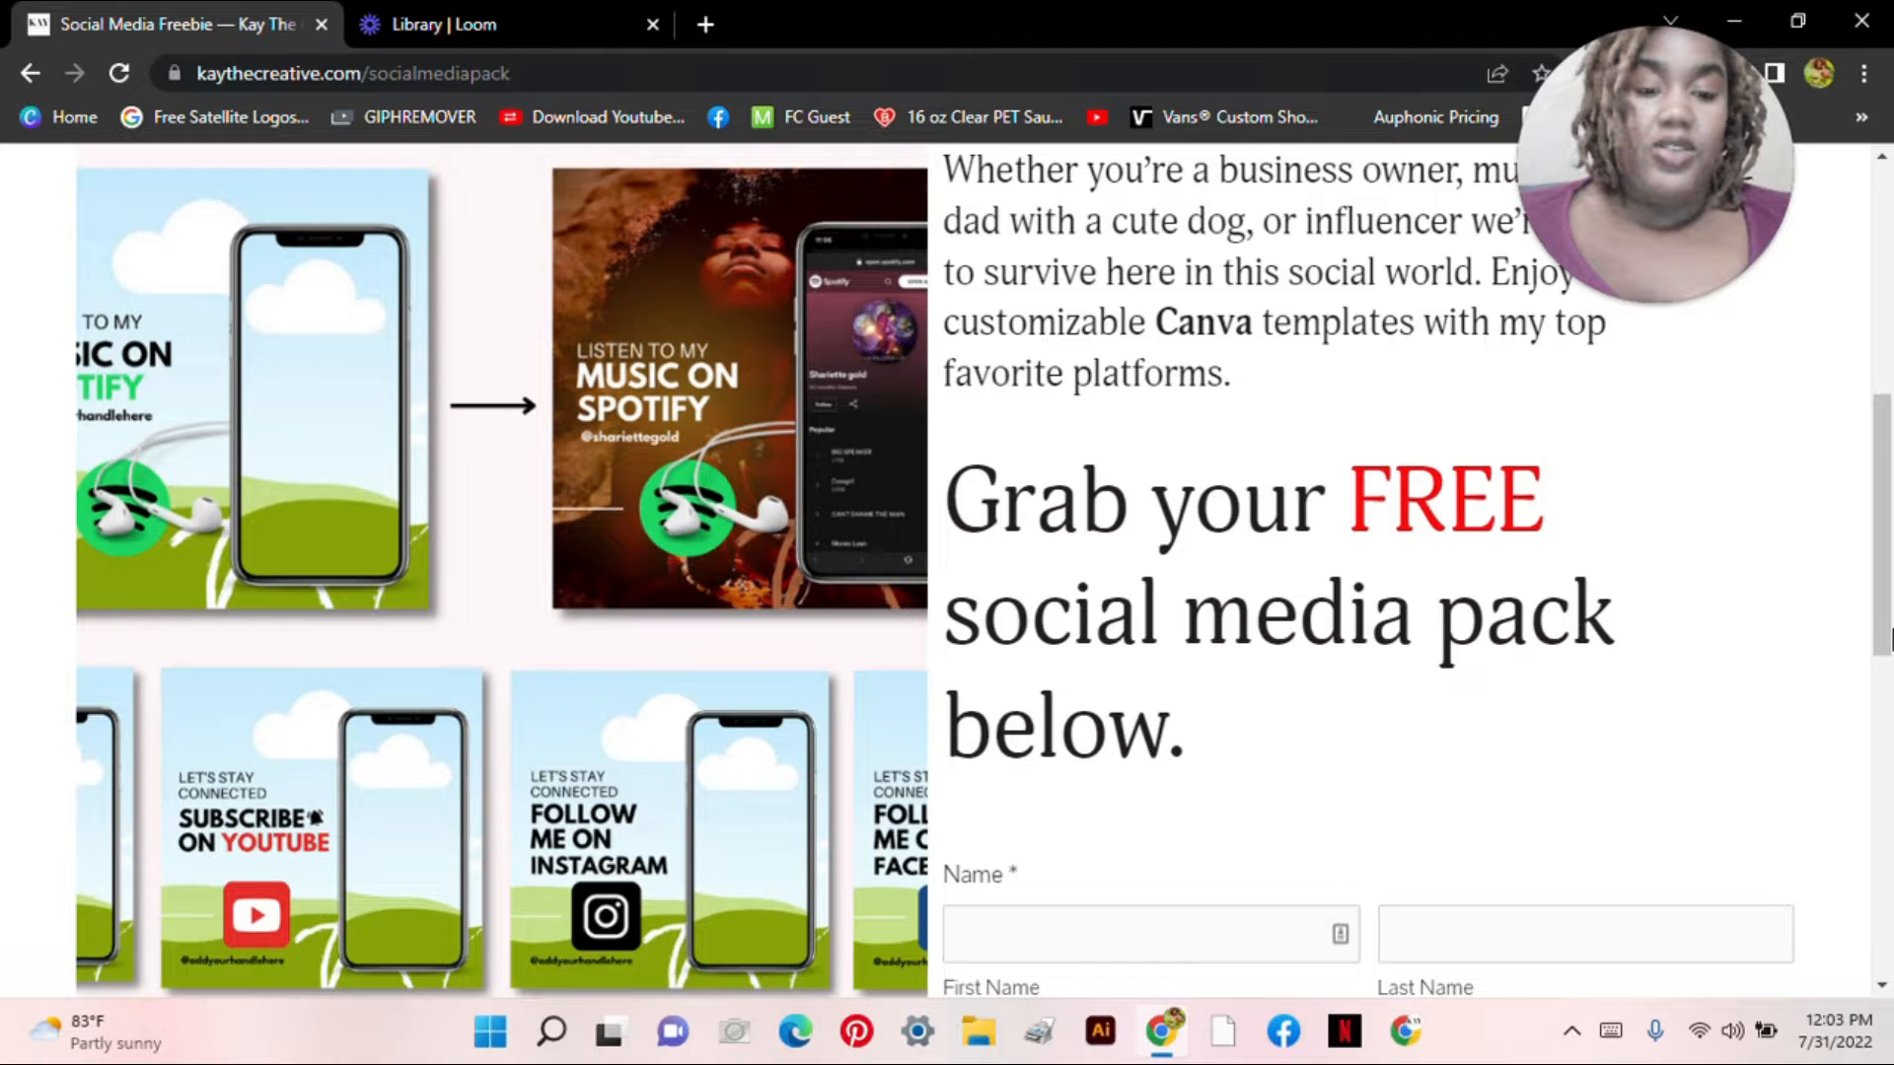
{"action": "scroll", "coordinate": [1864, 651], "scroll_direction": "down", "scroll_amount": 4}
Step: Enter first and last name, autofill the e-mail, and submit the GET IT NOW form
{"action": "left_click", "coordinate": [1135, 568]}
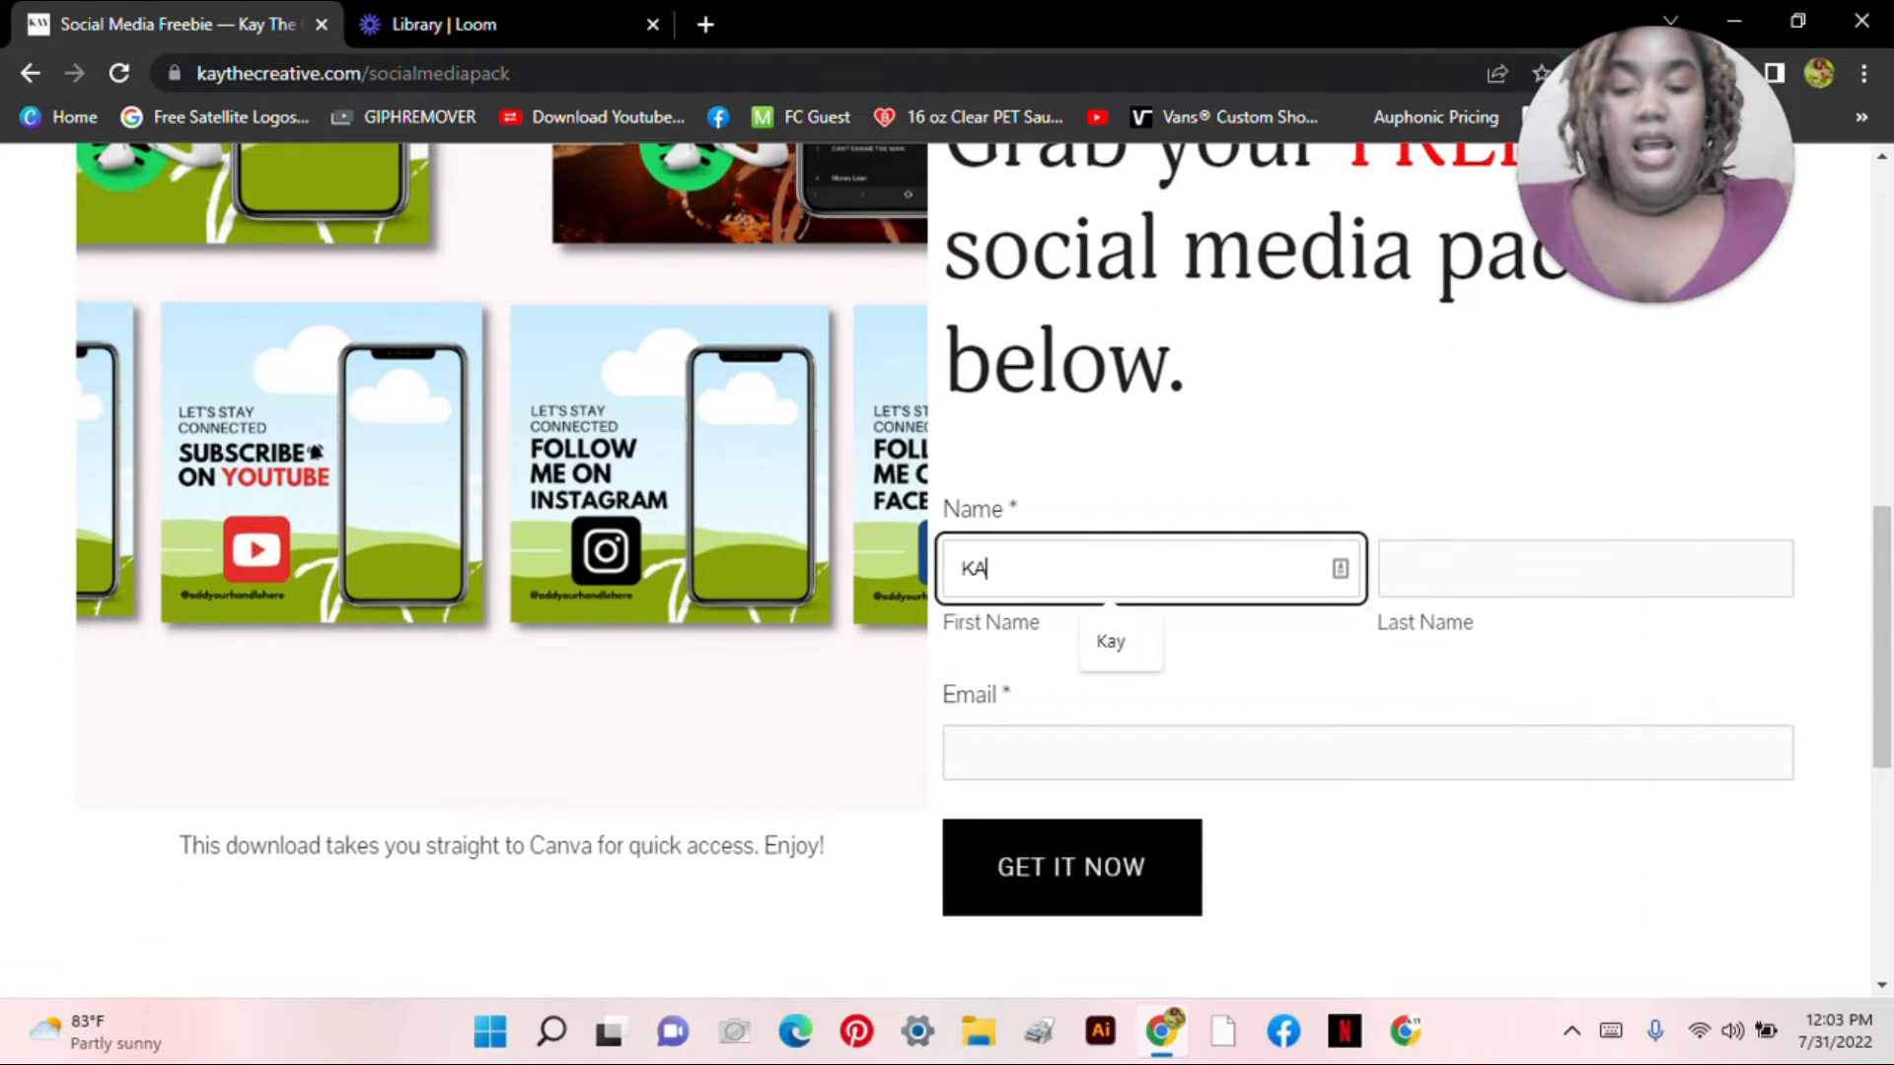
{"action": "key", "text": "Tab"}
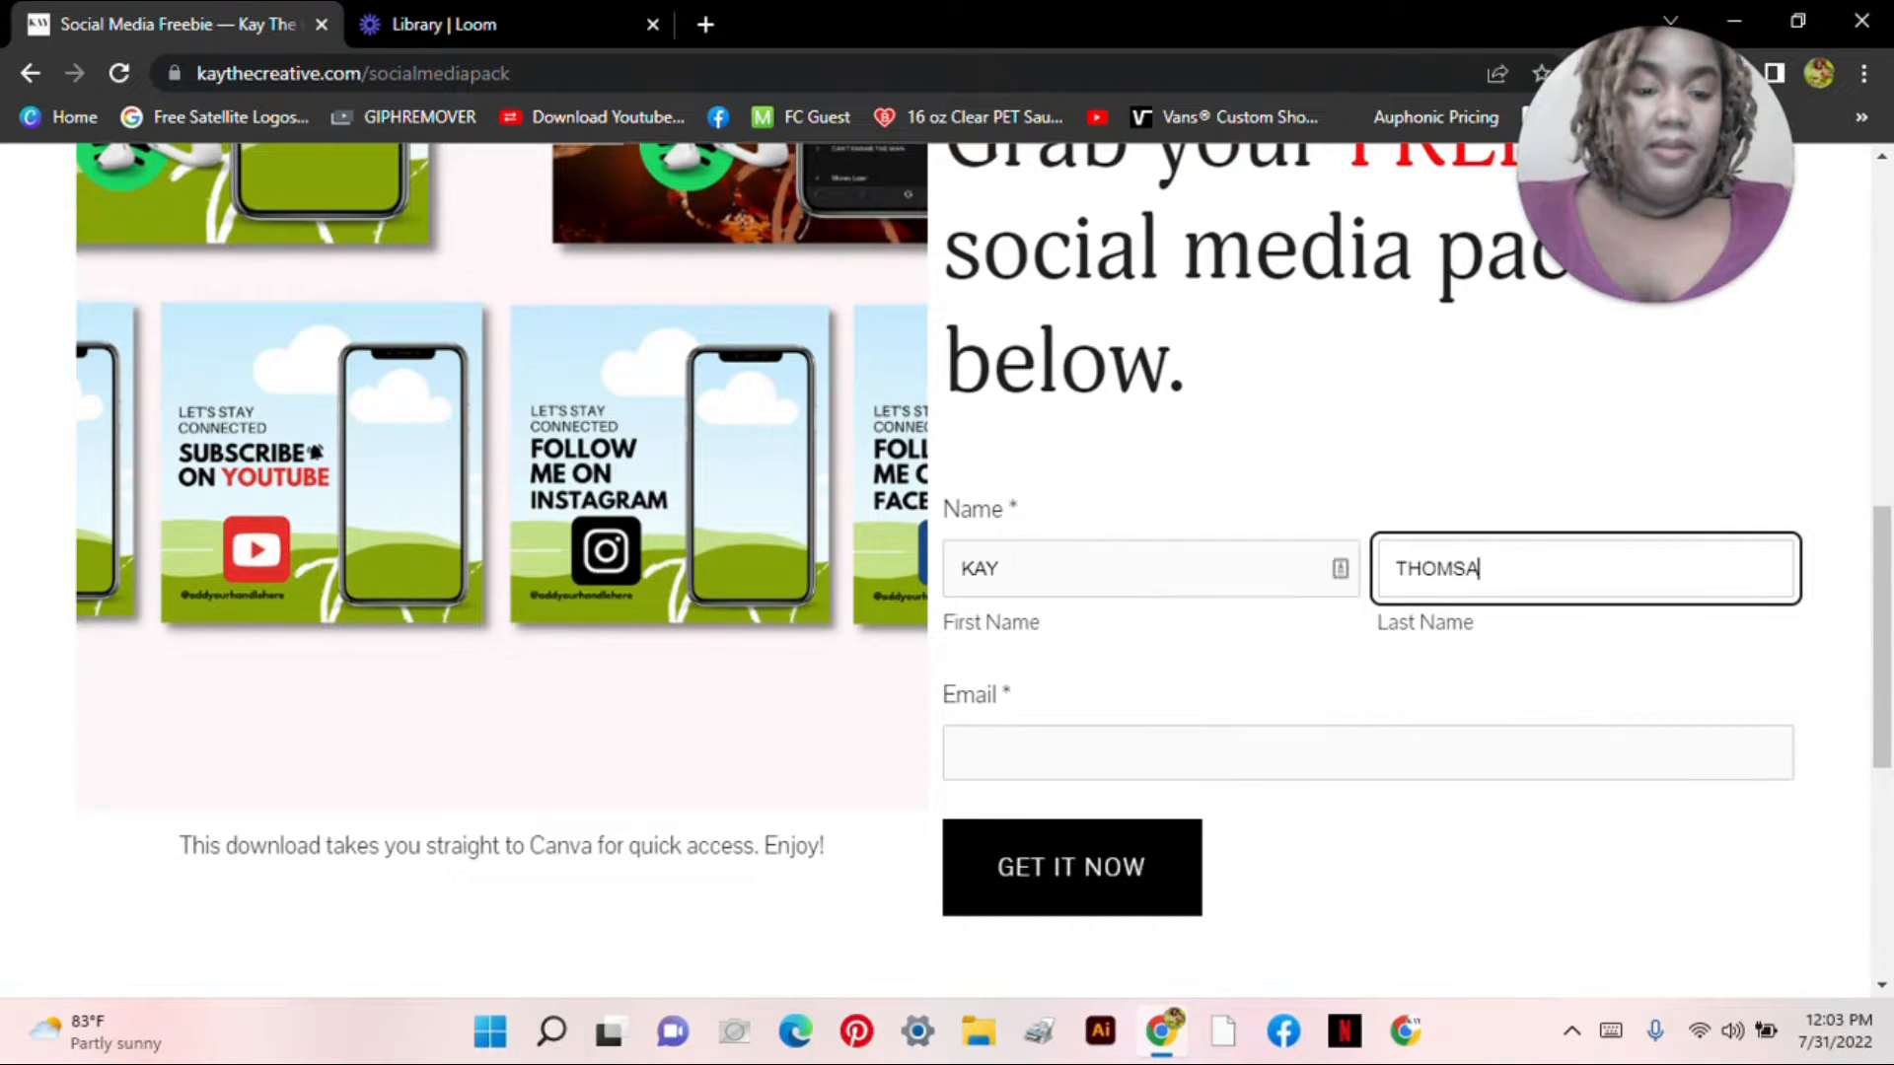
{"action": "key", "text": "Tab"}
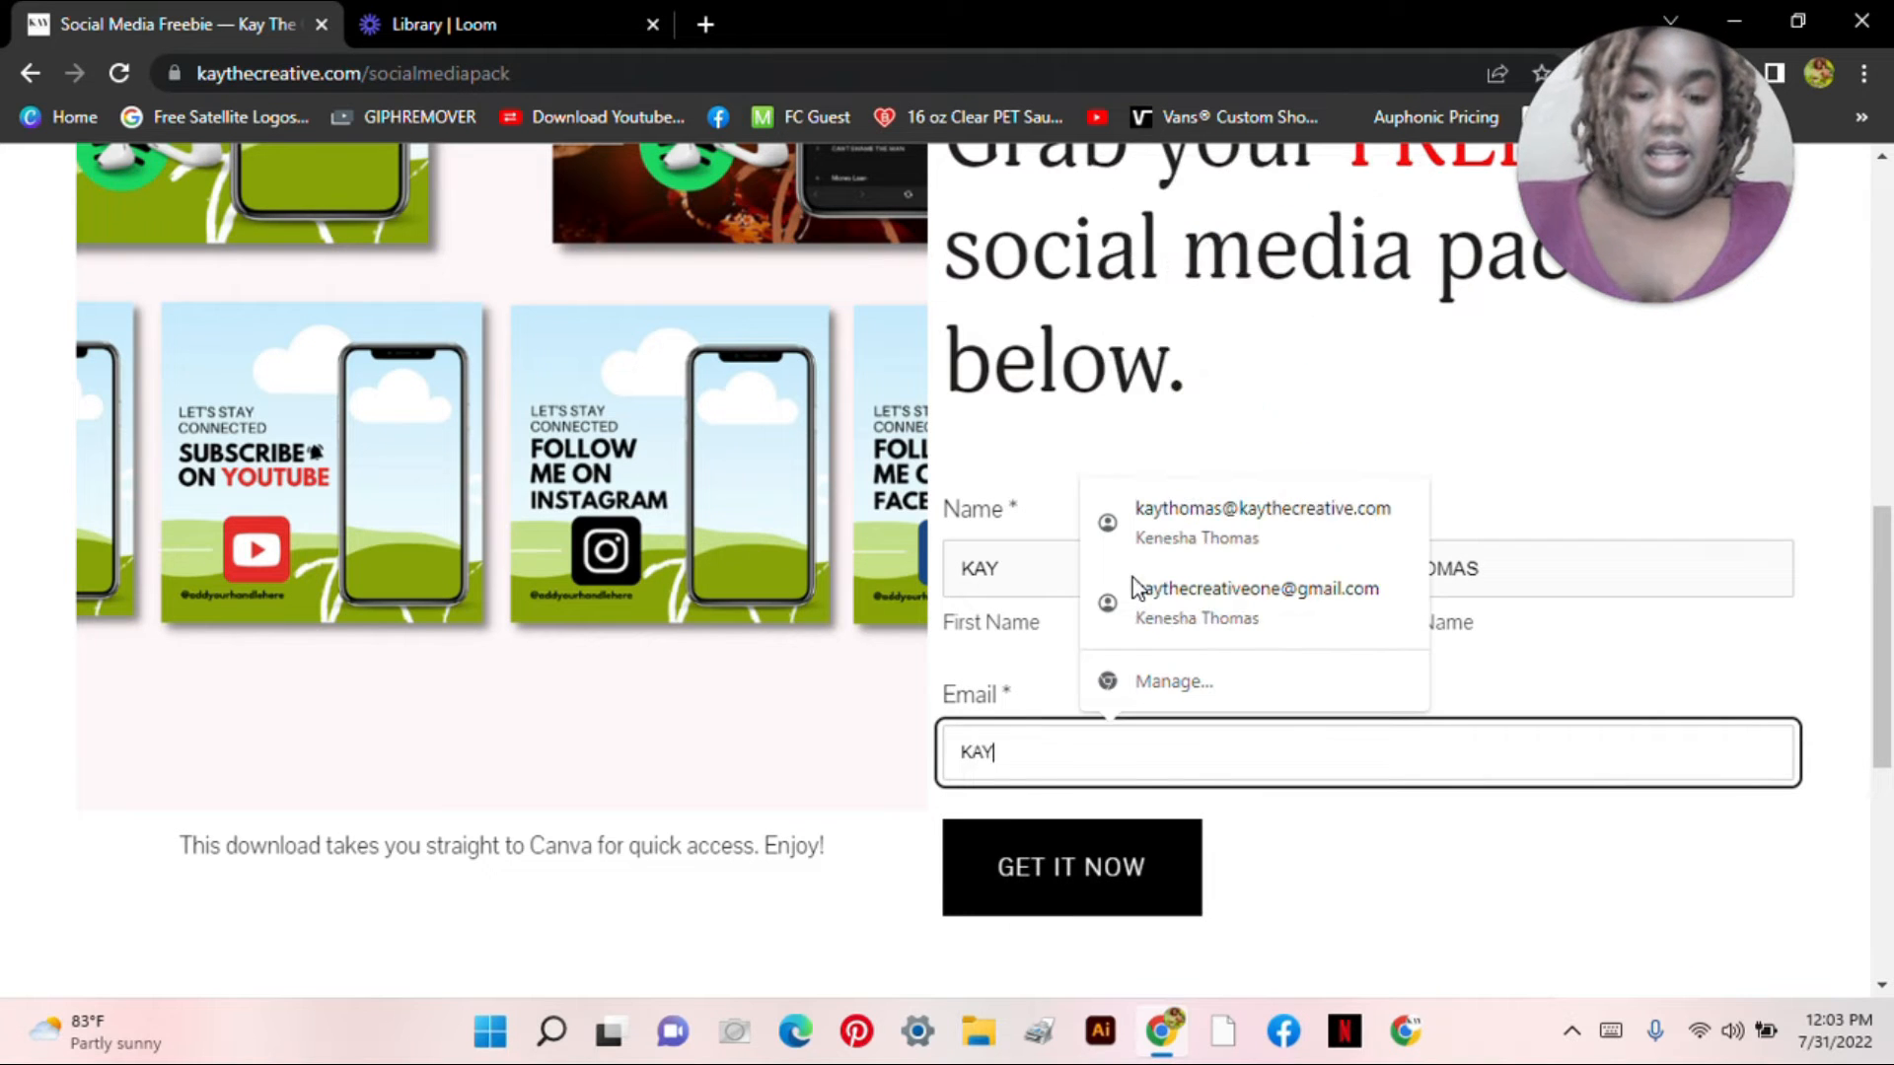
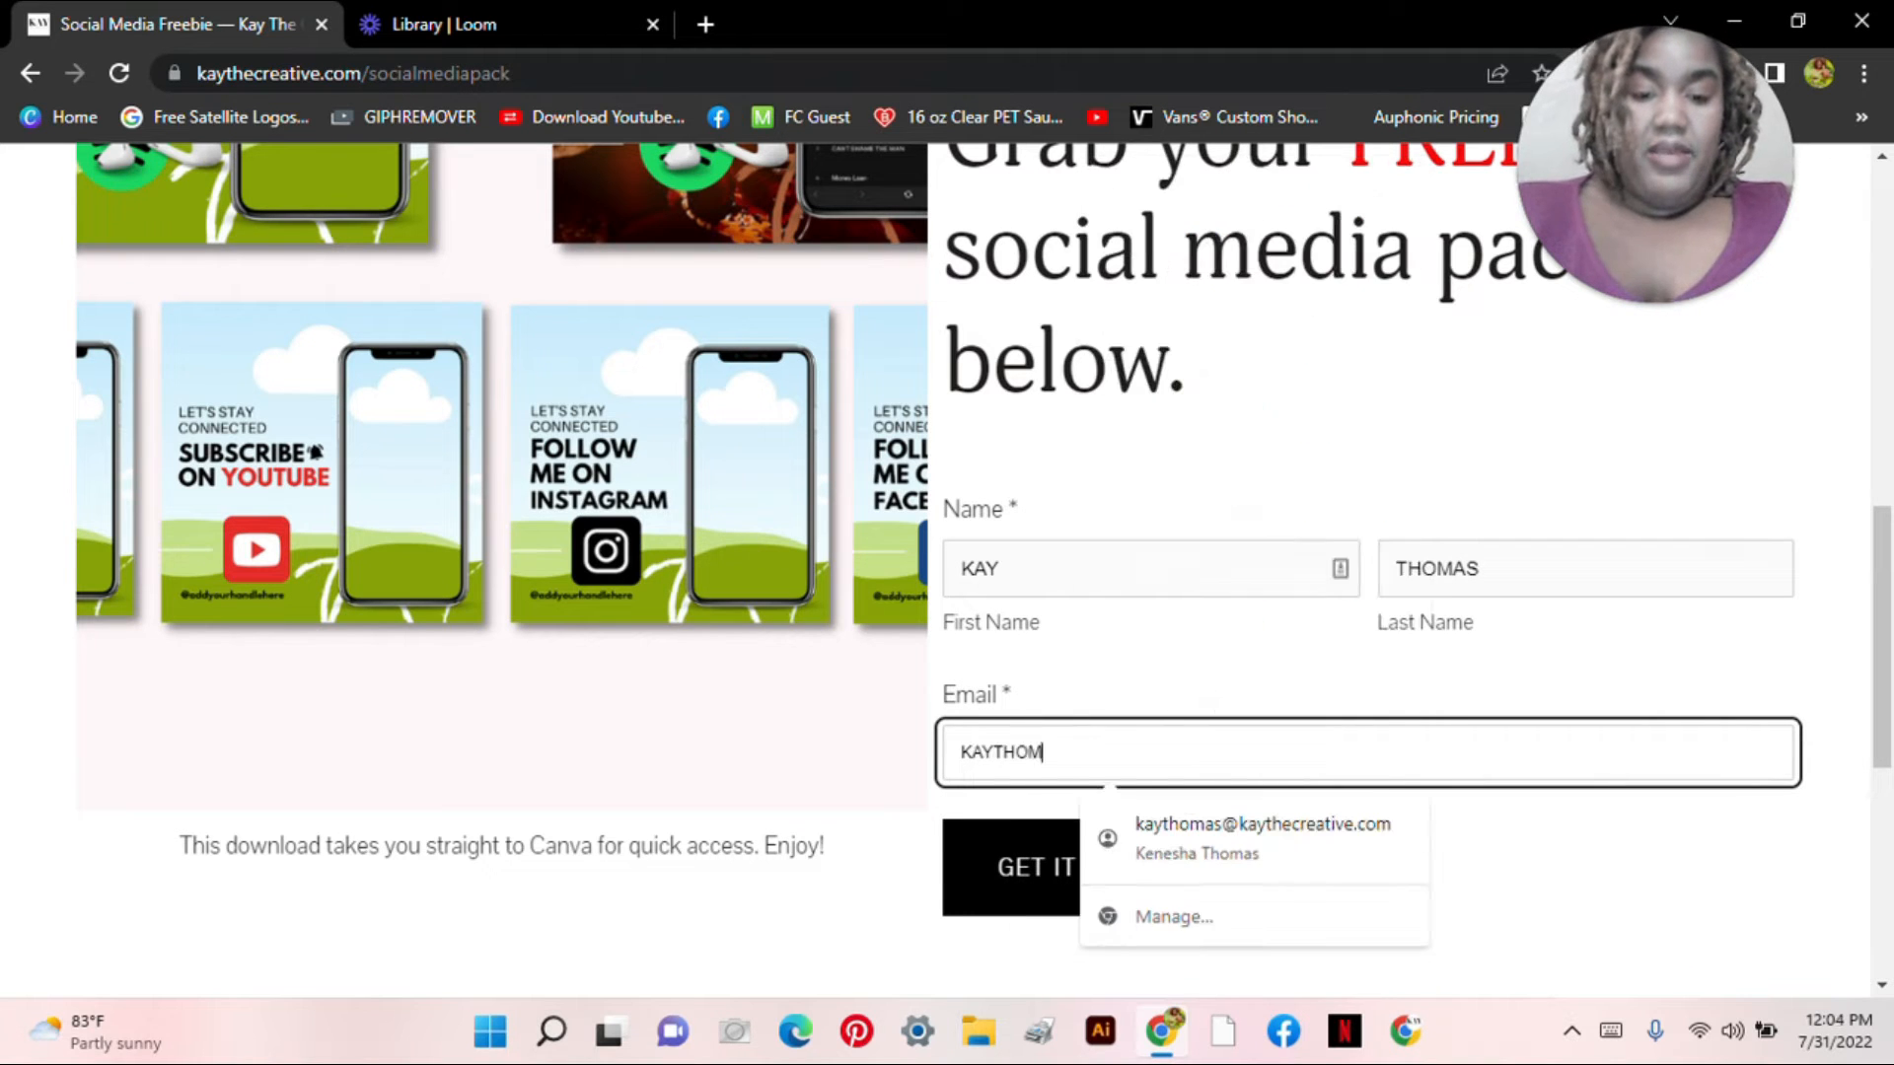
{"action": "left_click", "coordinate": [1217, 857]}
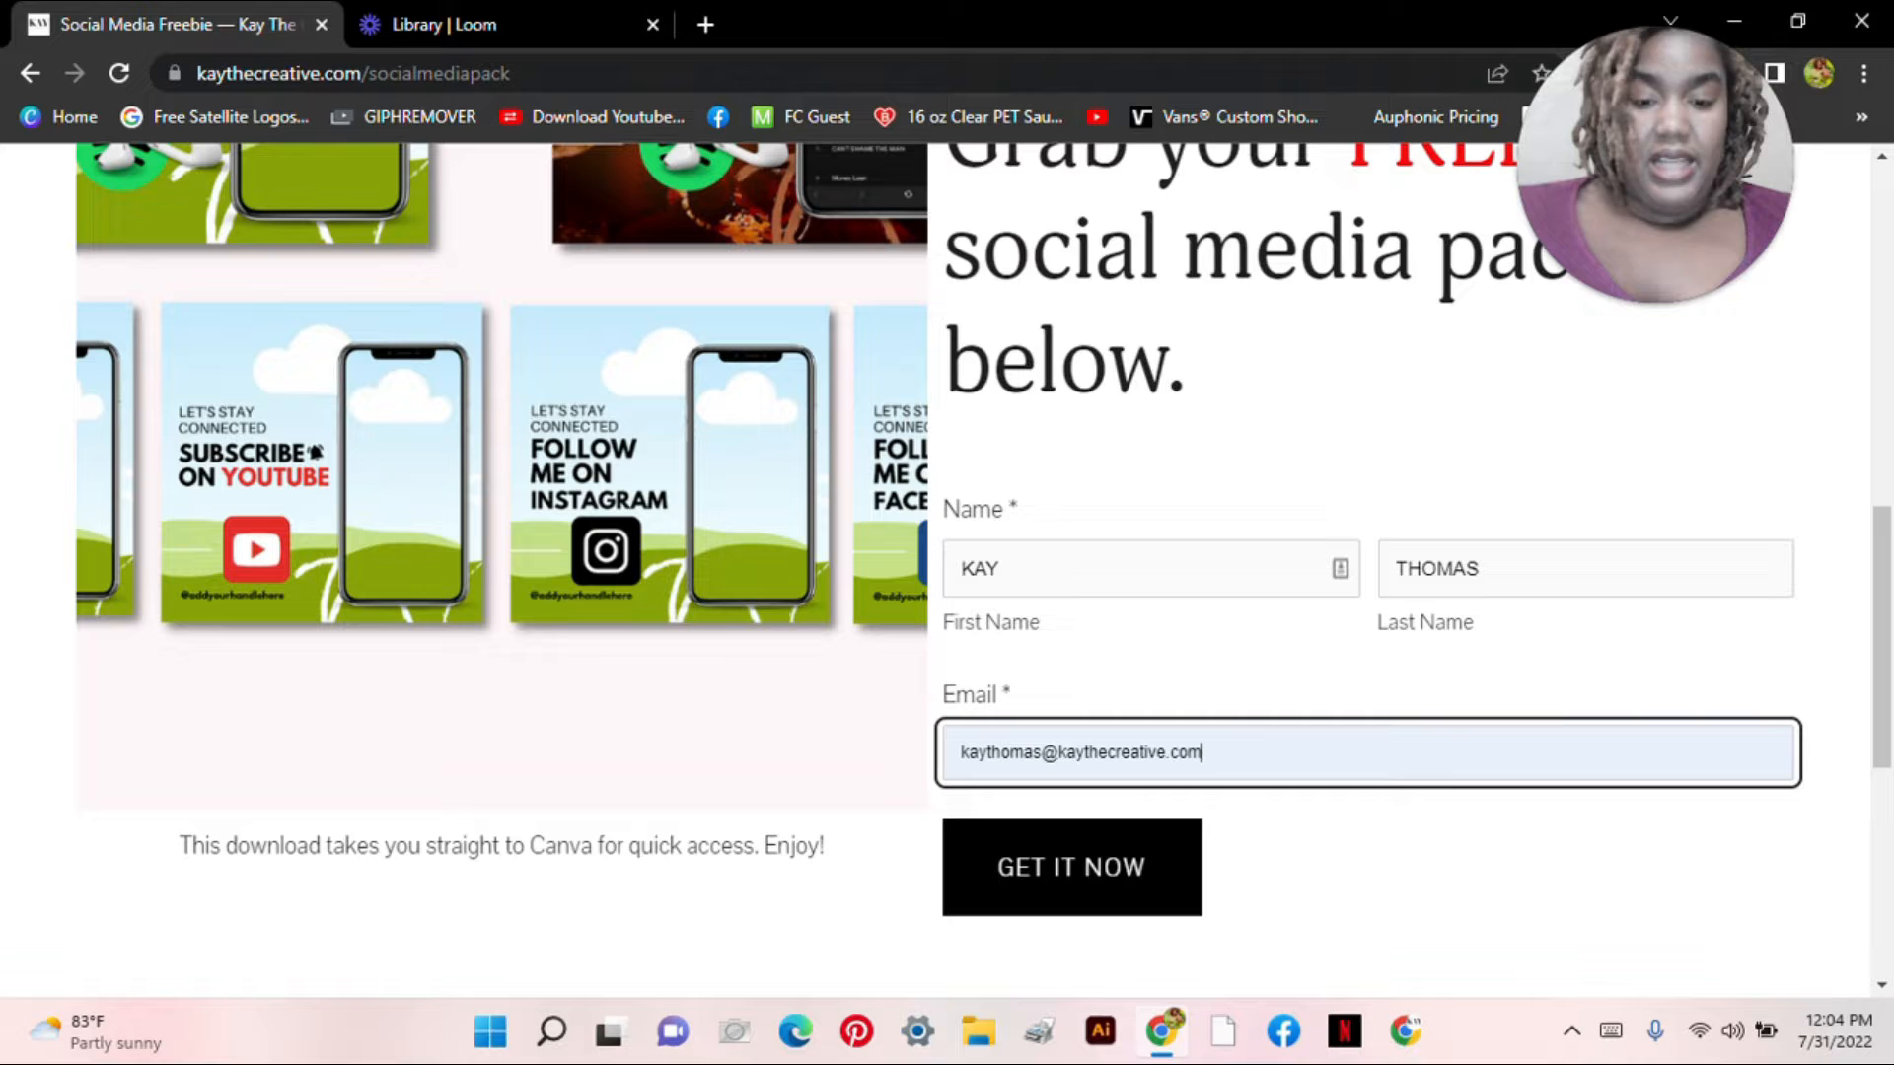
{"action": "left_click", "coordinate": [1134, 892]}
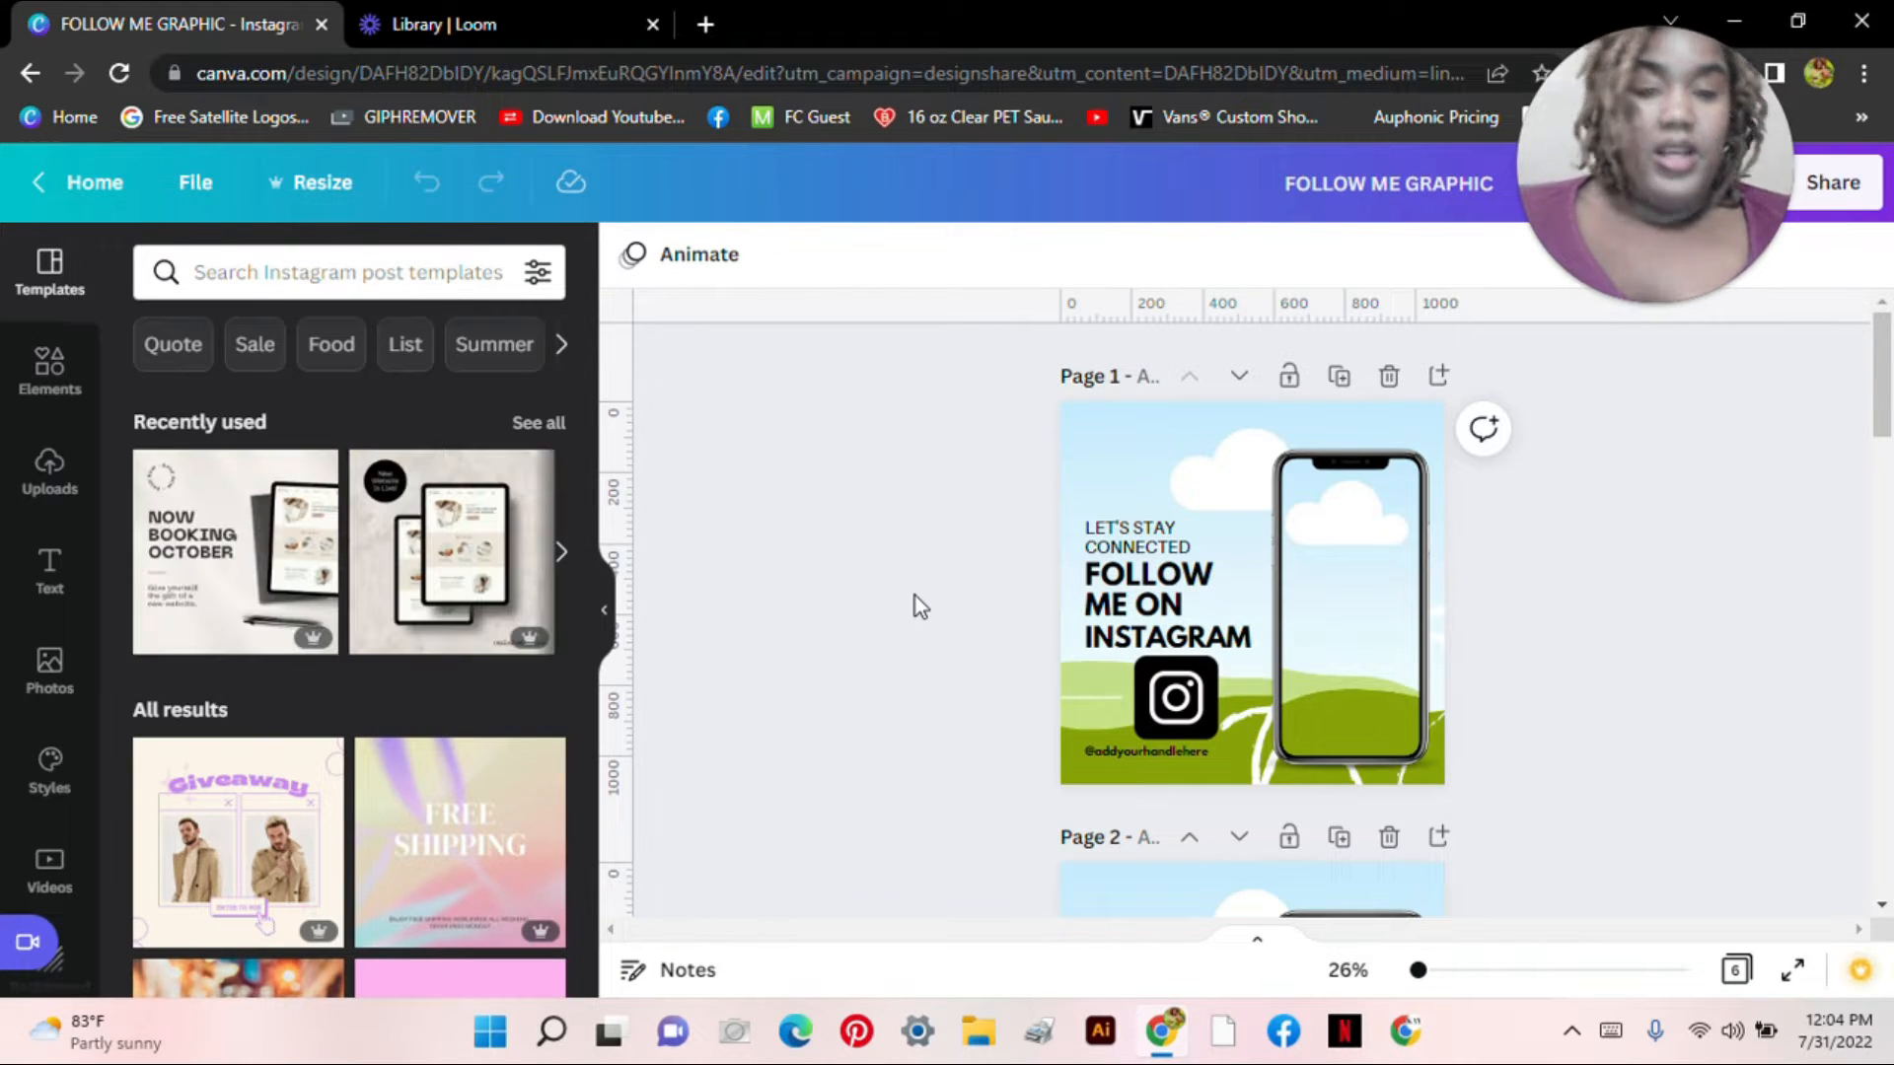
Step: Collapse the template suggestions and scroll and zoom out through all six template pages
{"action": "left_click", "coordinate": [599, 621]}
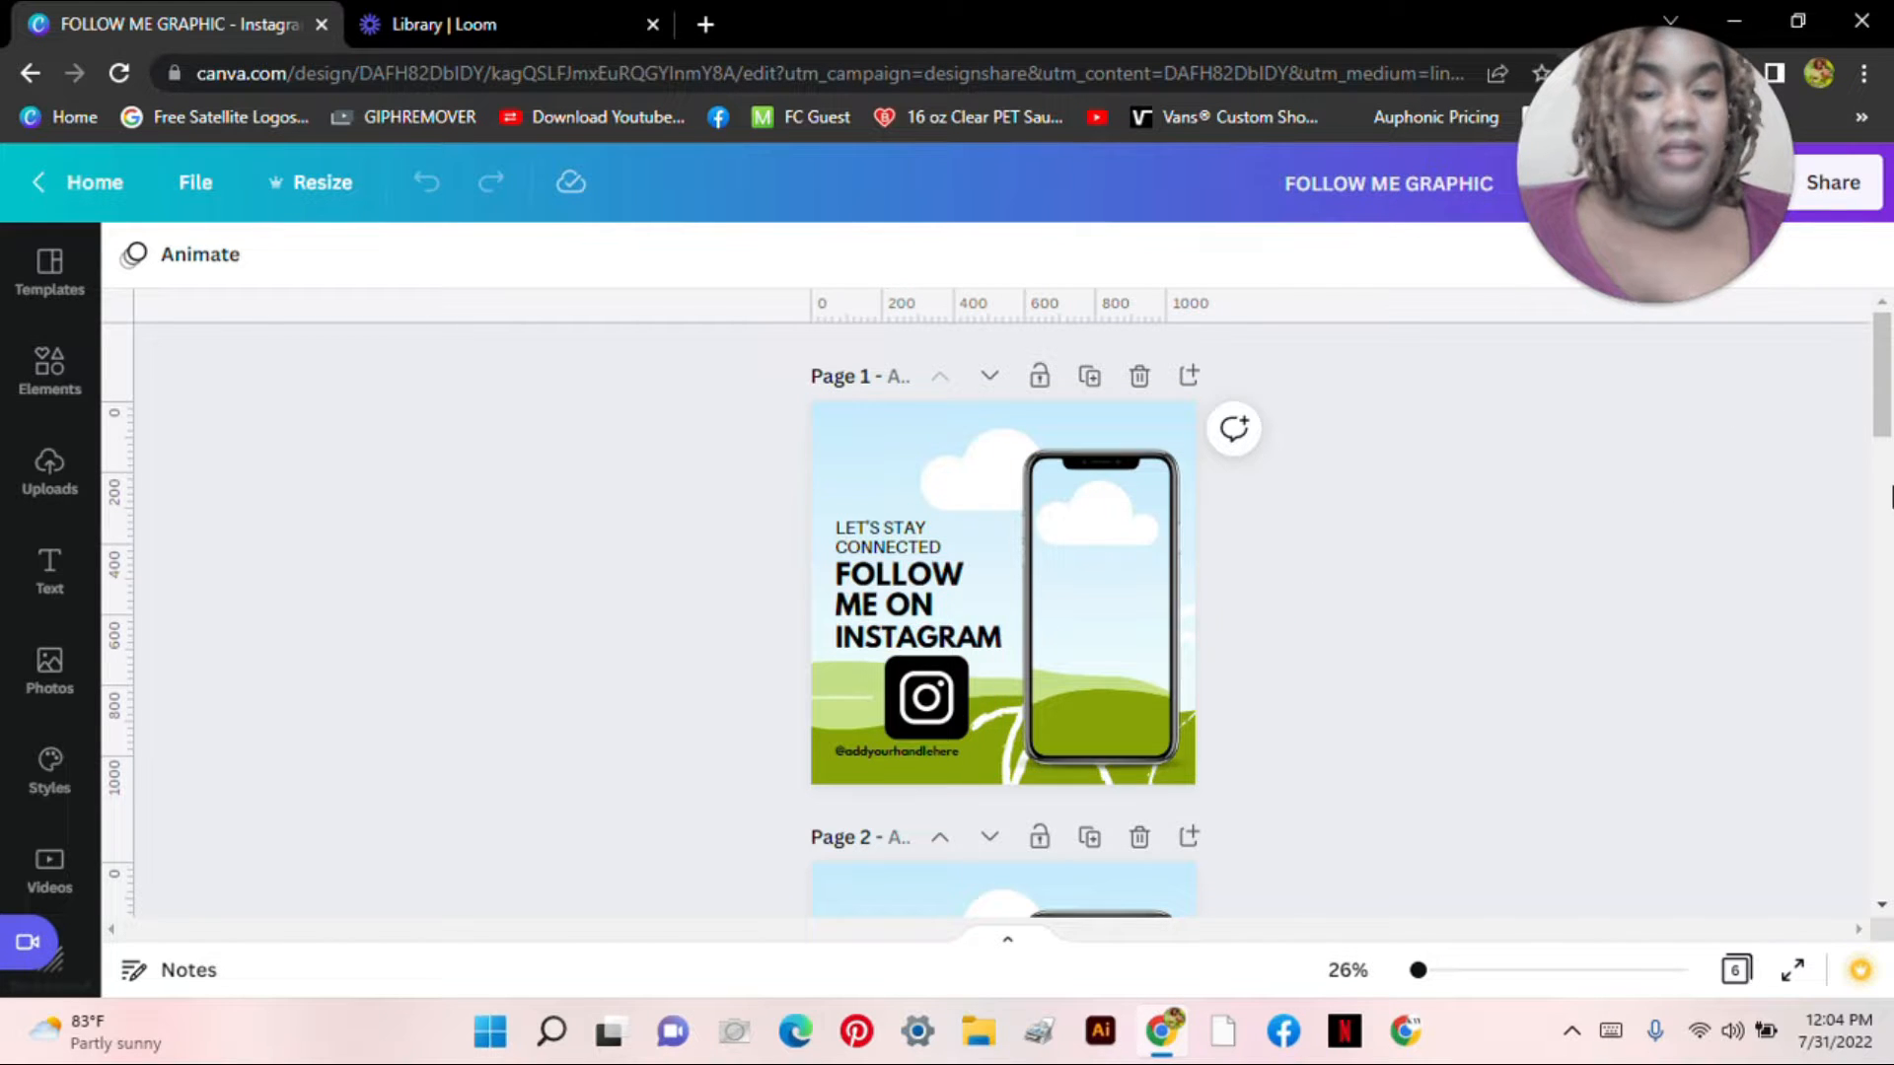
{"action": "left_click_drag", "start_coordinate": [1884, 419], "coordinate": [1871, 752]}
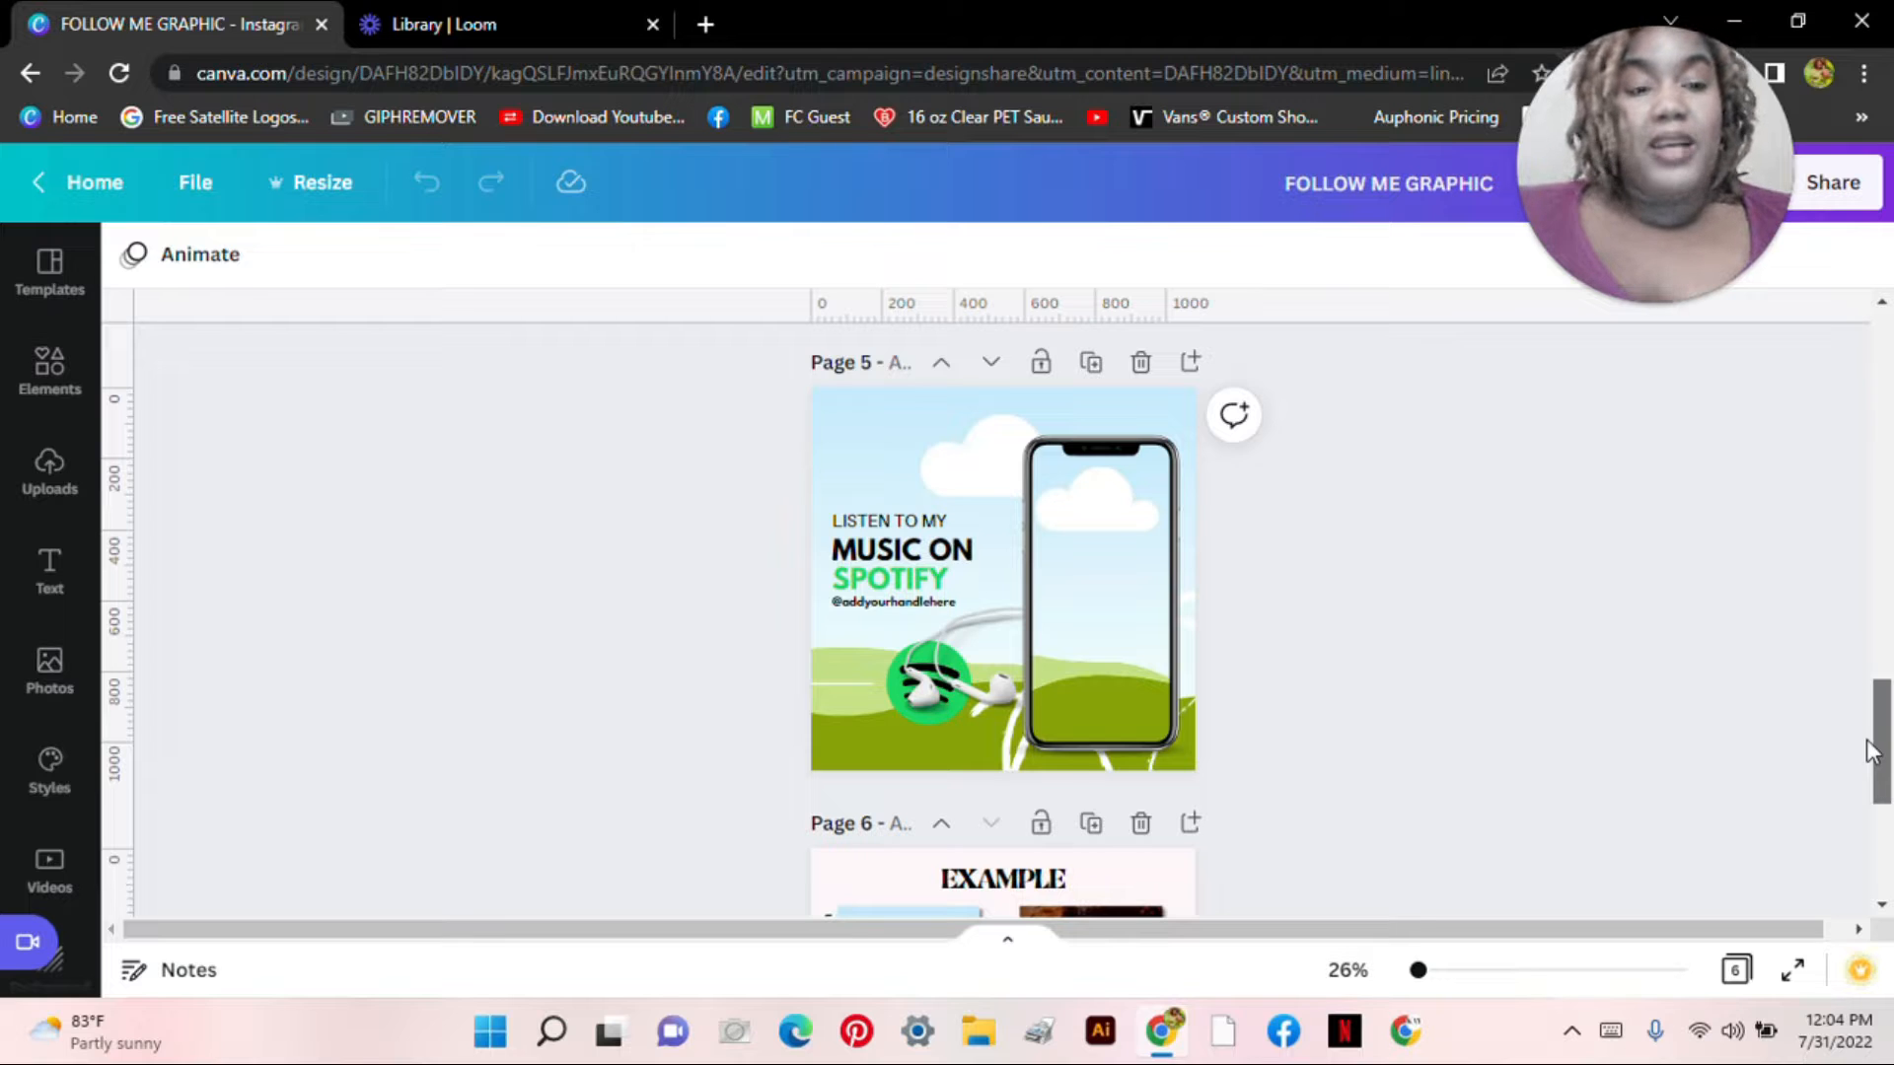
{"action": "left_click_drag", "start_coordinate": [1867, 750], "coordinate": [1865, 752]}
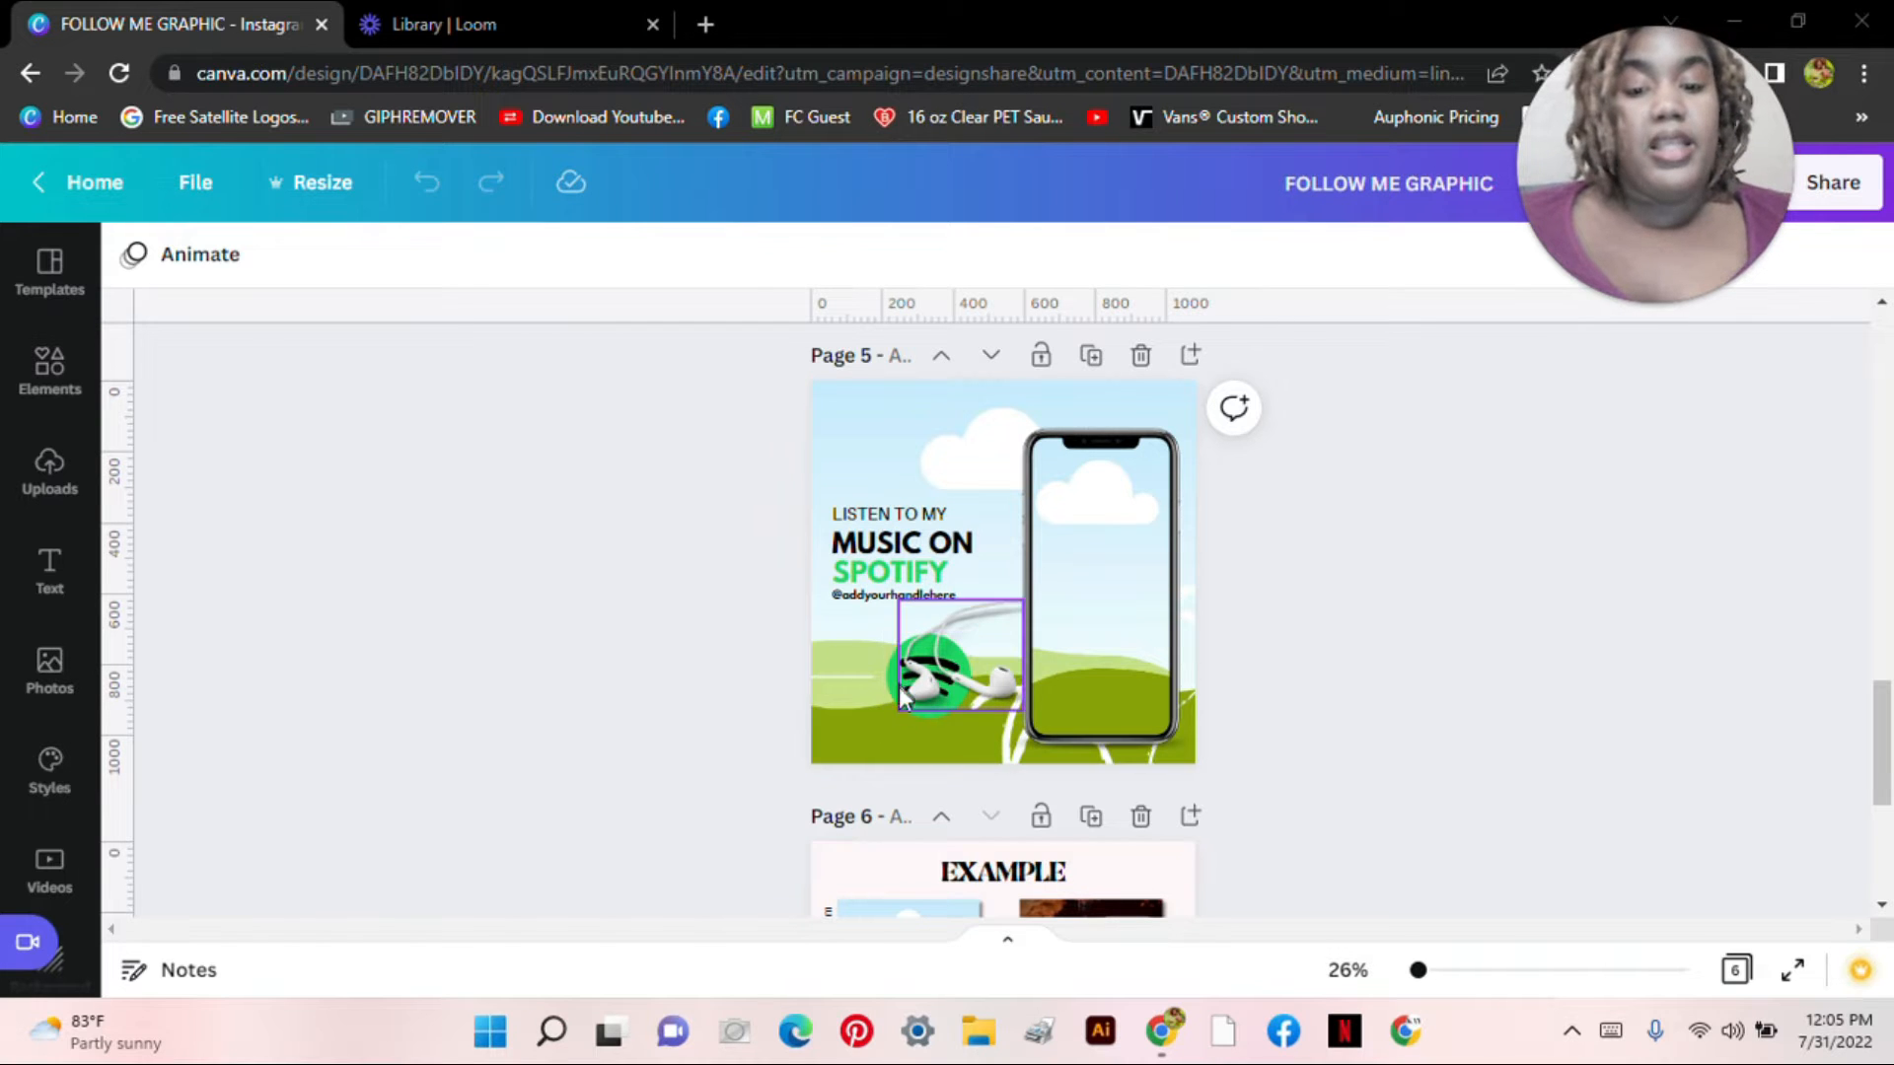
{"action": "left_click_drag", "start_coordinate": [1881, 794], "coordinate": [1881, 884]}
{"action": "left_click_drag", "start_coordinate": [1417, 971], "coordinate": [1440, 975]}
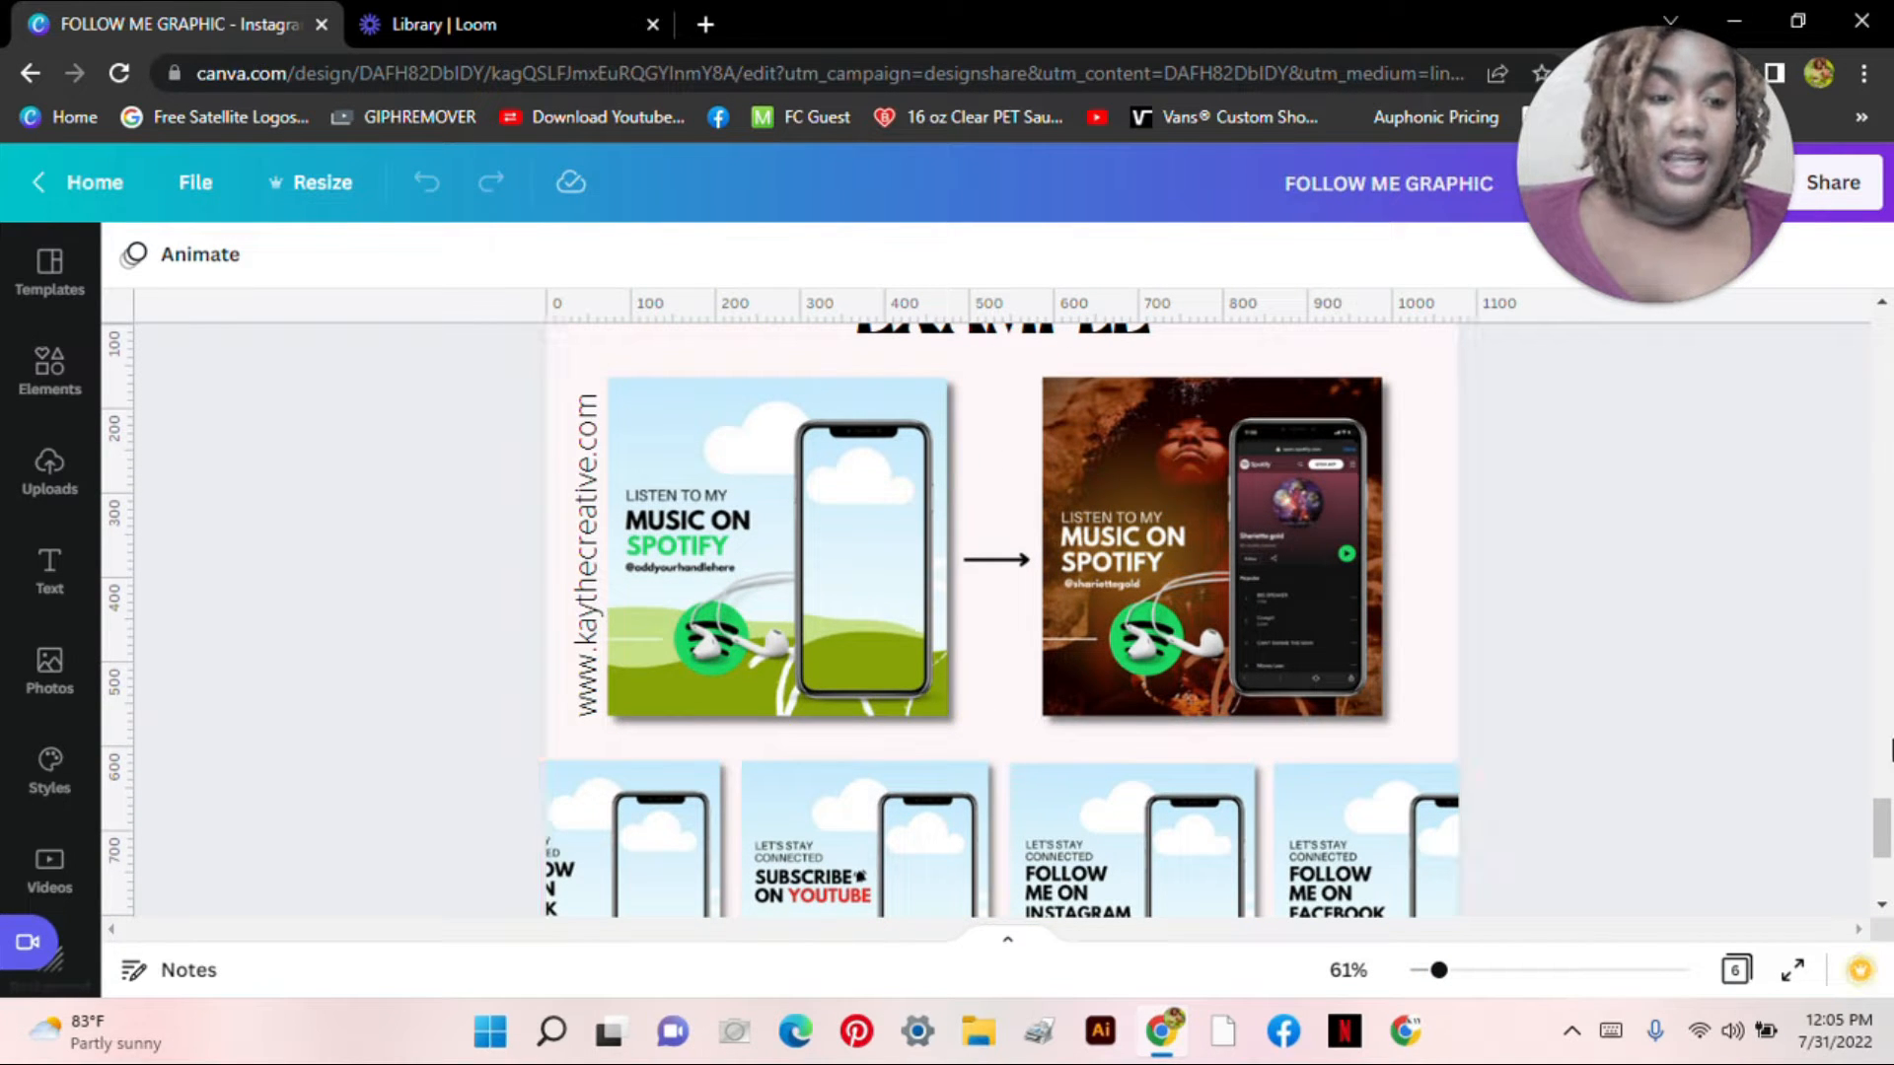
{"action": "scroll", "coordinate": [1881, 828], "scroll_direction": "up", "scroll_amount": 10}
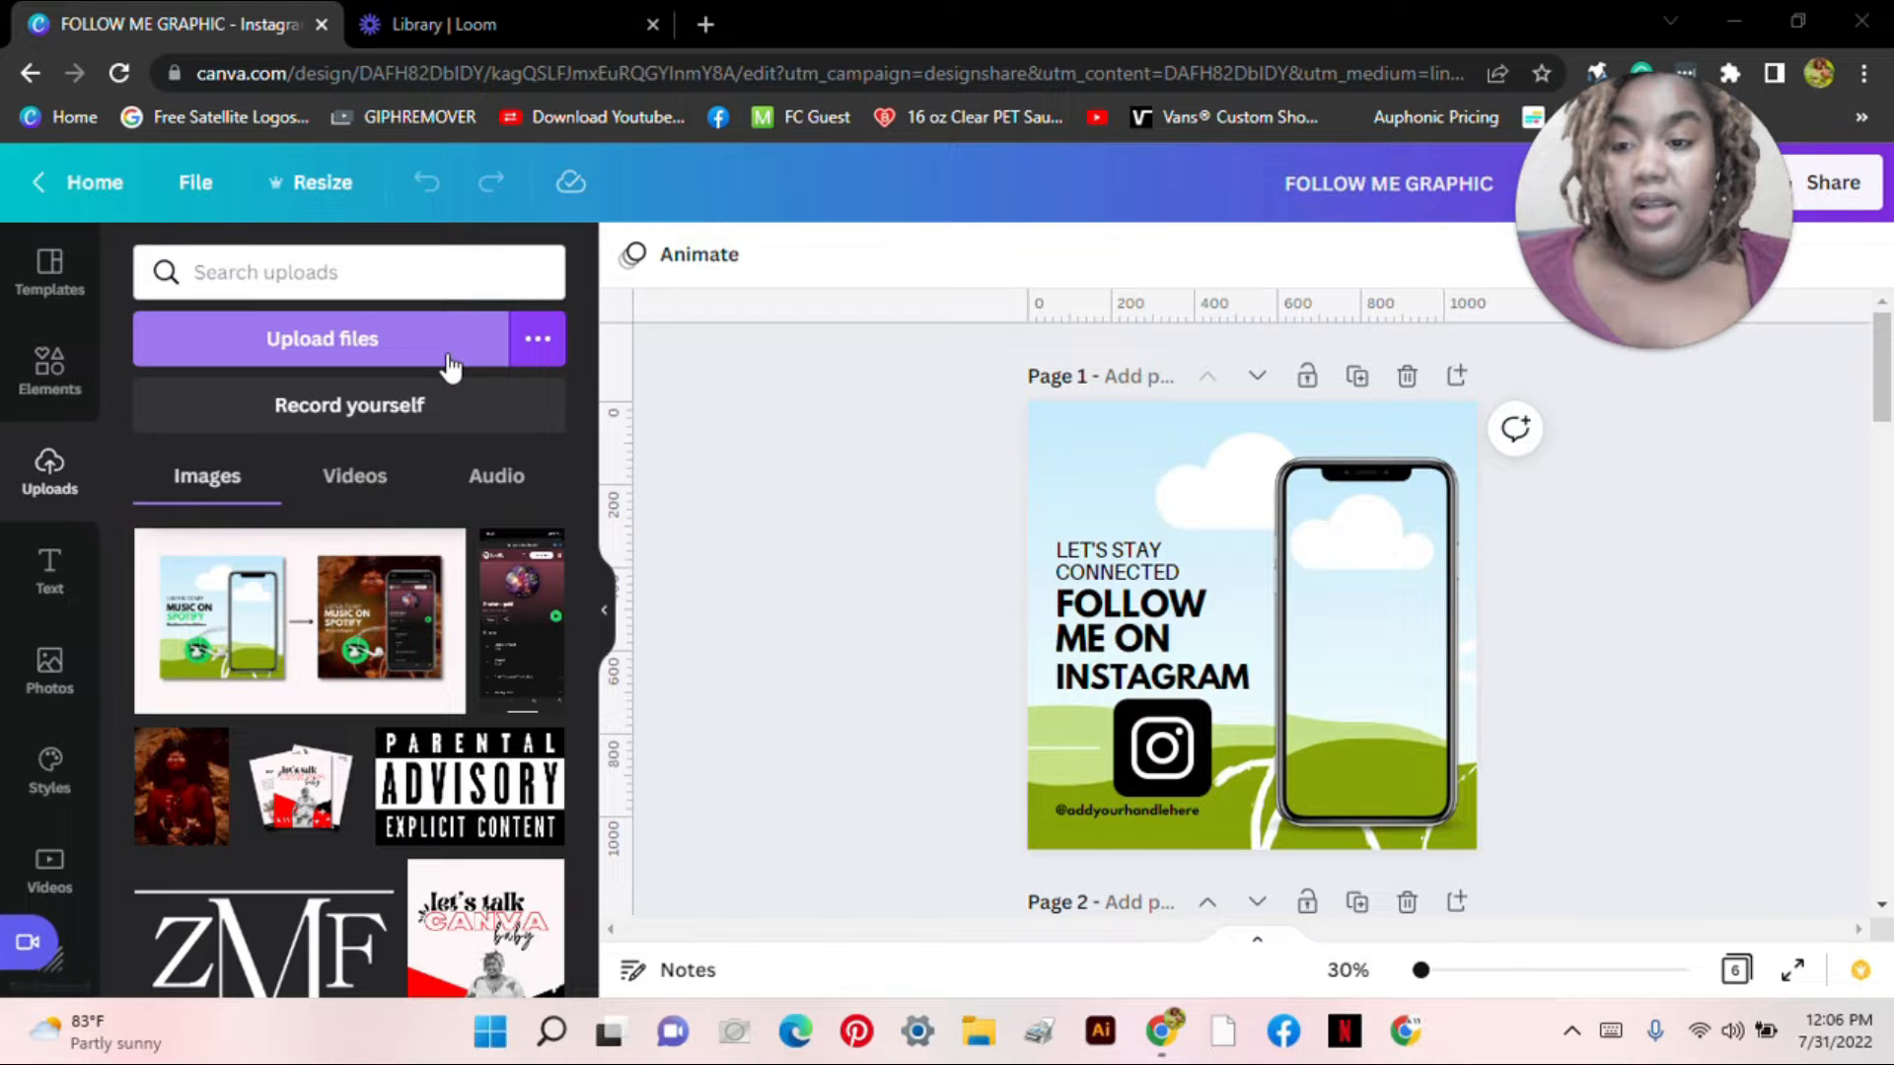
Step: Upload the artist photo, skull album cover and Instagram feed screenshot from SL BIG JACC
{"action": "left_click", "coordinate": [448, 365]}
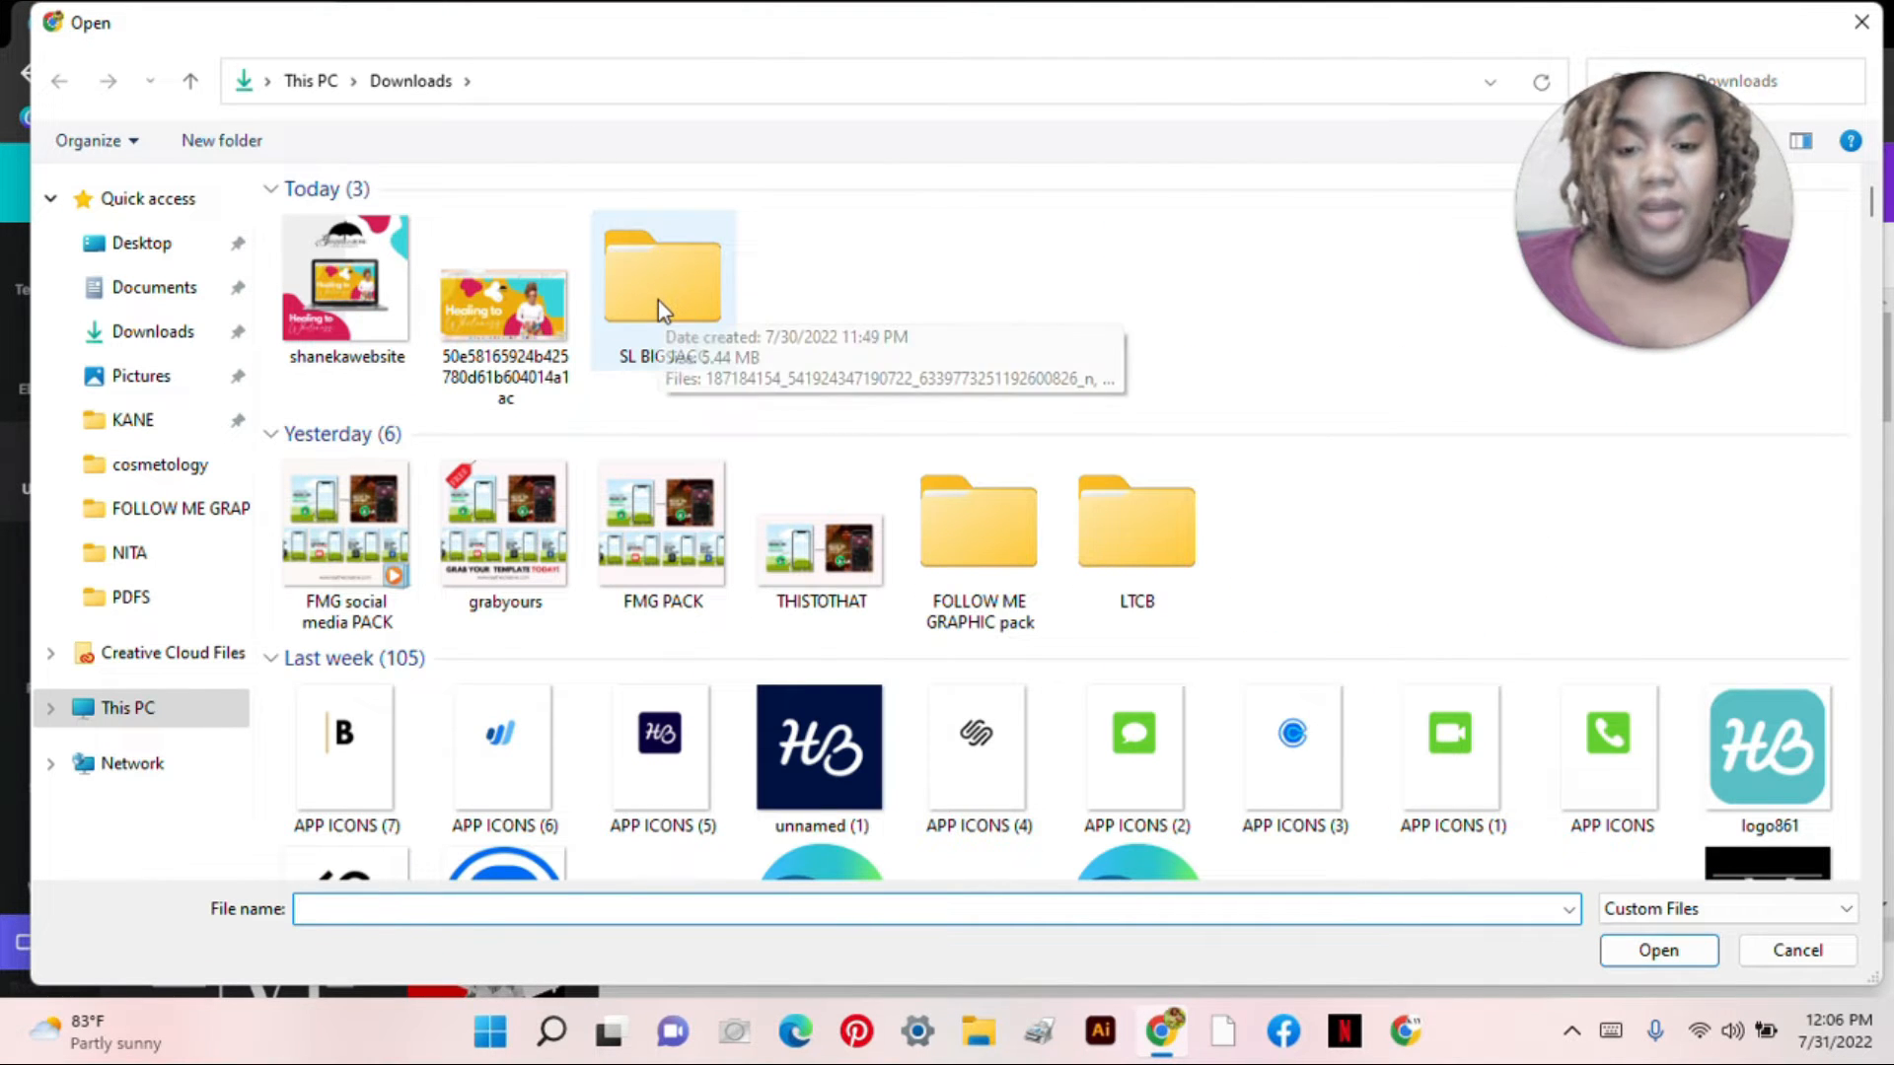
{"action": "double_click", "coordinate": [642, 323]}
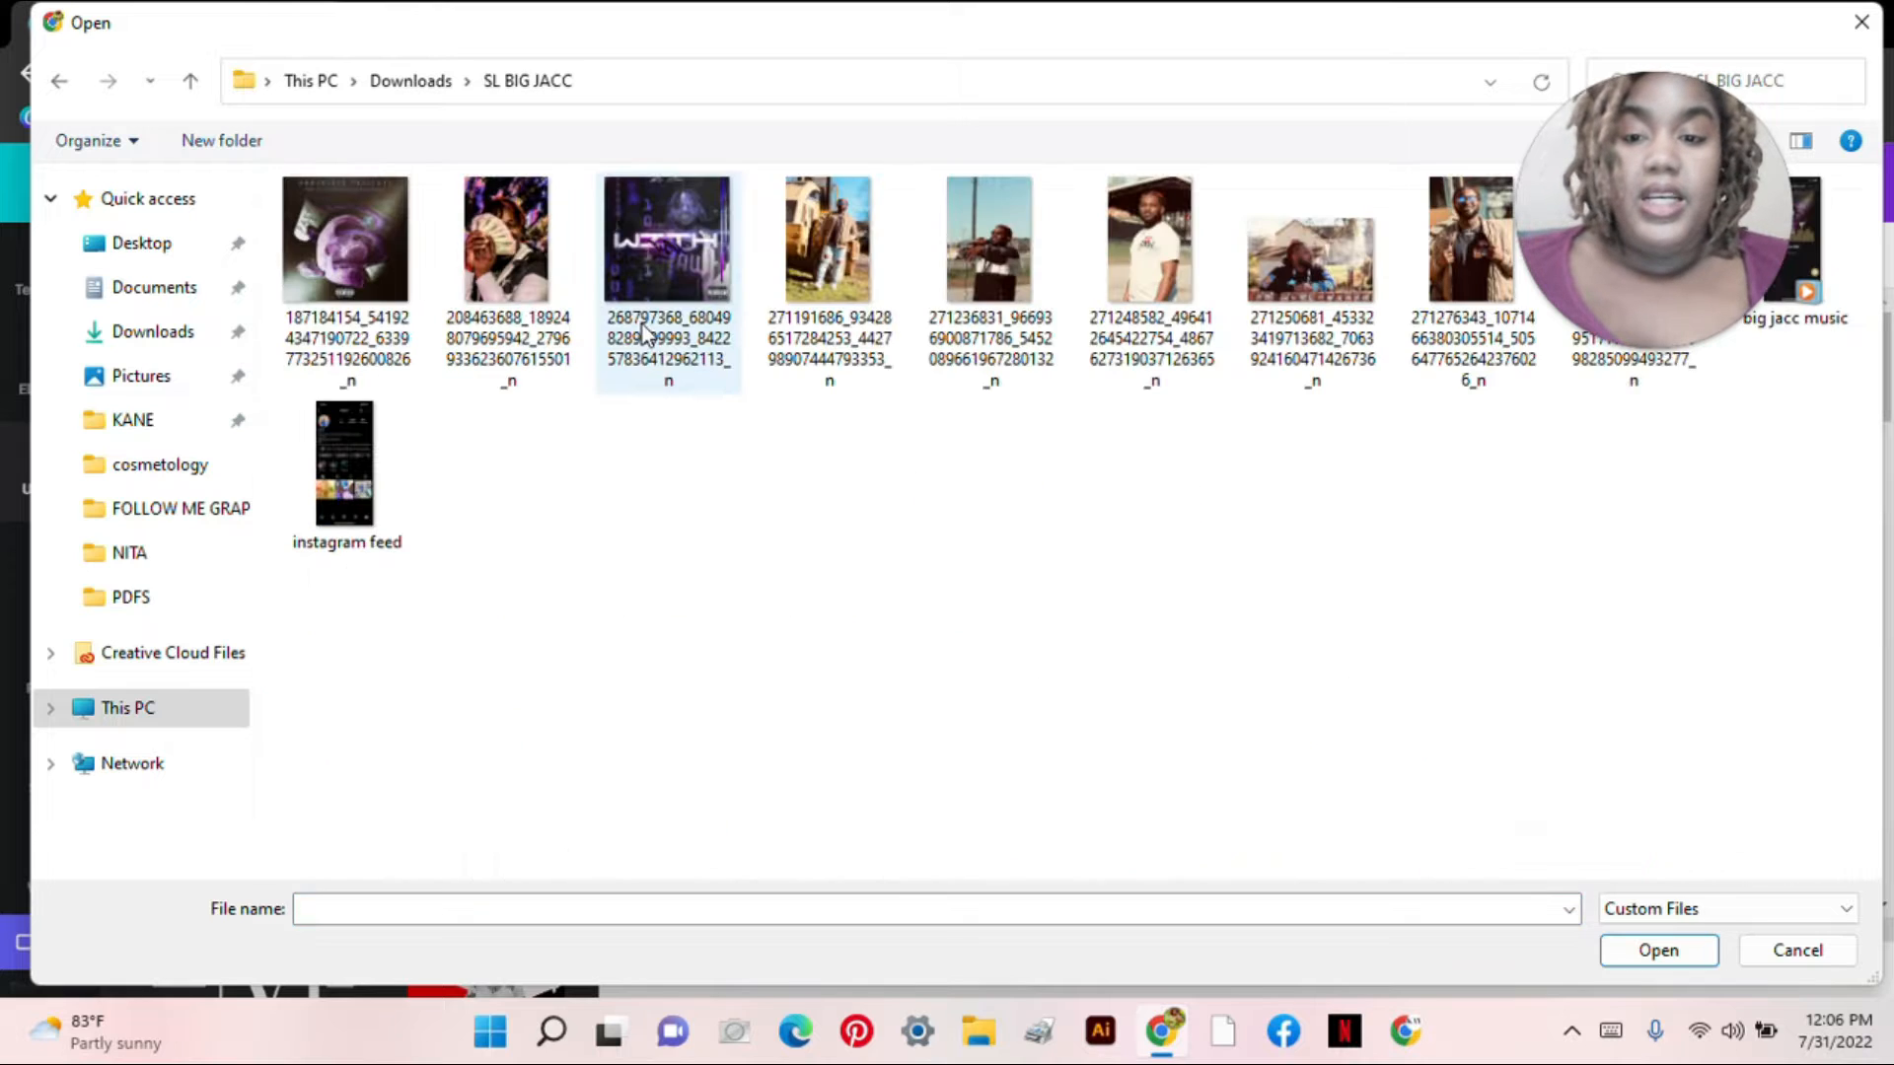
{"action": "left_click_drag", "start_coordinate": [1690, 147], "coordinate": [1703, 104]}
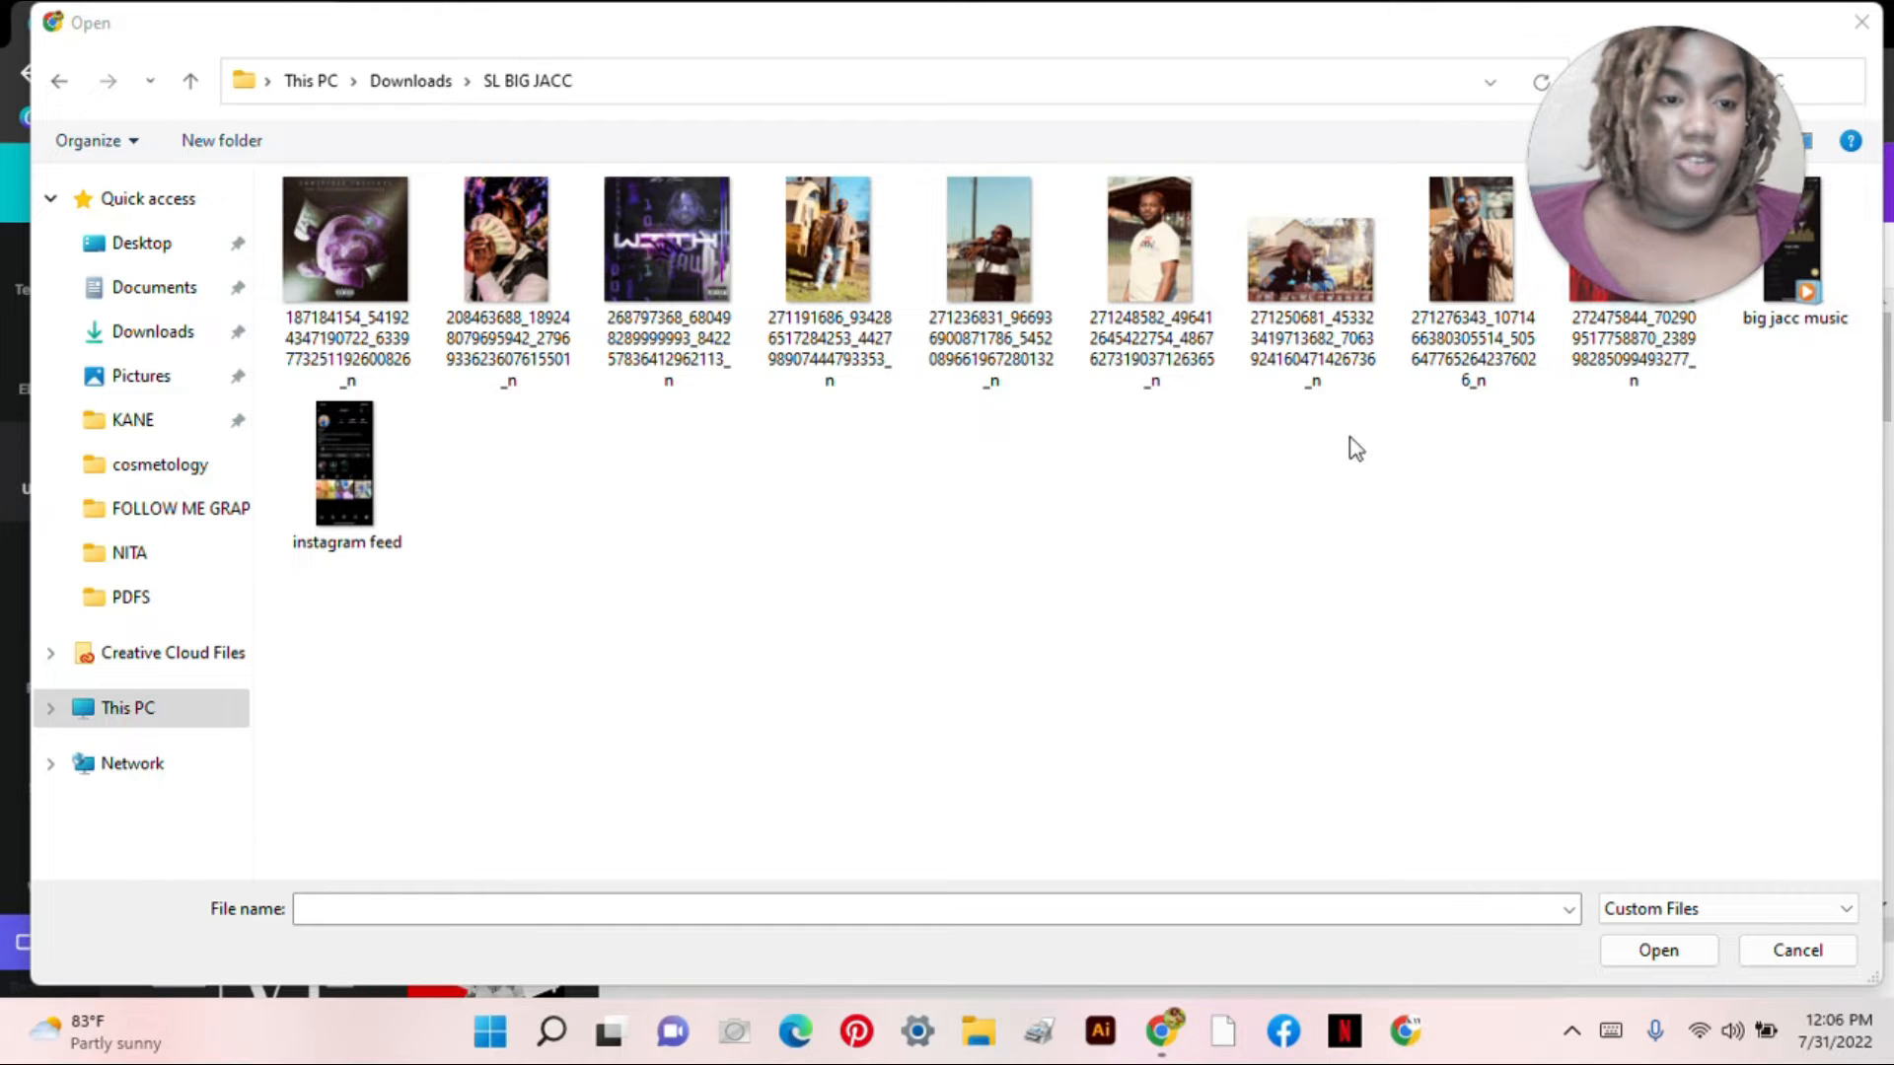
{"action": "left_click_drag", "start_coordinate": [1667, 177], "coordinate": [1720, 459]}
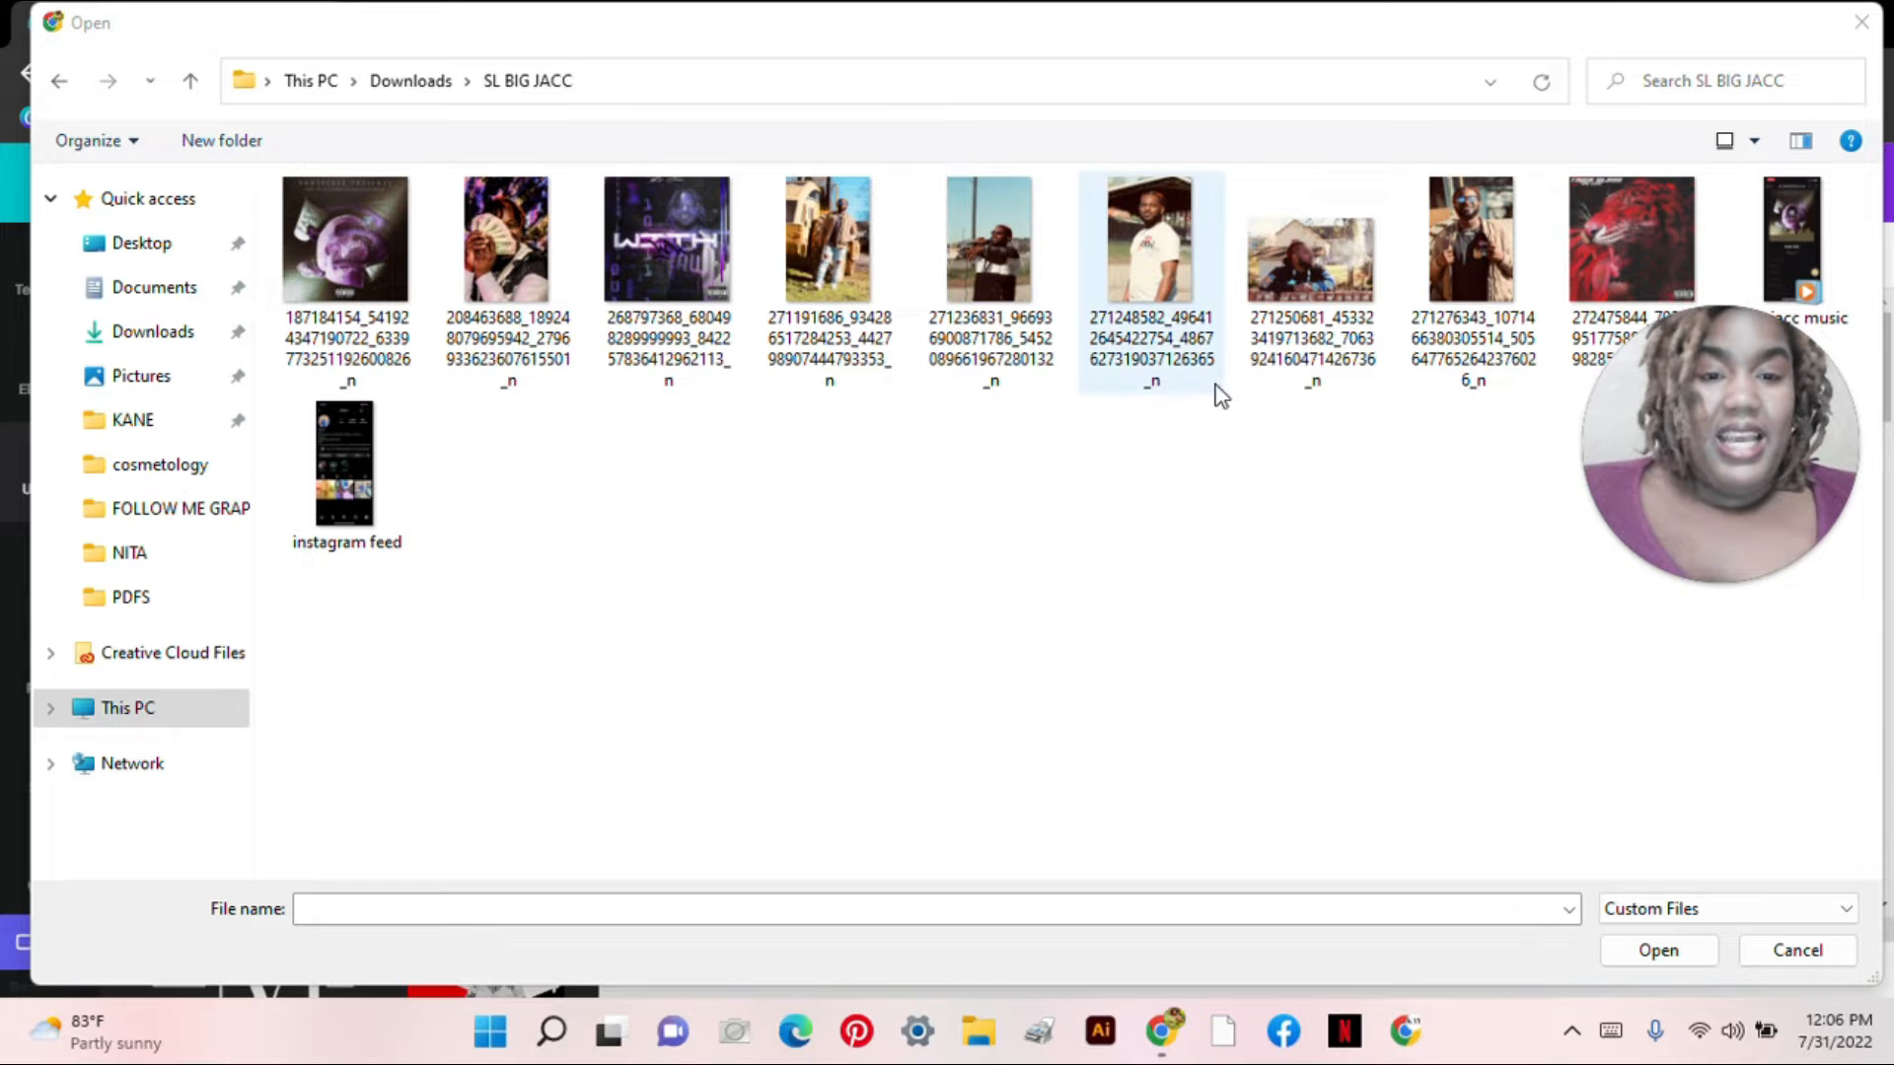
{"action": "left_click", "coordinate": [1014, 336]}
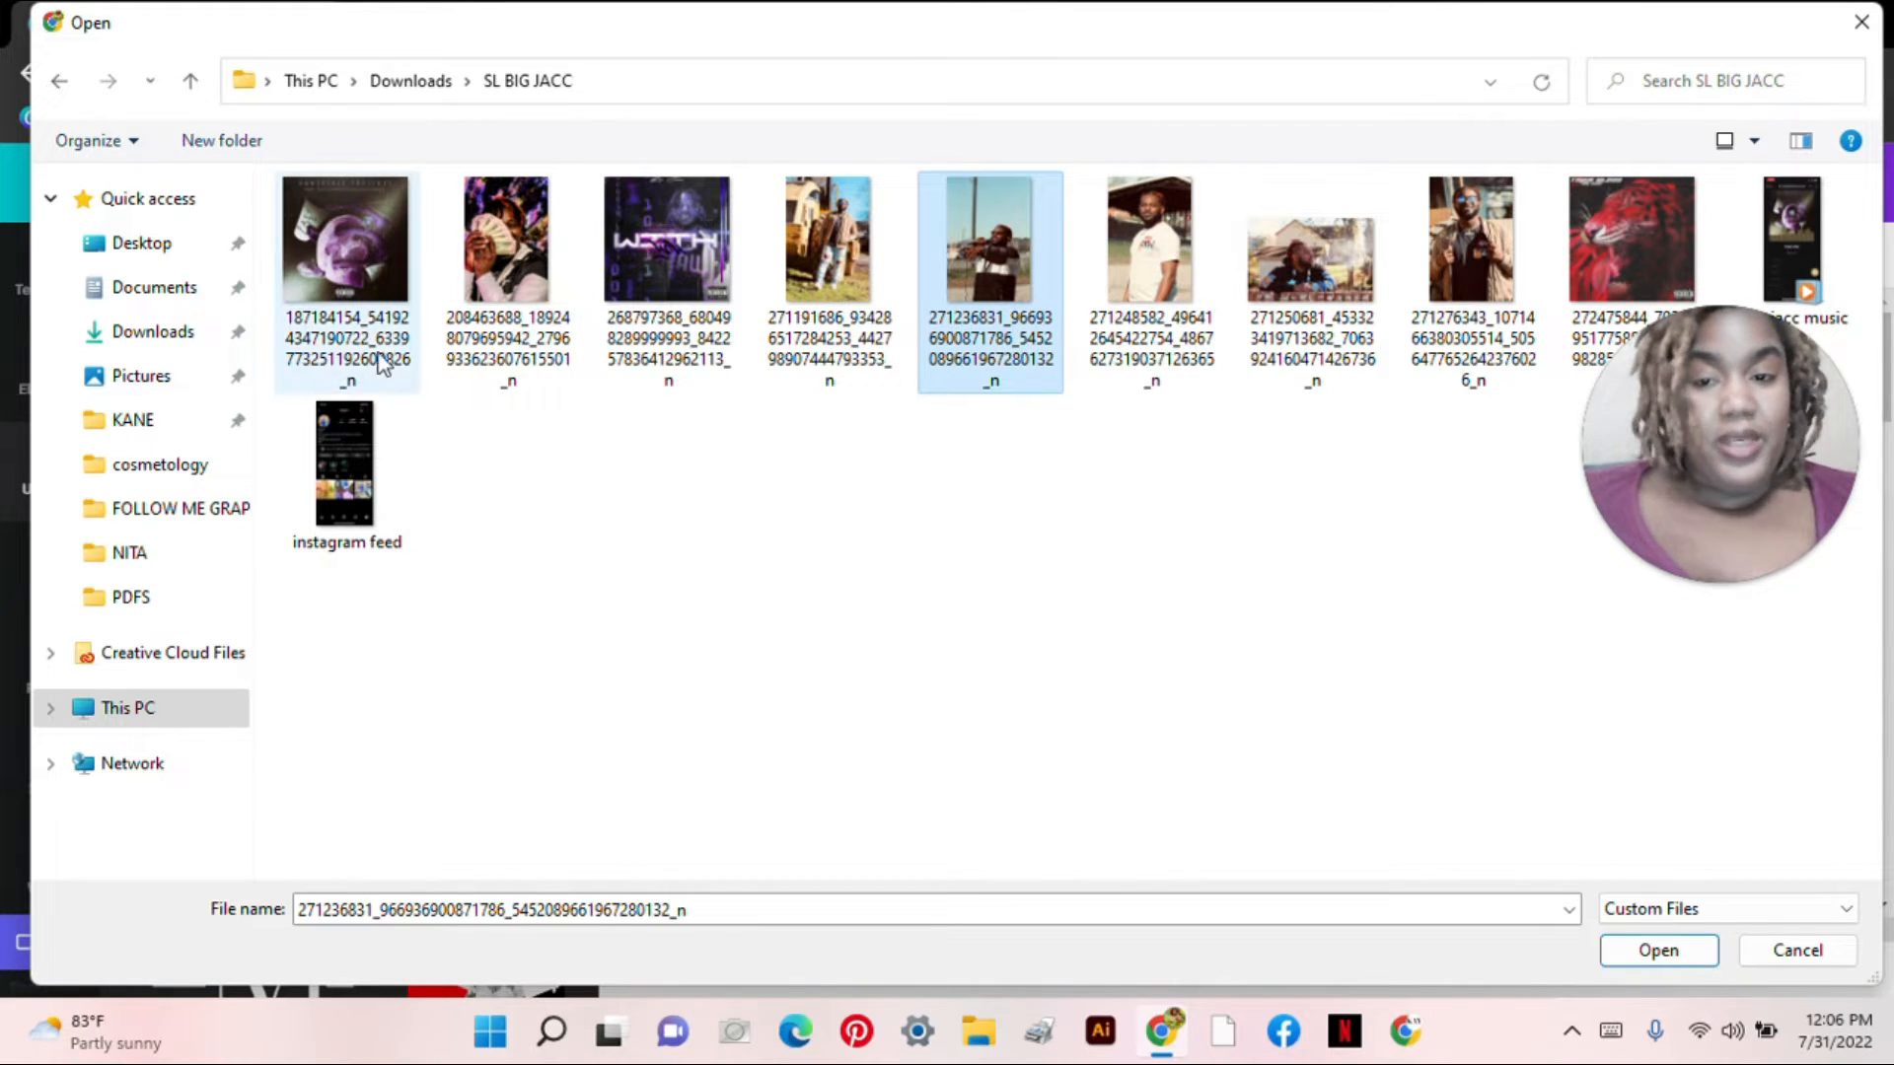
{"action": "left_click", "coordinate": [350, 326], "text": "ctrl"}
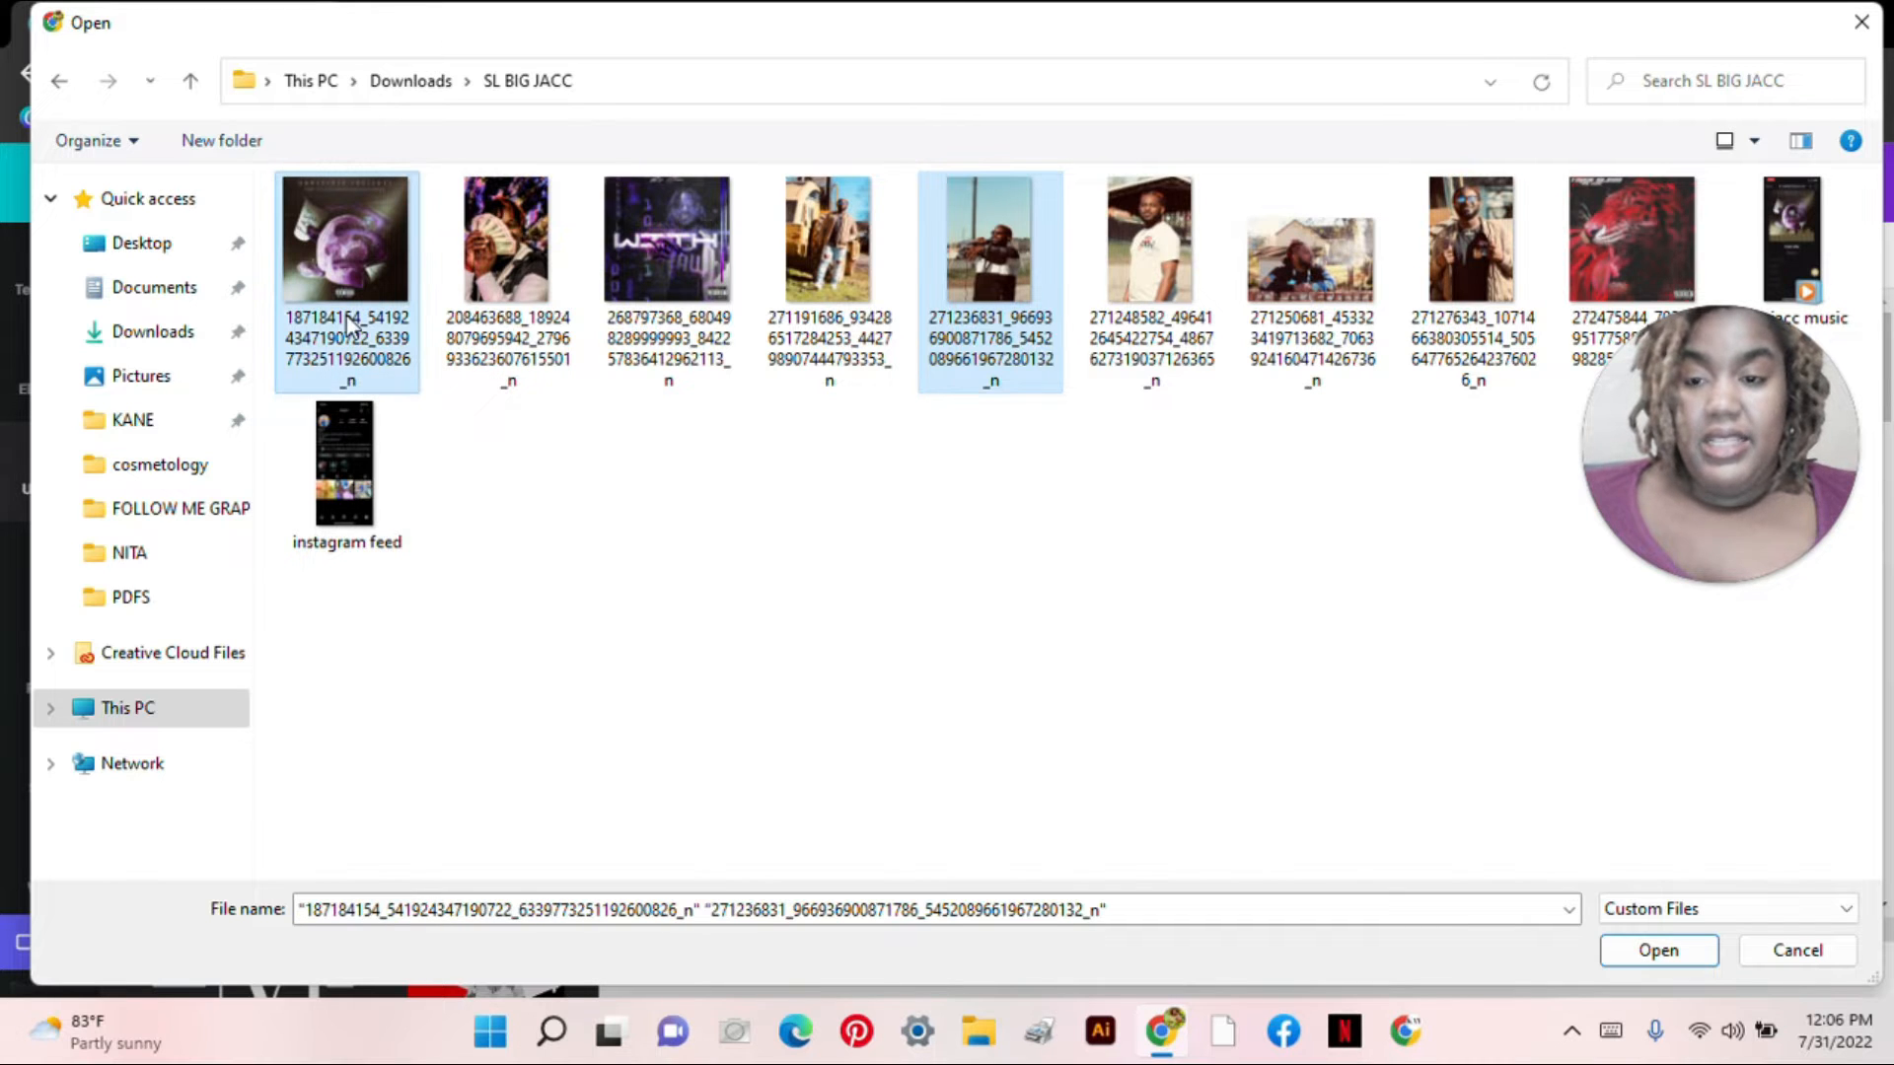
{"action": "left_click", "coordinate": [370, 501], "text": "ctrl"}
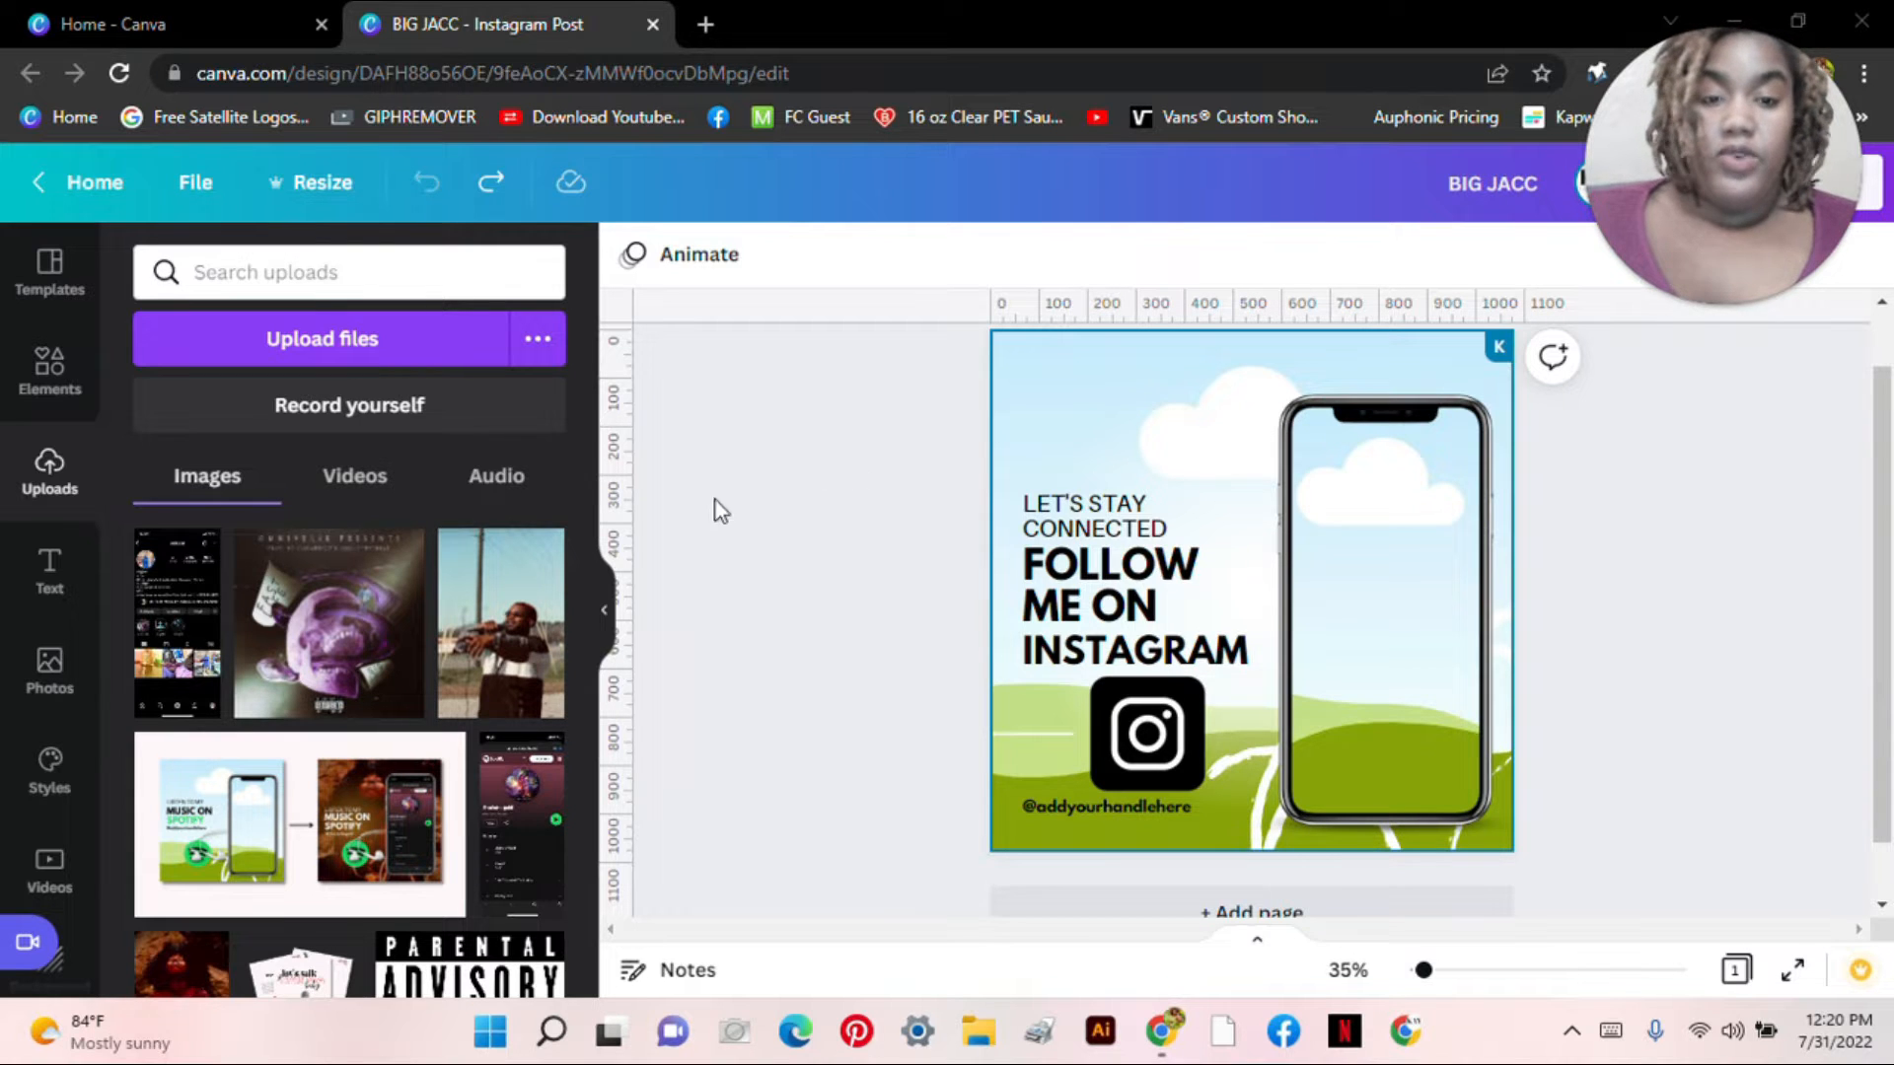
Step: Set the purple skull album cover as the page background, deleting the stray floating copy
{"action": "left_click", "coordinate": [328, 620]}
{"action": "right_click", "coordinate": [1314, 482]}
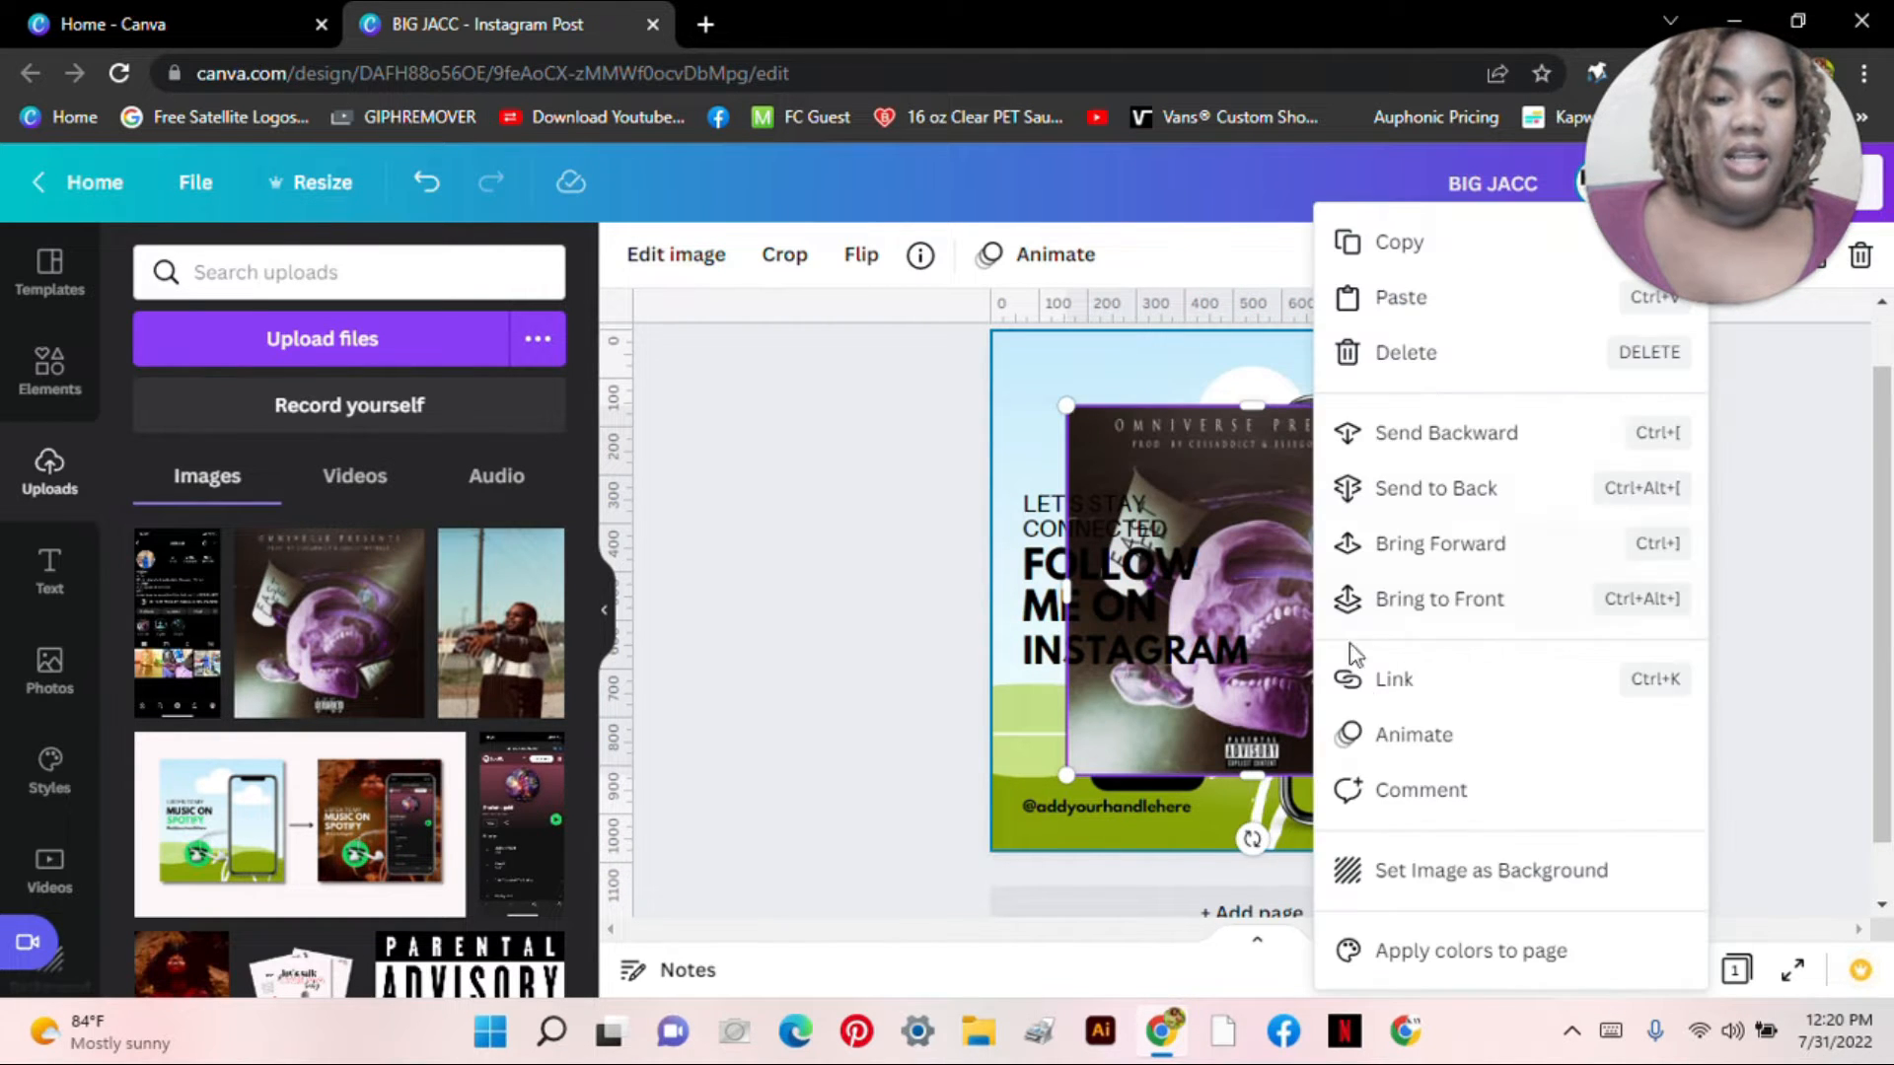
{"action": "left_click", "coordinate": [1410, 879]}
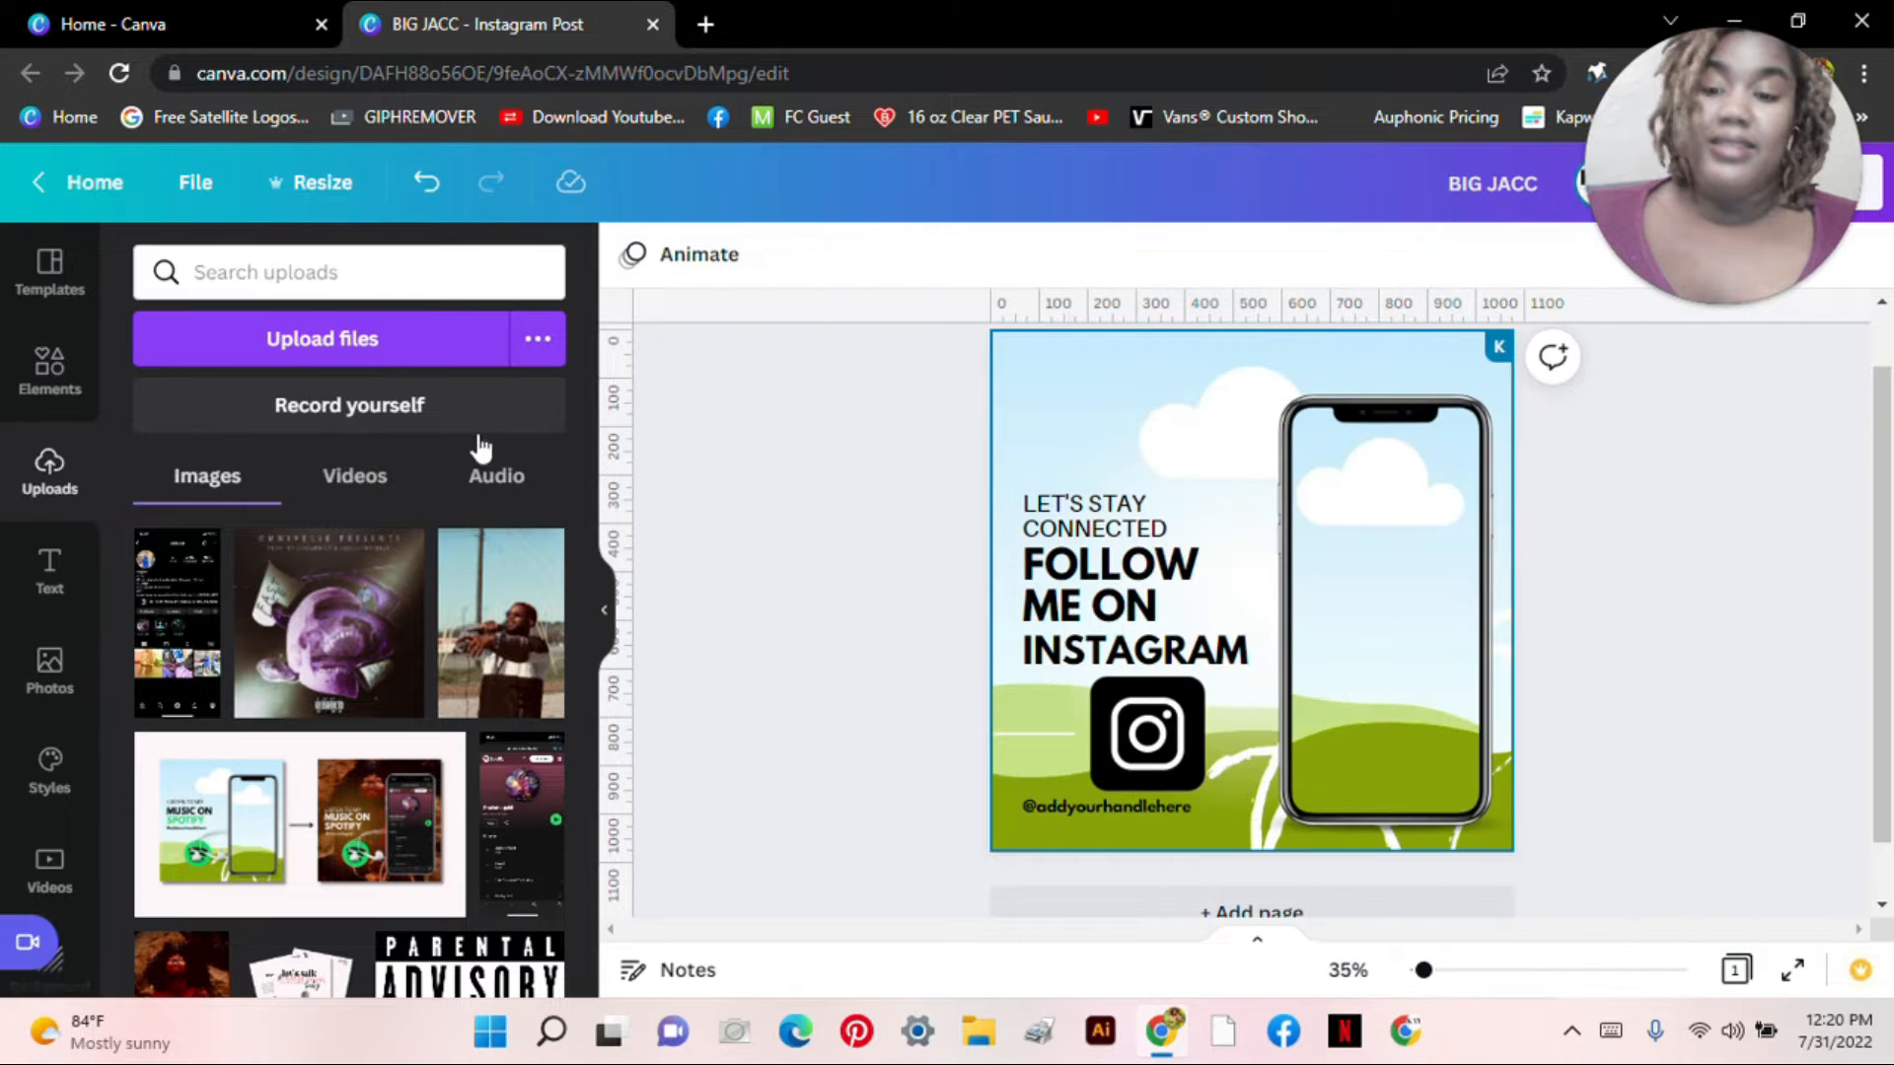
{"action": "left_click", "coordinate": [1026, 338]}
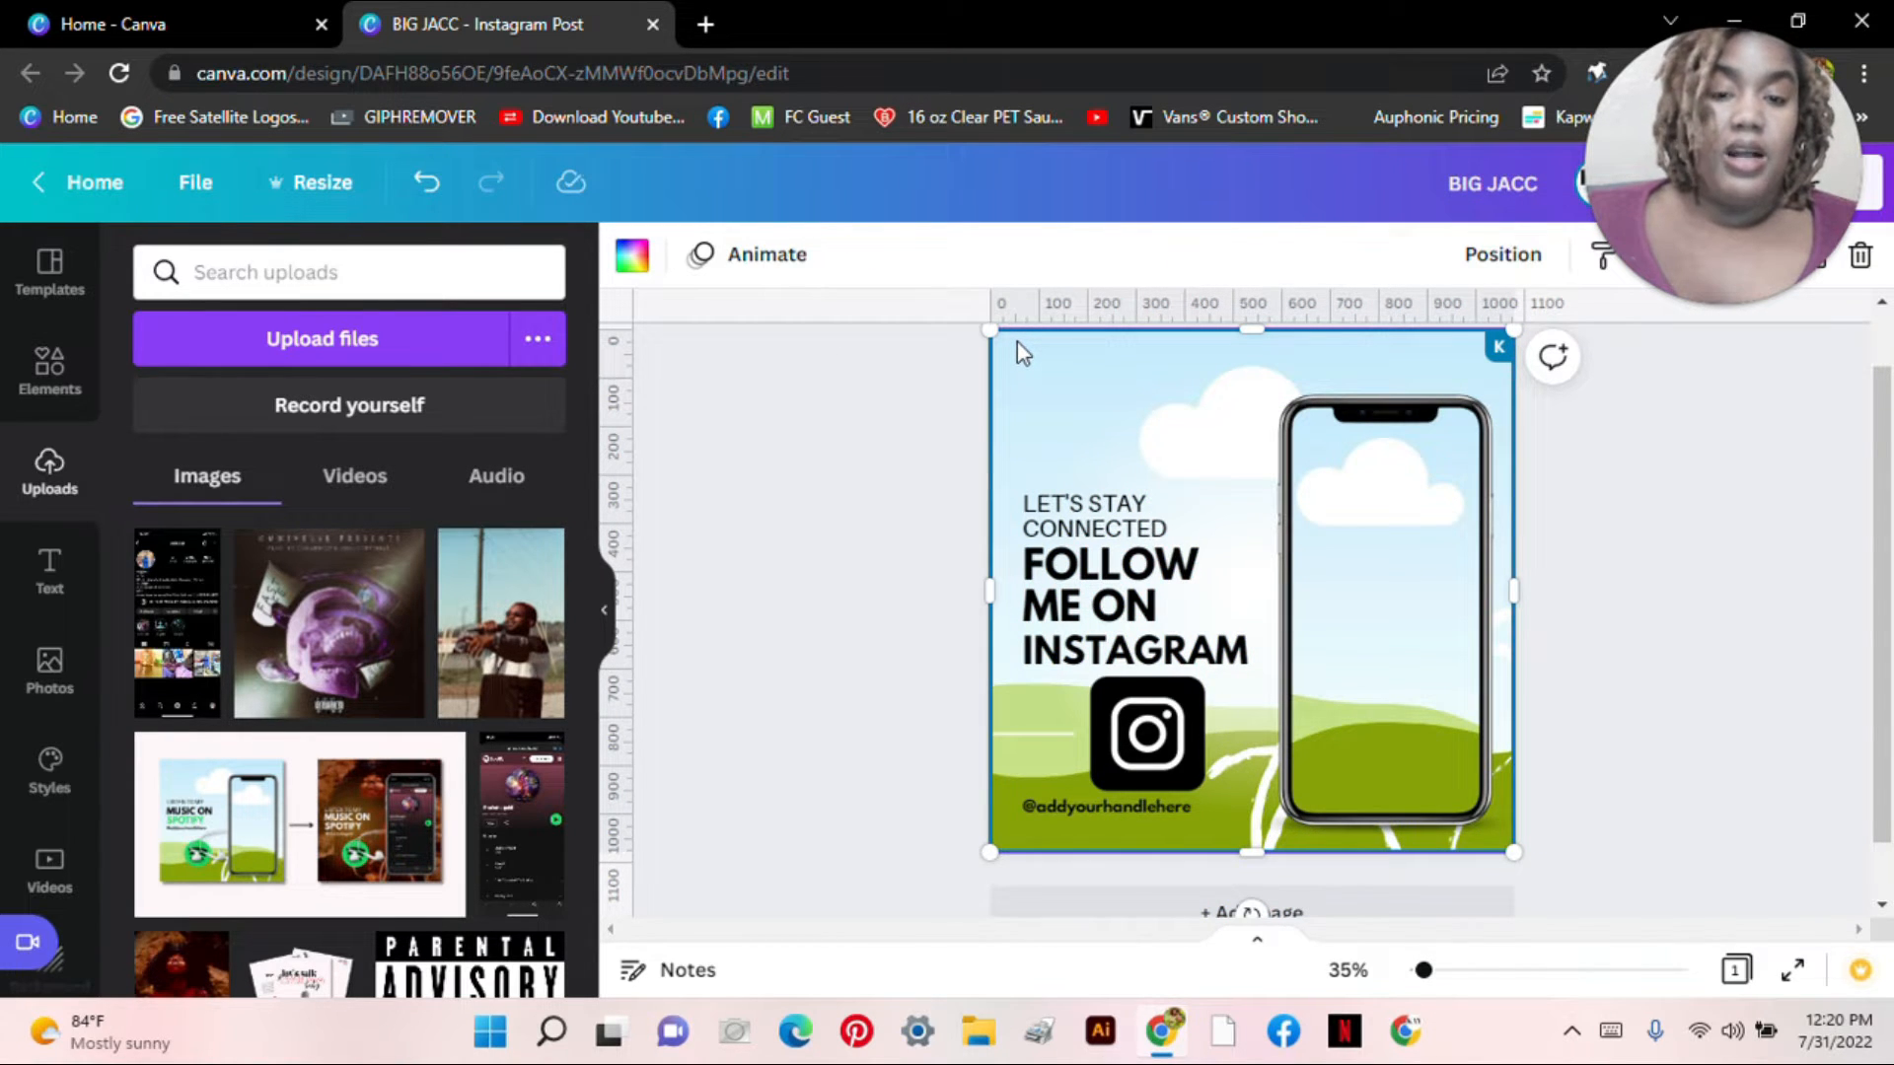
{"action": "left_click", "coordinate": [422, 187]}
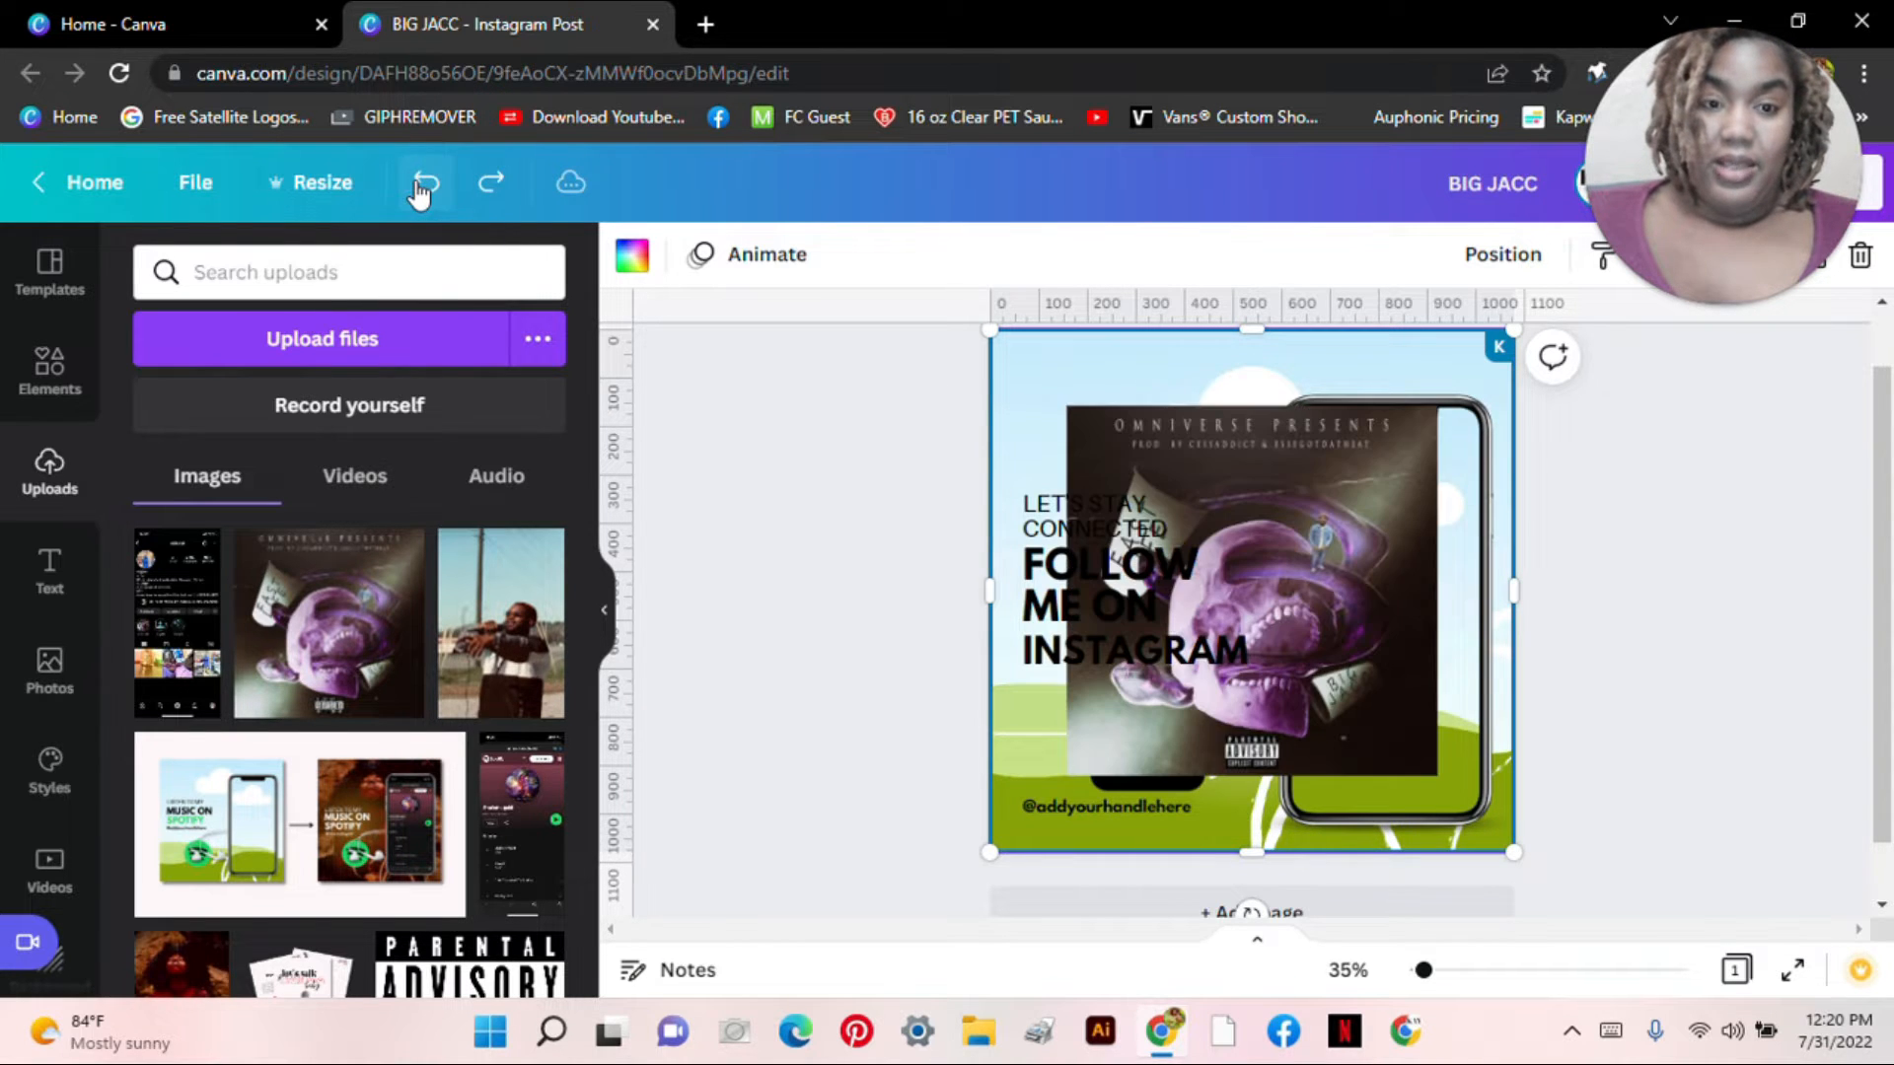
{"action": "left_click", "coordinate": [1384, 471]}
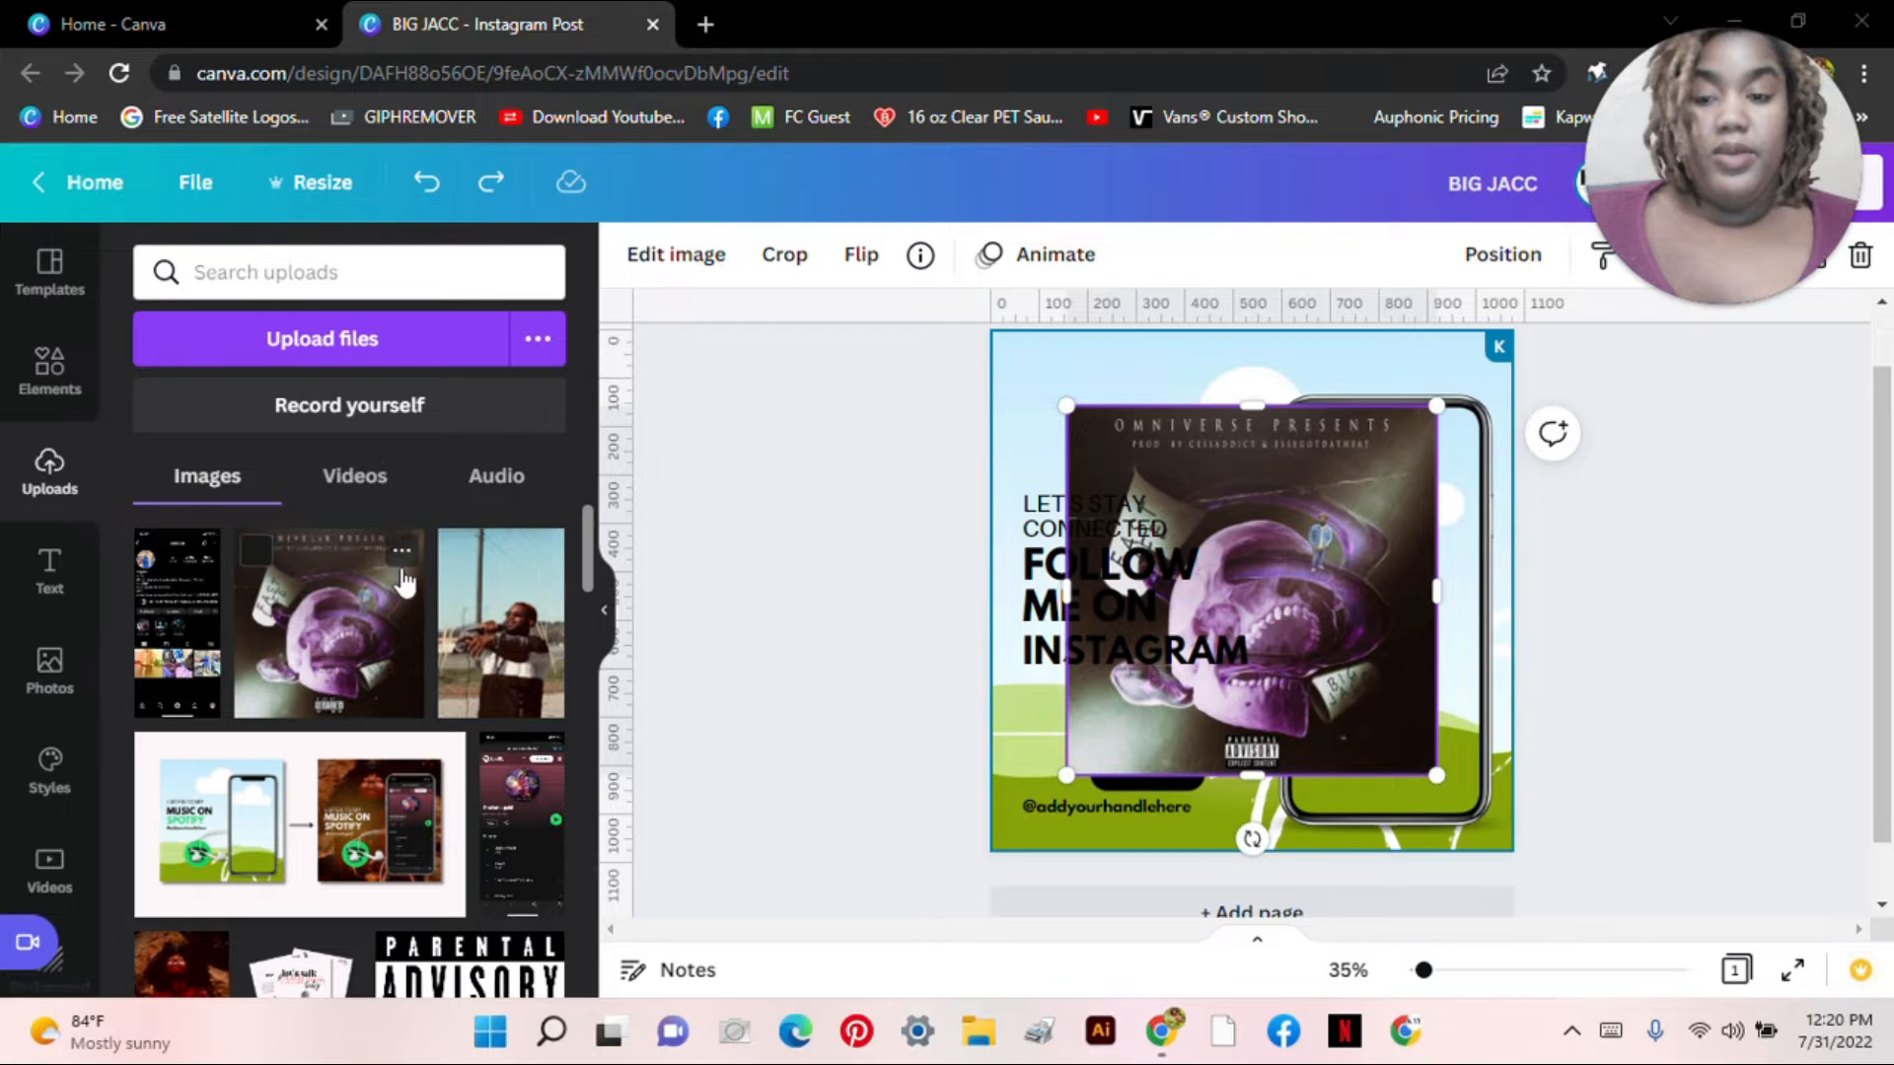
{"action": "left_click_drag", "start_coordinate": [1808, 237], "coordinate": [1591, 232]}
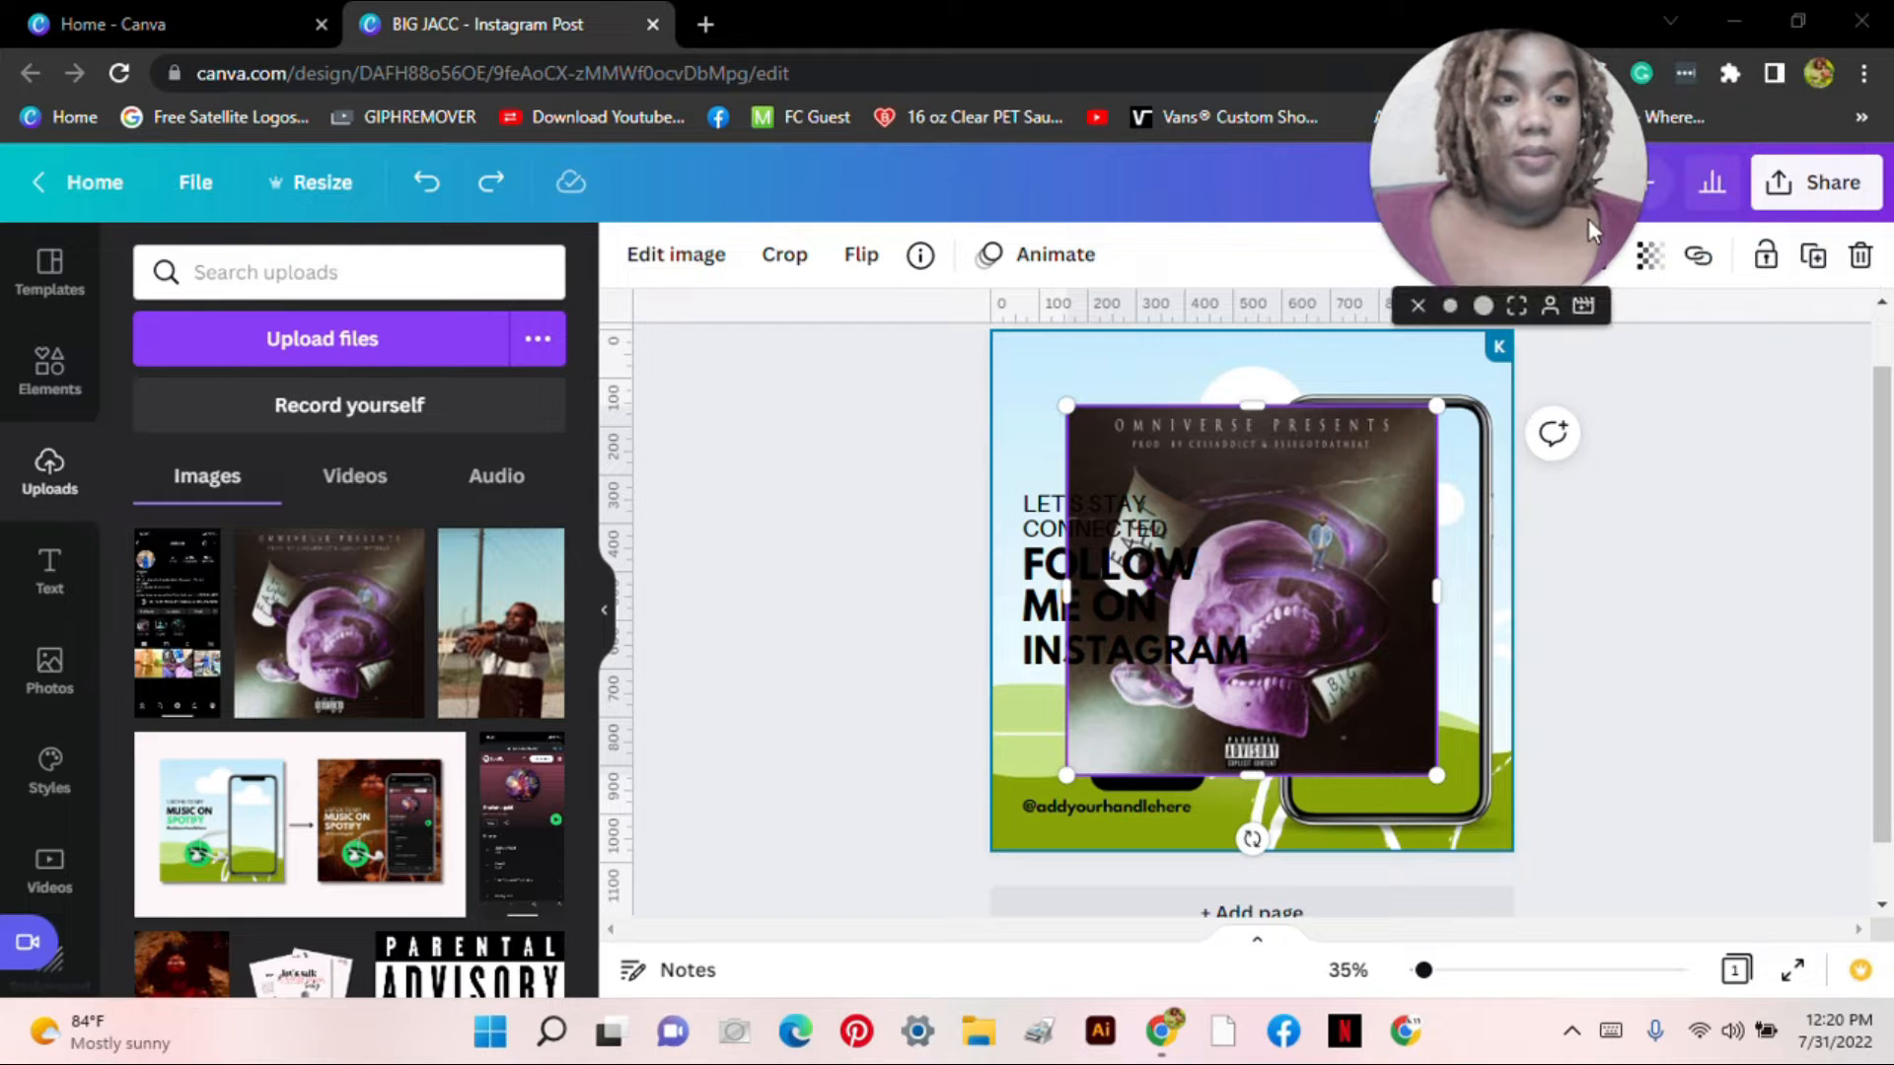
{"action": "left_click", "coordinate": [1860, 255]}
{"action": "left_click_drag", "start_coordinate": [328, 623], "coordinate": [1004, 373]}
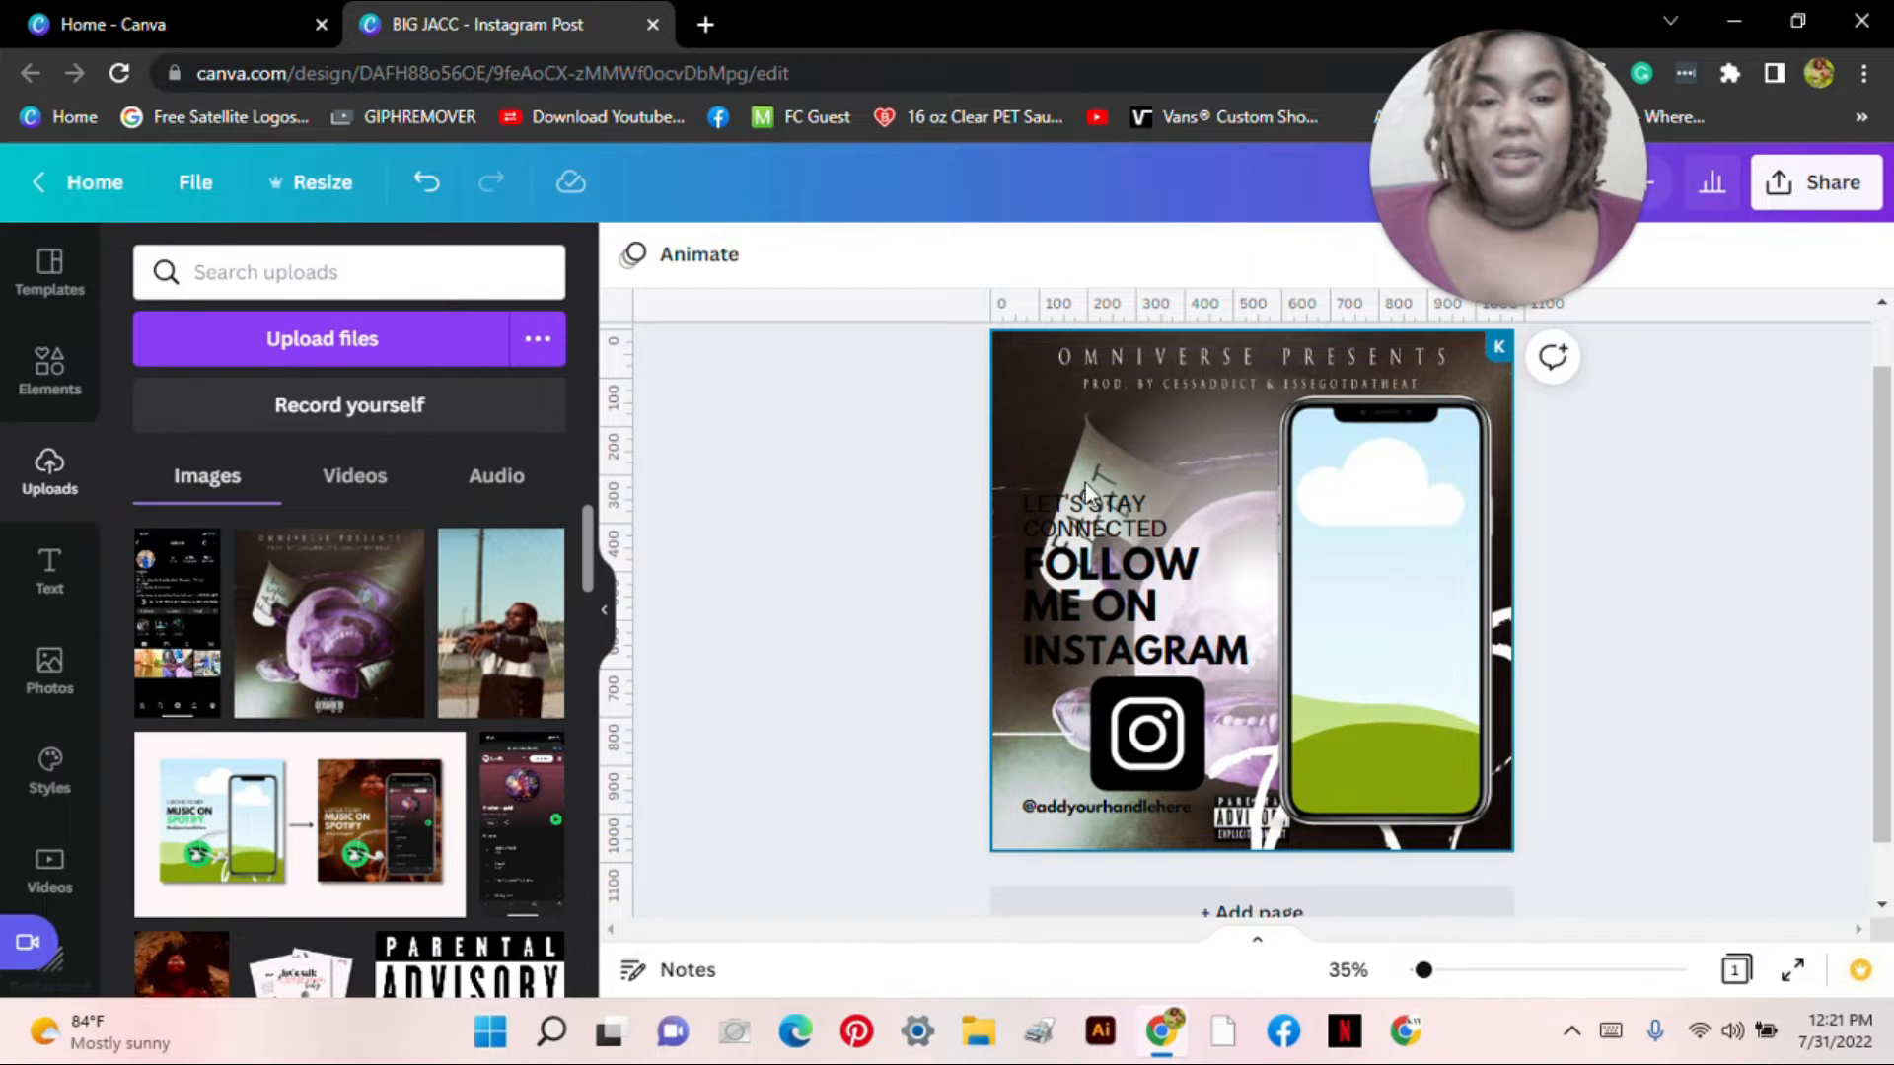
Step: Reposition the album-cover background image on the post
{"action": "left_click", "coordinate": [83, 383]}
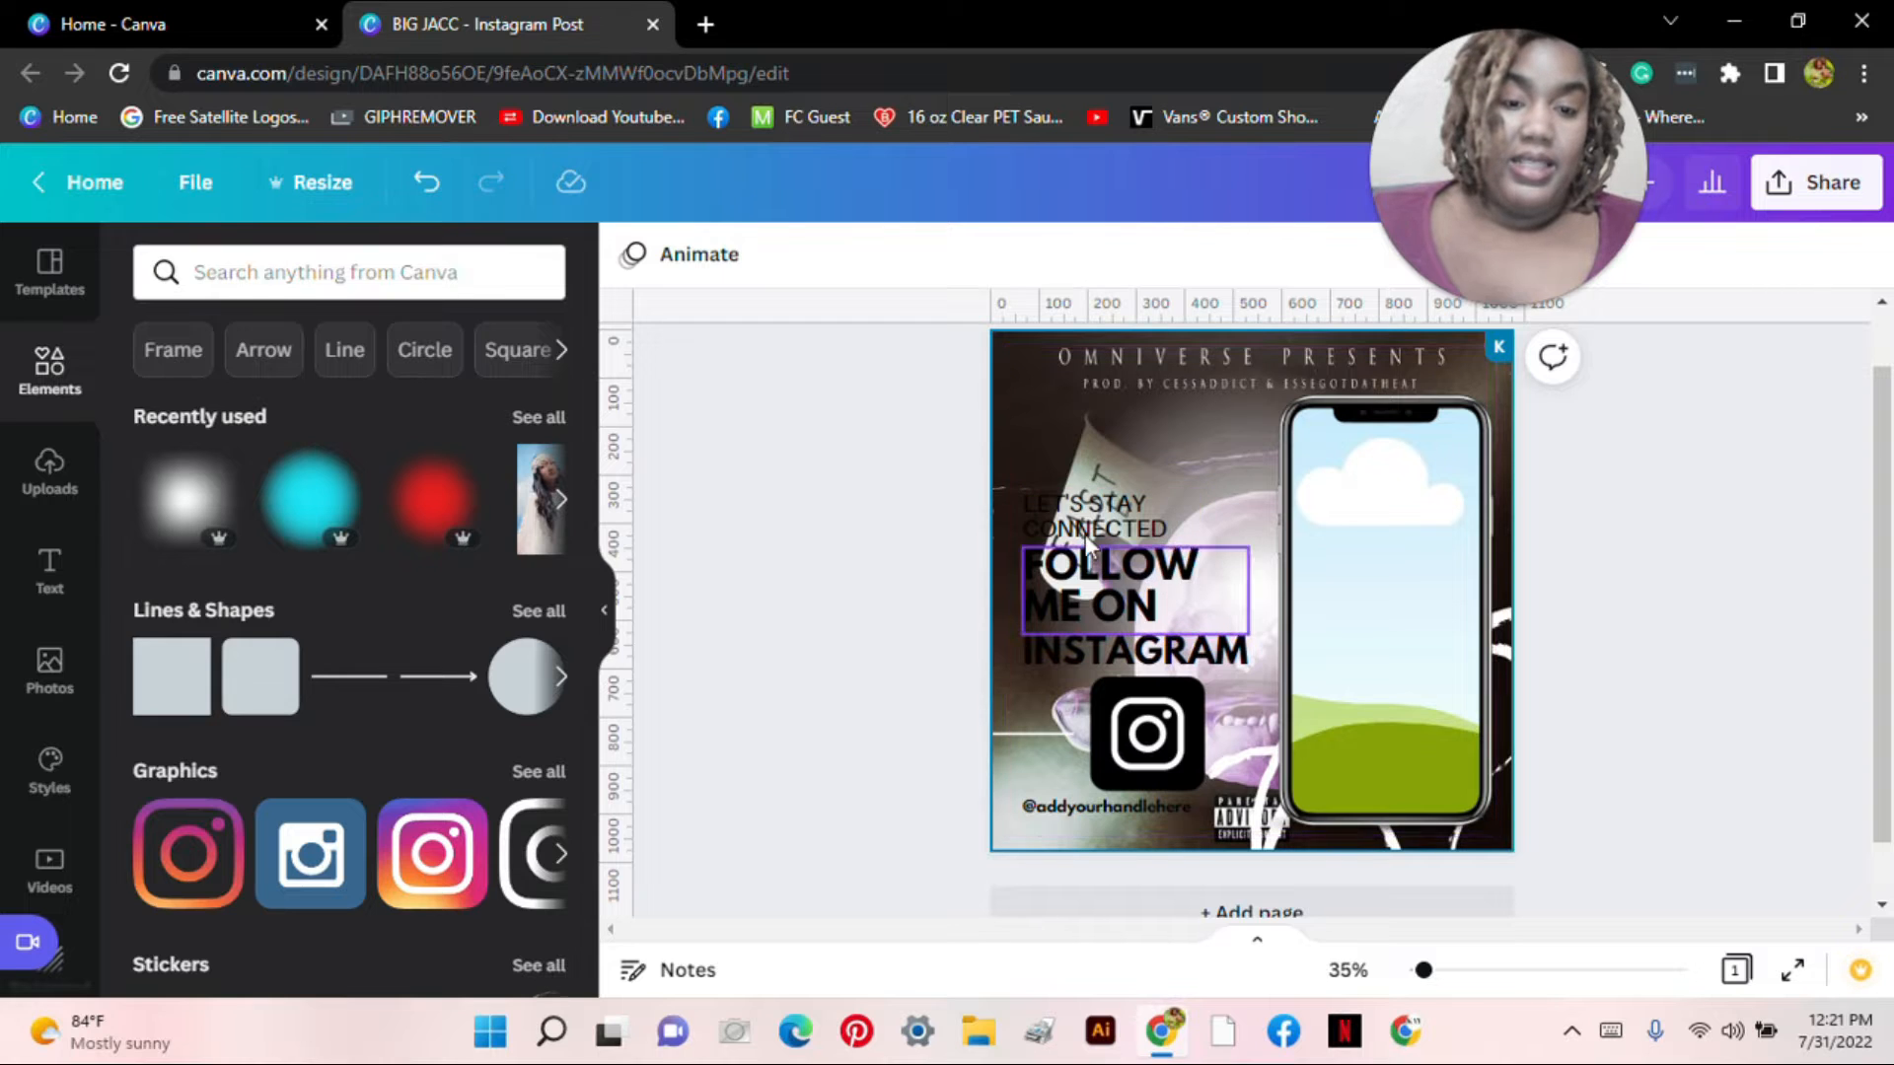
{"action": "mouse_move", "coordinate": [1218, 459]}
{"action": "left_mouse_down"}
{"action": "mouse_move", "coordinate": [1204, 427]}
{"action": "mouse_move", "coordinate": [1095, 405]}
{"action": "mouse_move", "coordinate": [1129, 453]}
{"action": "mouse_move", "coordinate": [1243, 436]}
{"action": "mouse_move", "coordinate": [1090, 510]}
{"action": "mouse_move", "coordinate": [1204, 447]}
{"action": "mouse_move", "coordinate": [1286, 457]}
{"action": "mouse_move", "coordinate": [1252, 456]}
{"action": "left_mouse_up"}
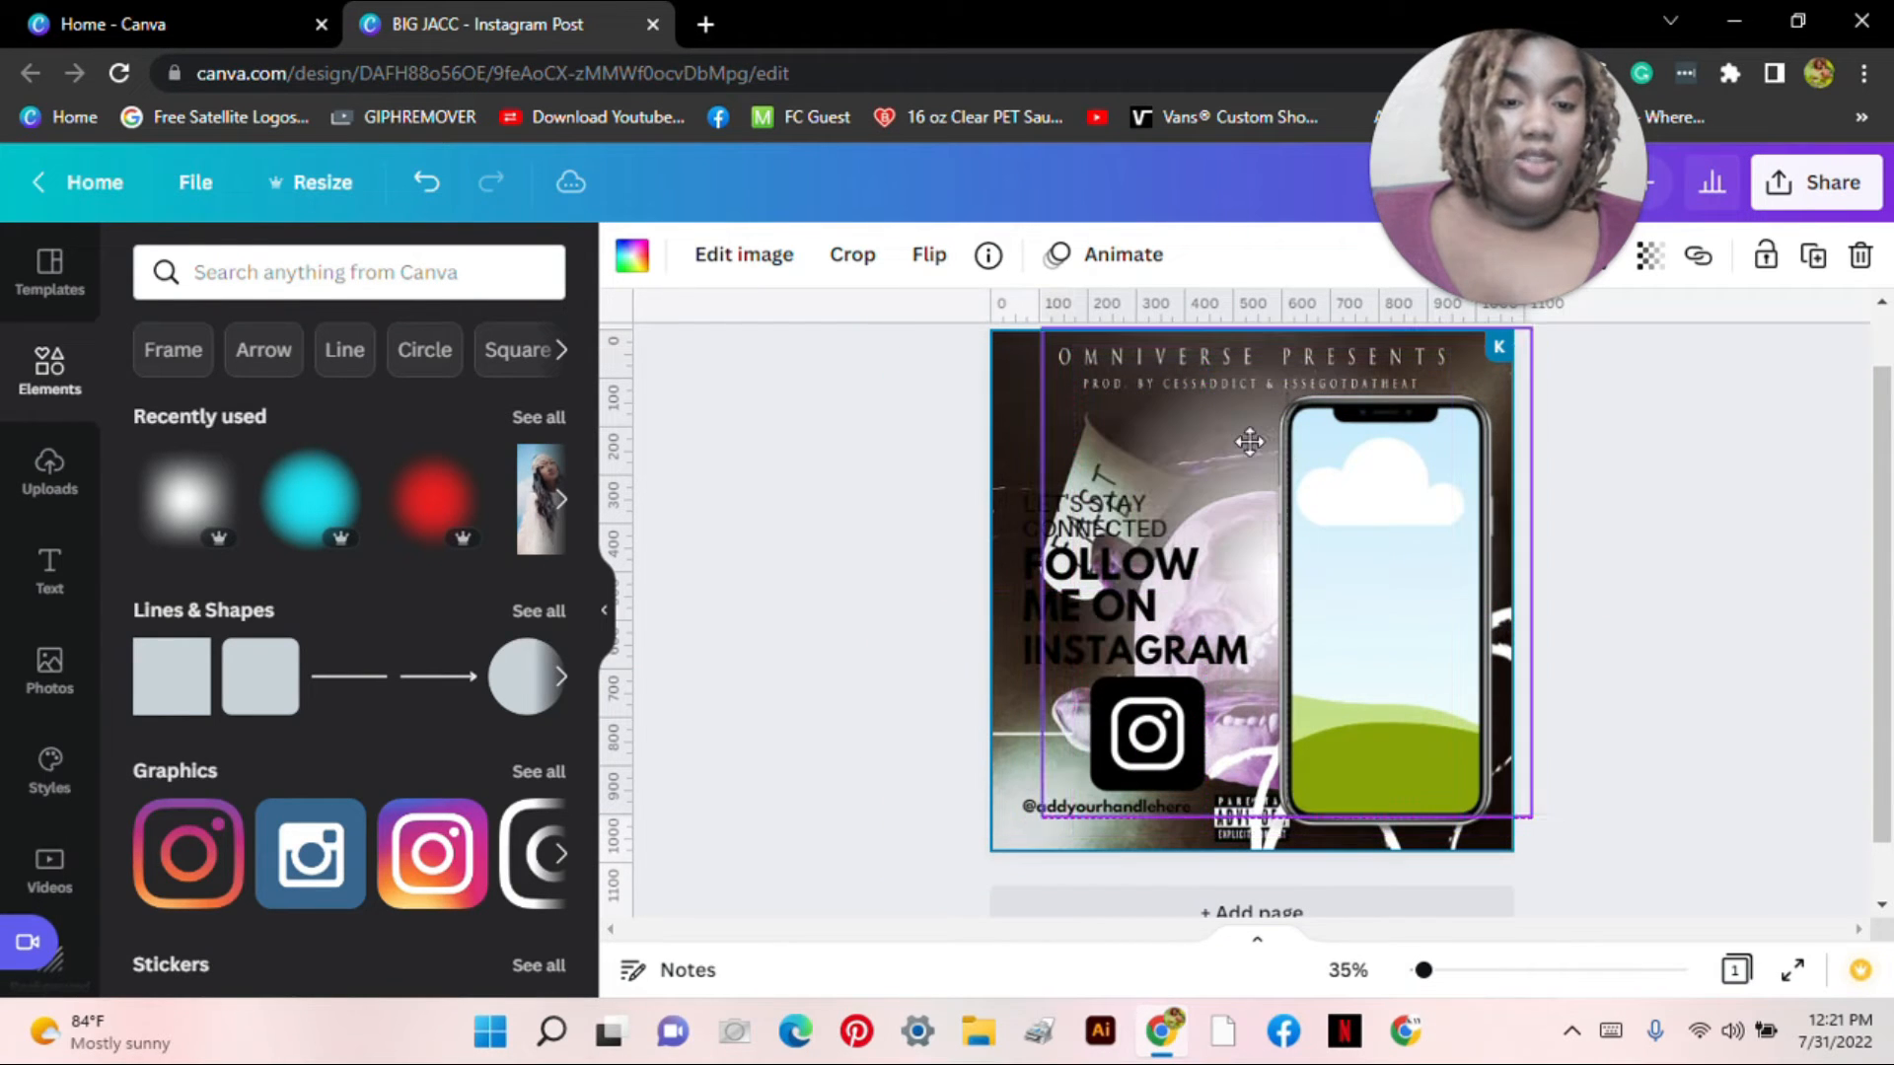
{"action": "left_click", "coordinate": [892, 517]}
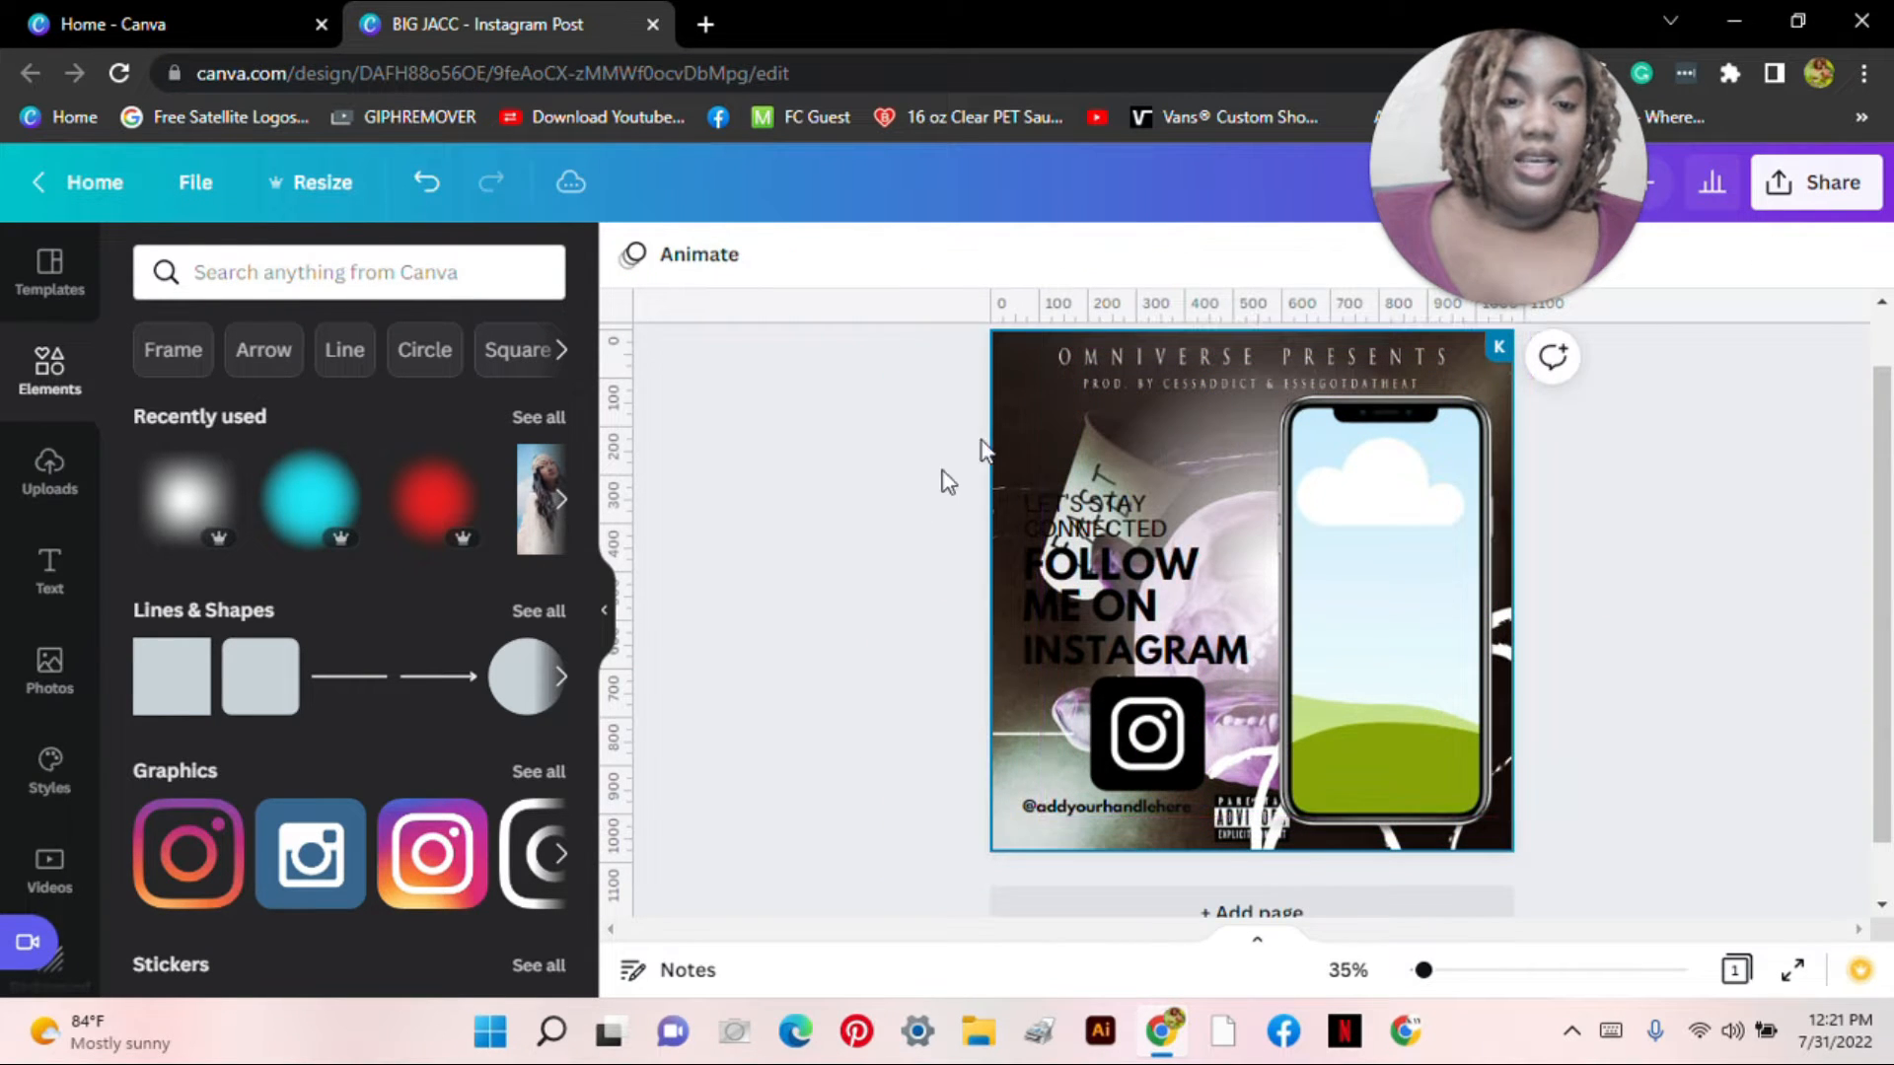
{"action": "left_click", "coordinate": [1172, 419]}
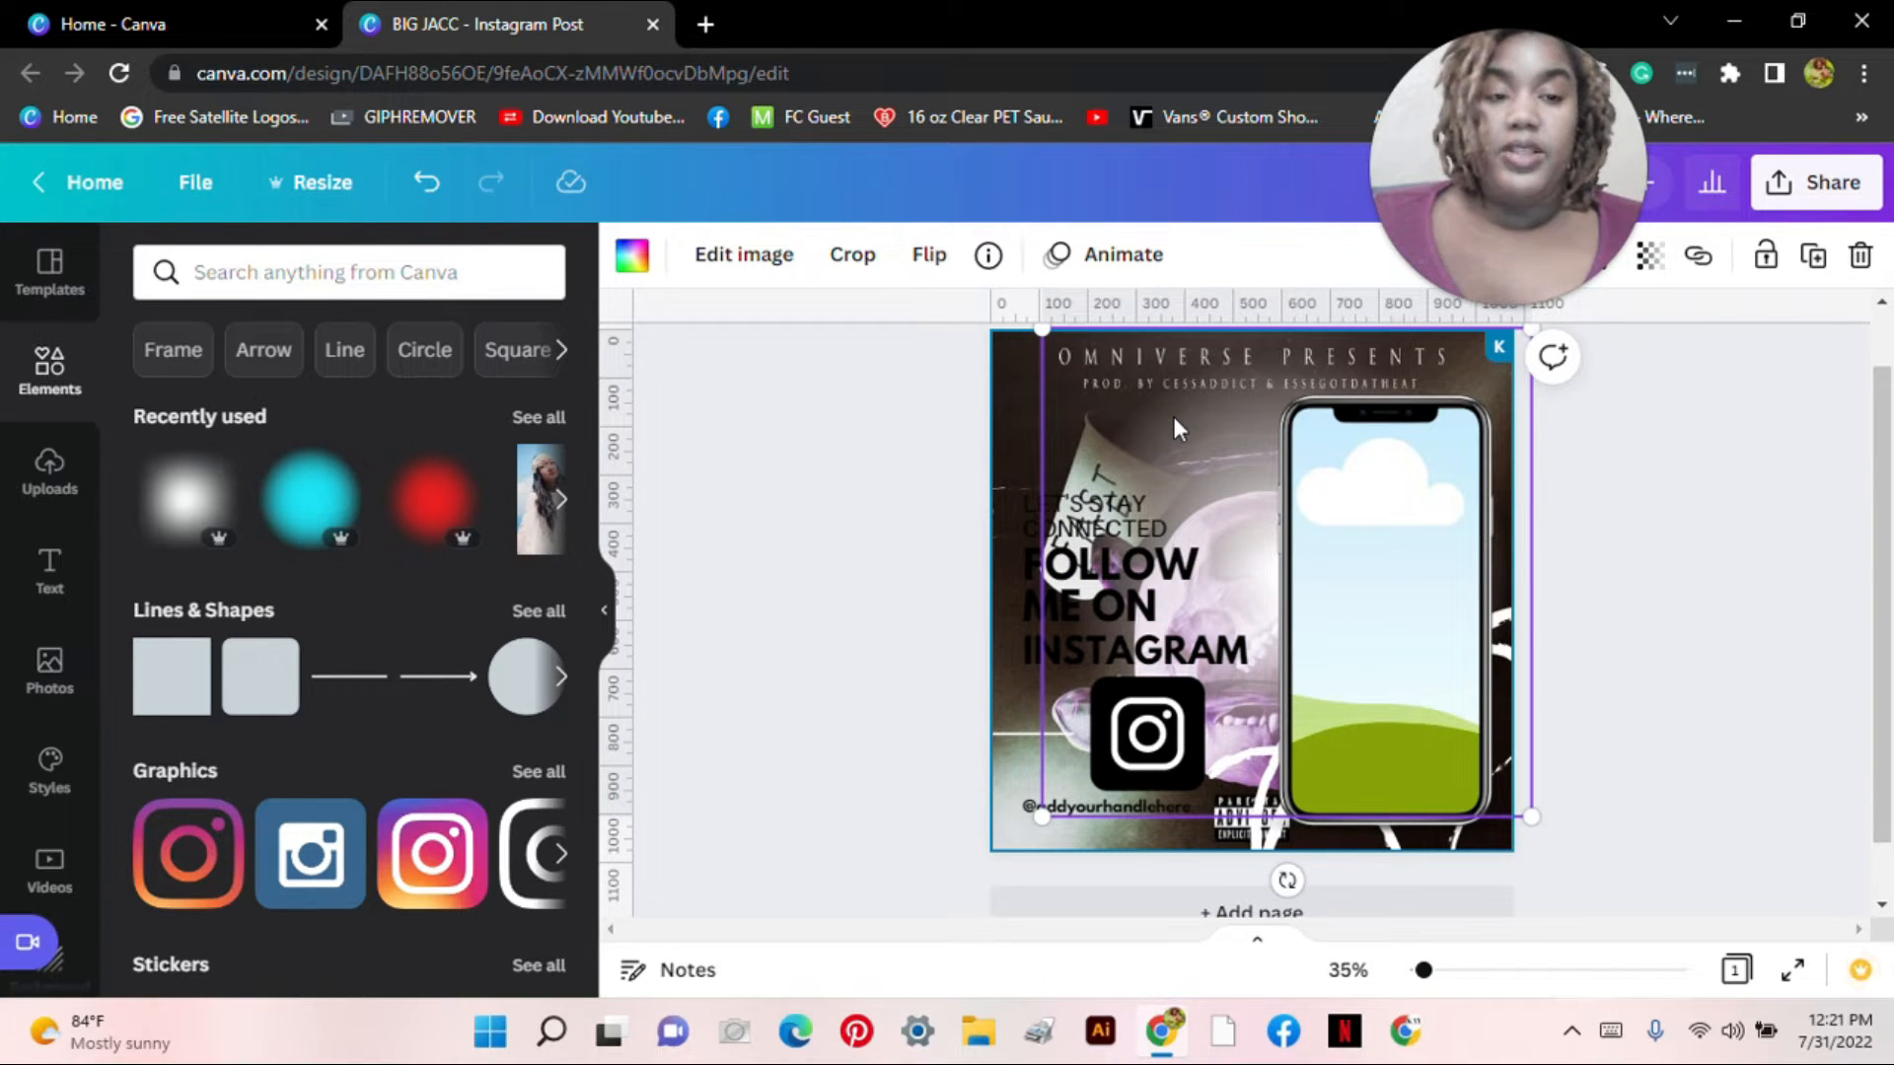
{"action": "left_click_drag", "start_coordinate": [1174, 420], "coordinate": [1019, 457]}
Step: Delete the LET'S STAY CONNECTED text line
{"action": "left_click", "coordinate": [836, 506]}
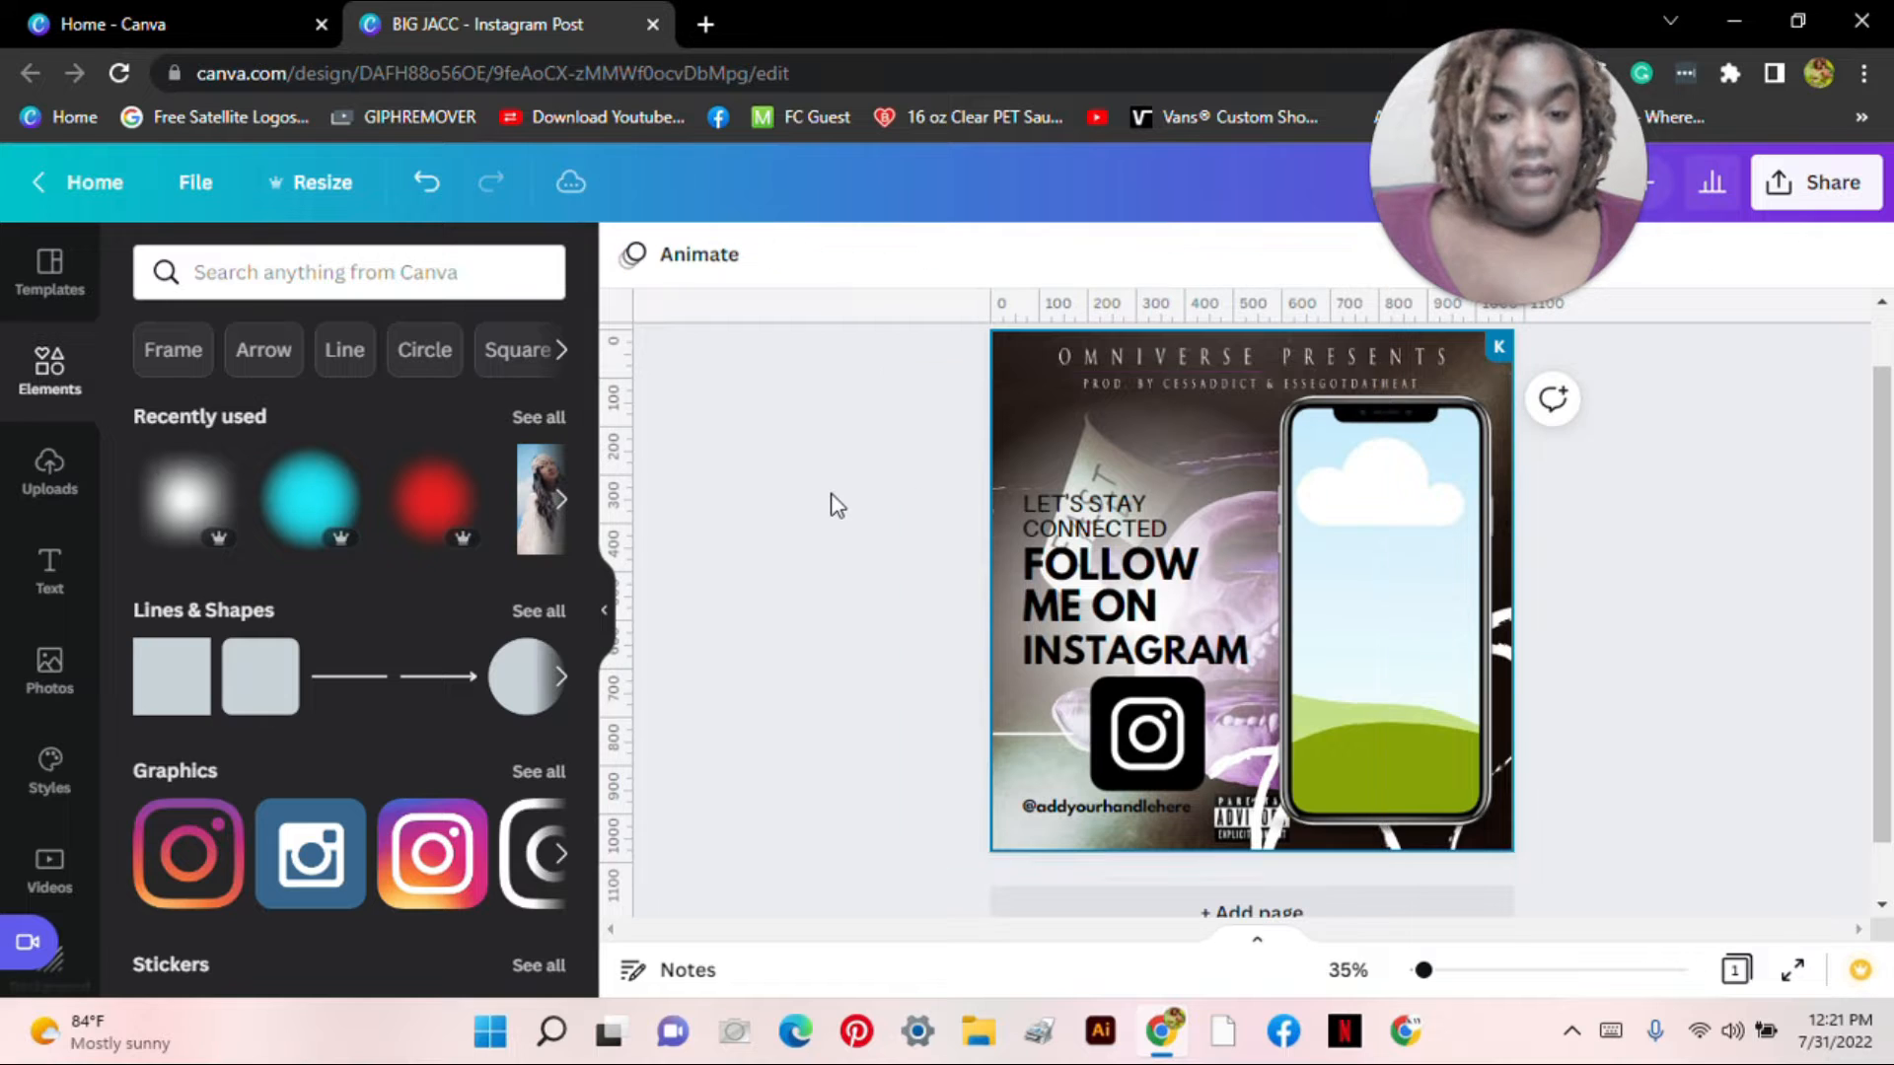
{"action": "left_click", "coordinate": [1063, 507]}
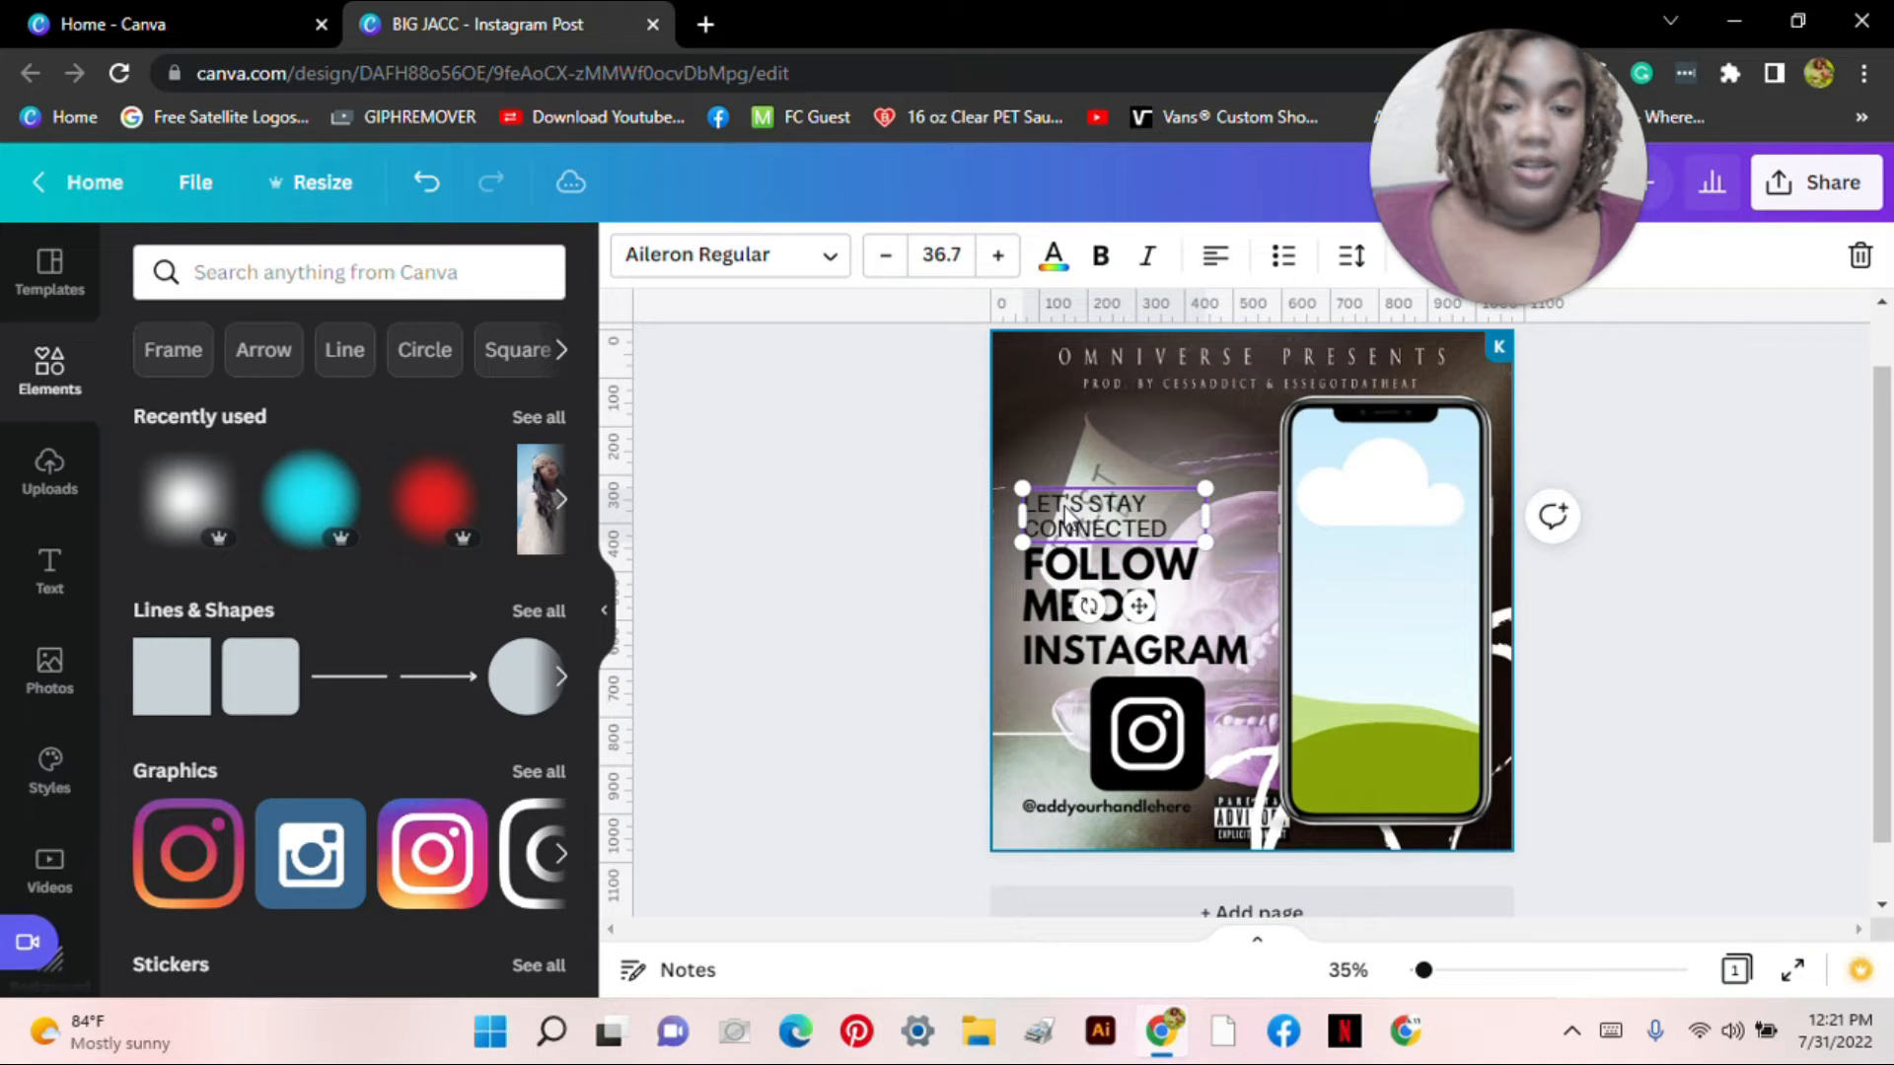
{"action": "left_click", "coordinate": [1858, 256]}
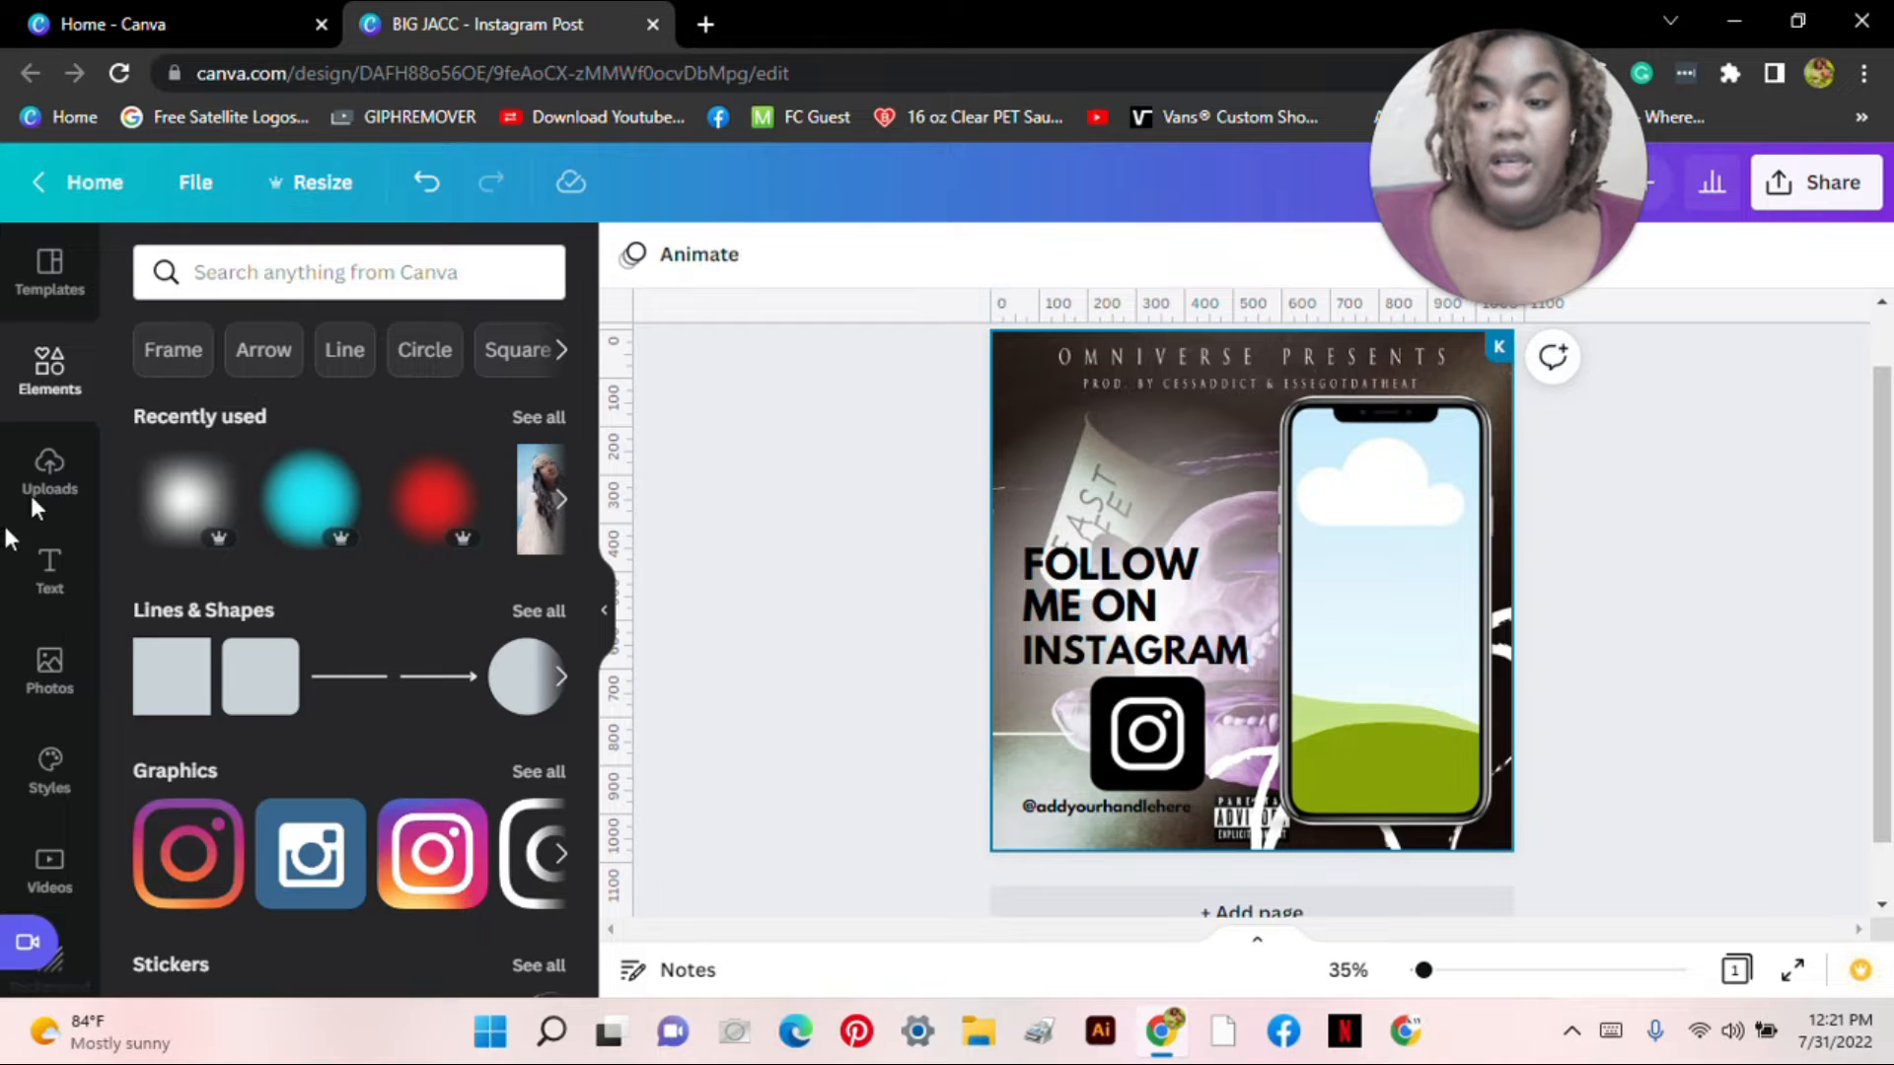
Step: Show the uploads and drag the phone mockup so the album art fills its screen
{"action": "left_click", "coordinate": [74, 483]}
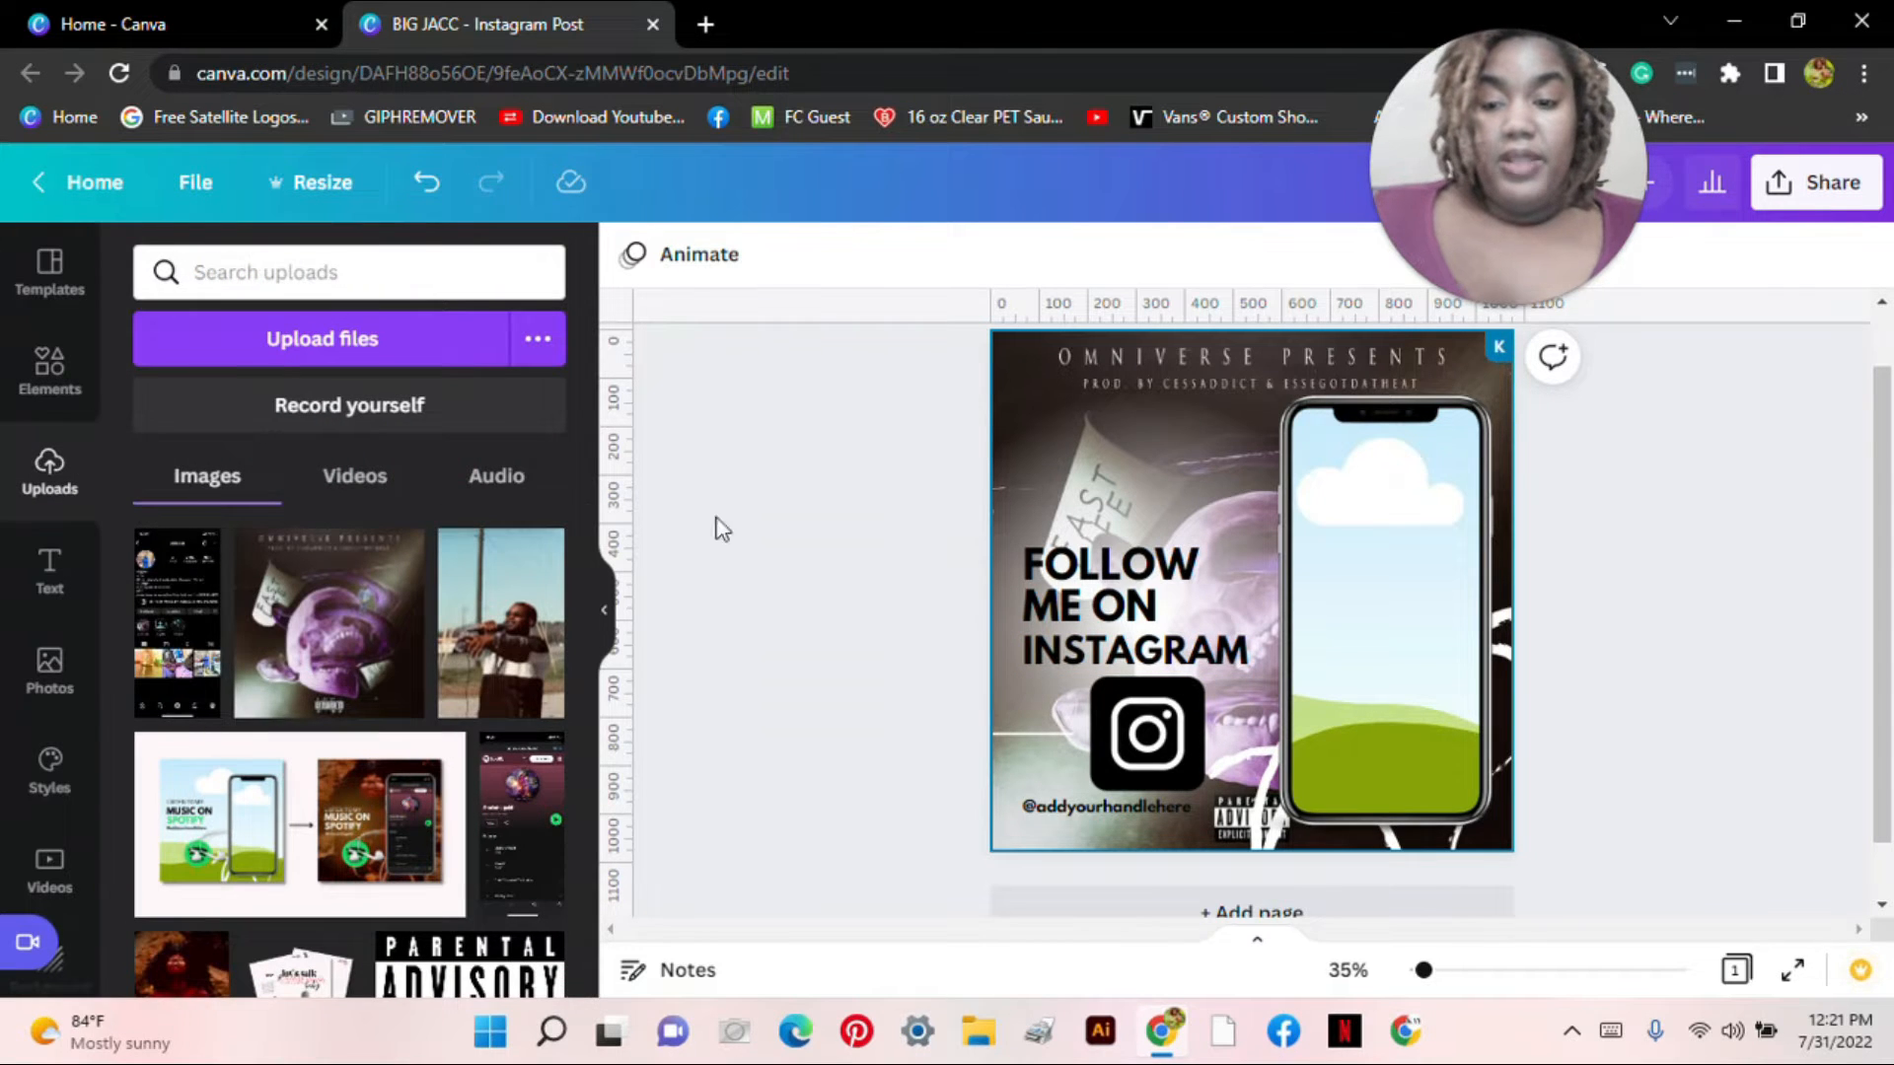
{"action": "left_click", "coordinate": [1458, 543]}
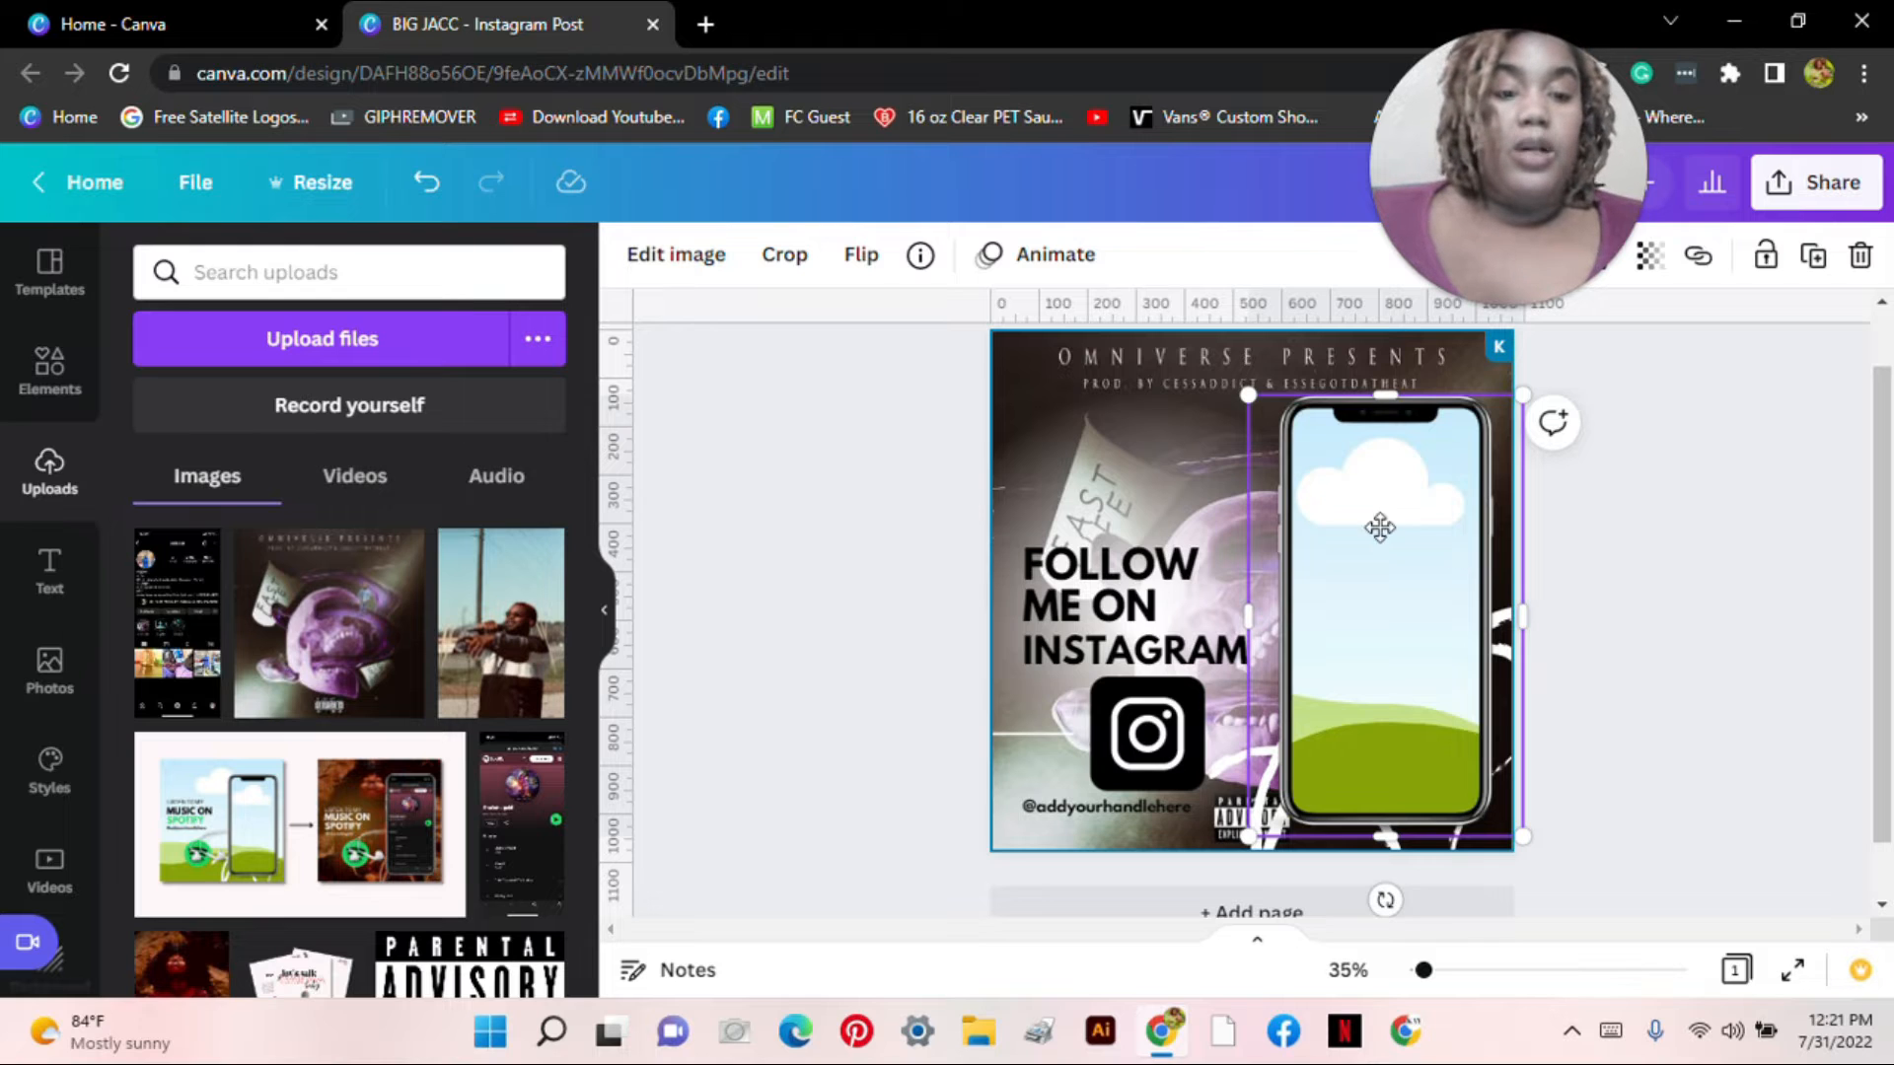
{"action": "left_click_drag", "start_coordinate": [1378, 523], "coordinate": [1436, 542]}
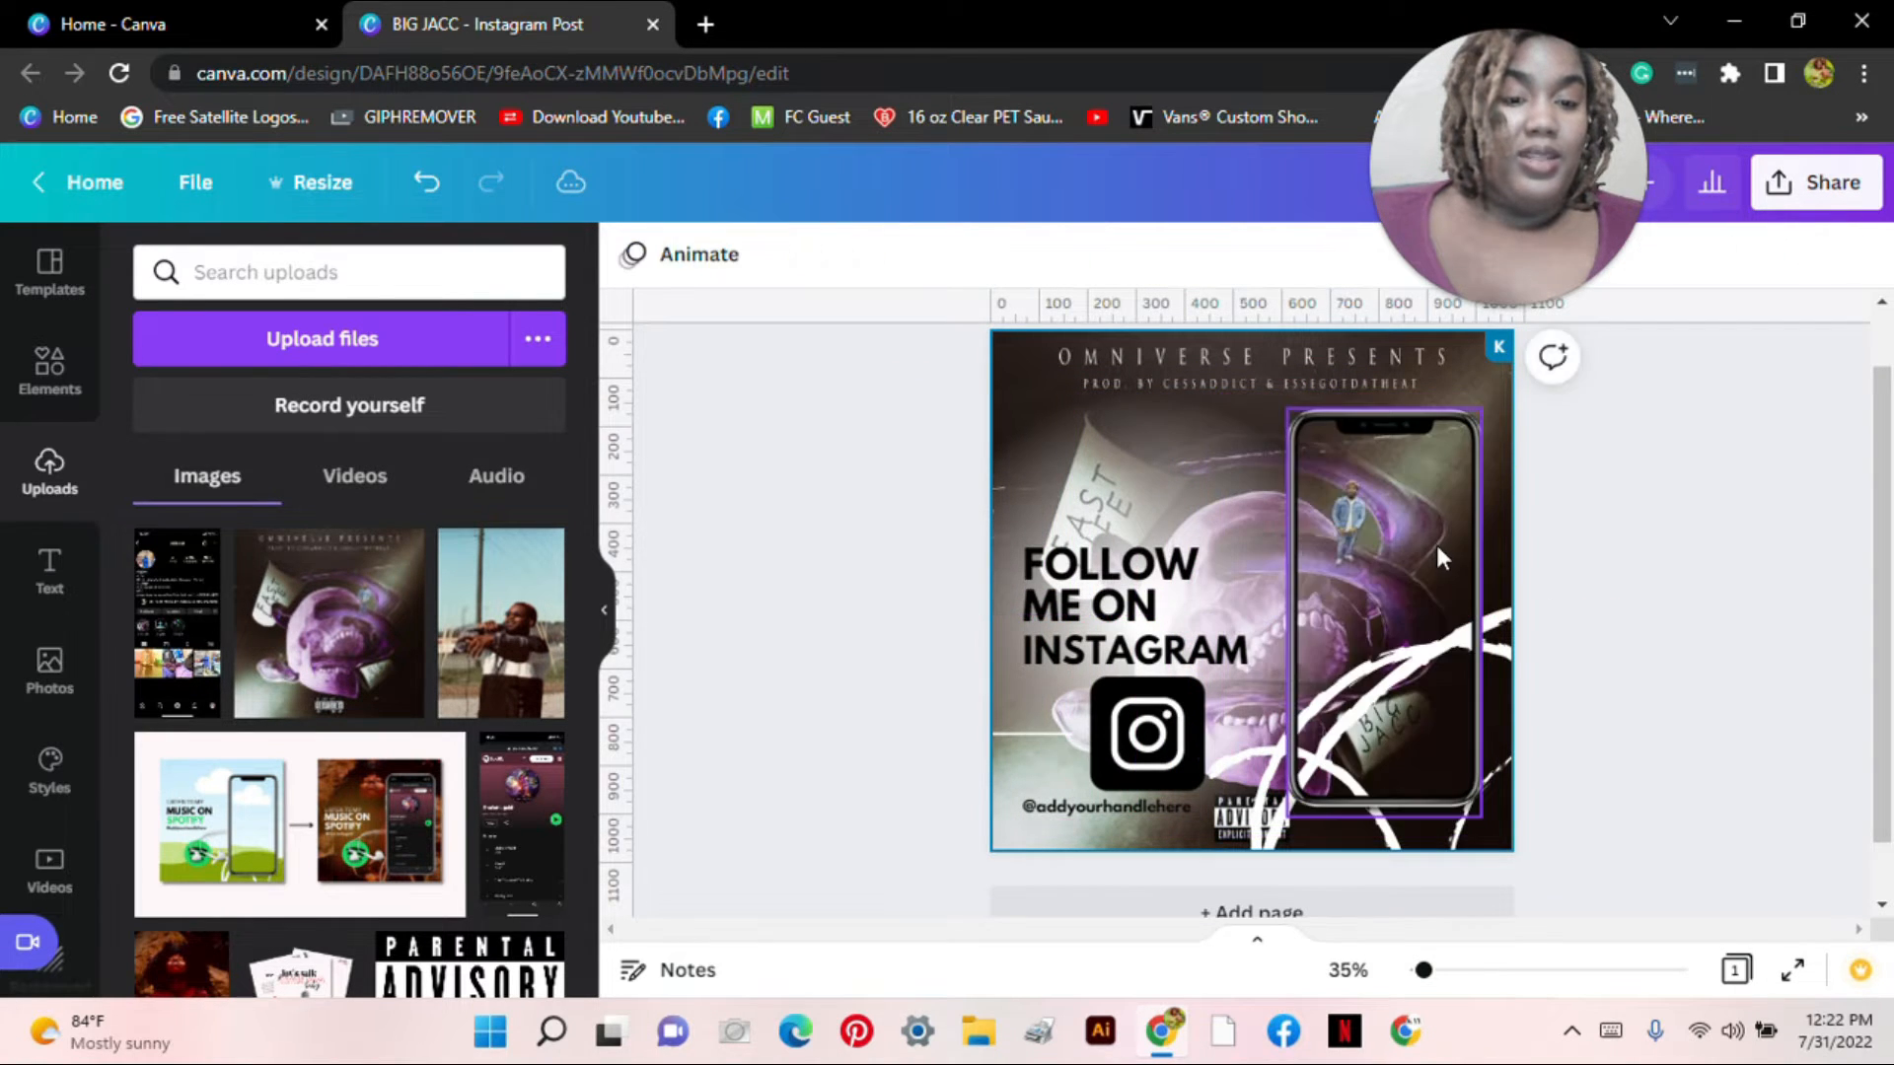
Step: Undo the album-art fill and drop the Instagram profile screenshot into the phone screen
{"action": "left_click", "coordinate": [427, 185]}
{"action": "left_click_drag", "start_coordinate": [1350, 426], "coordinate": [1103, 426]}
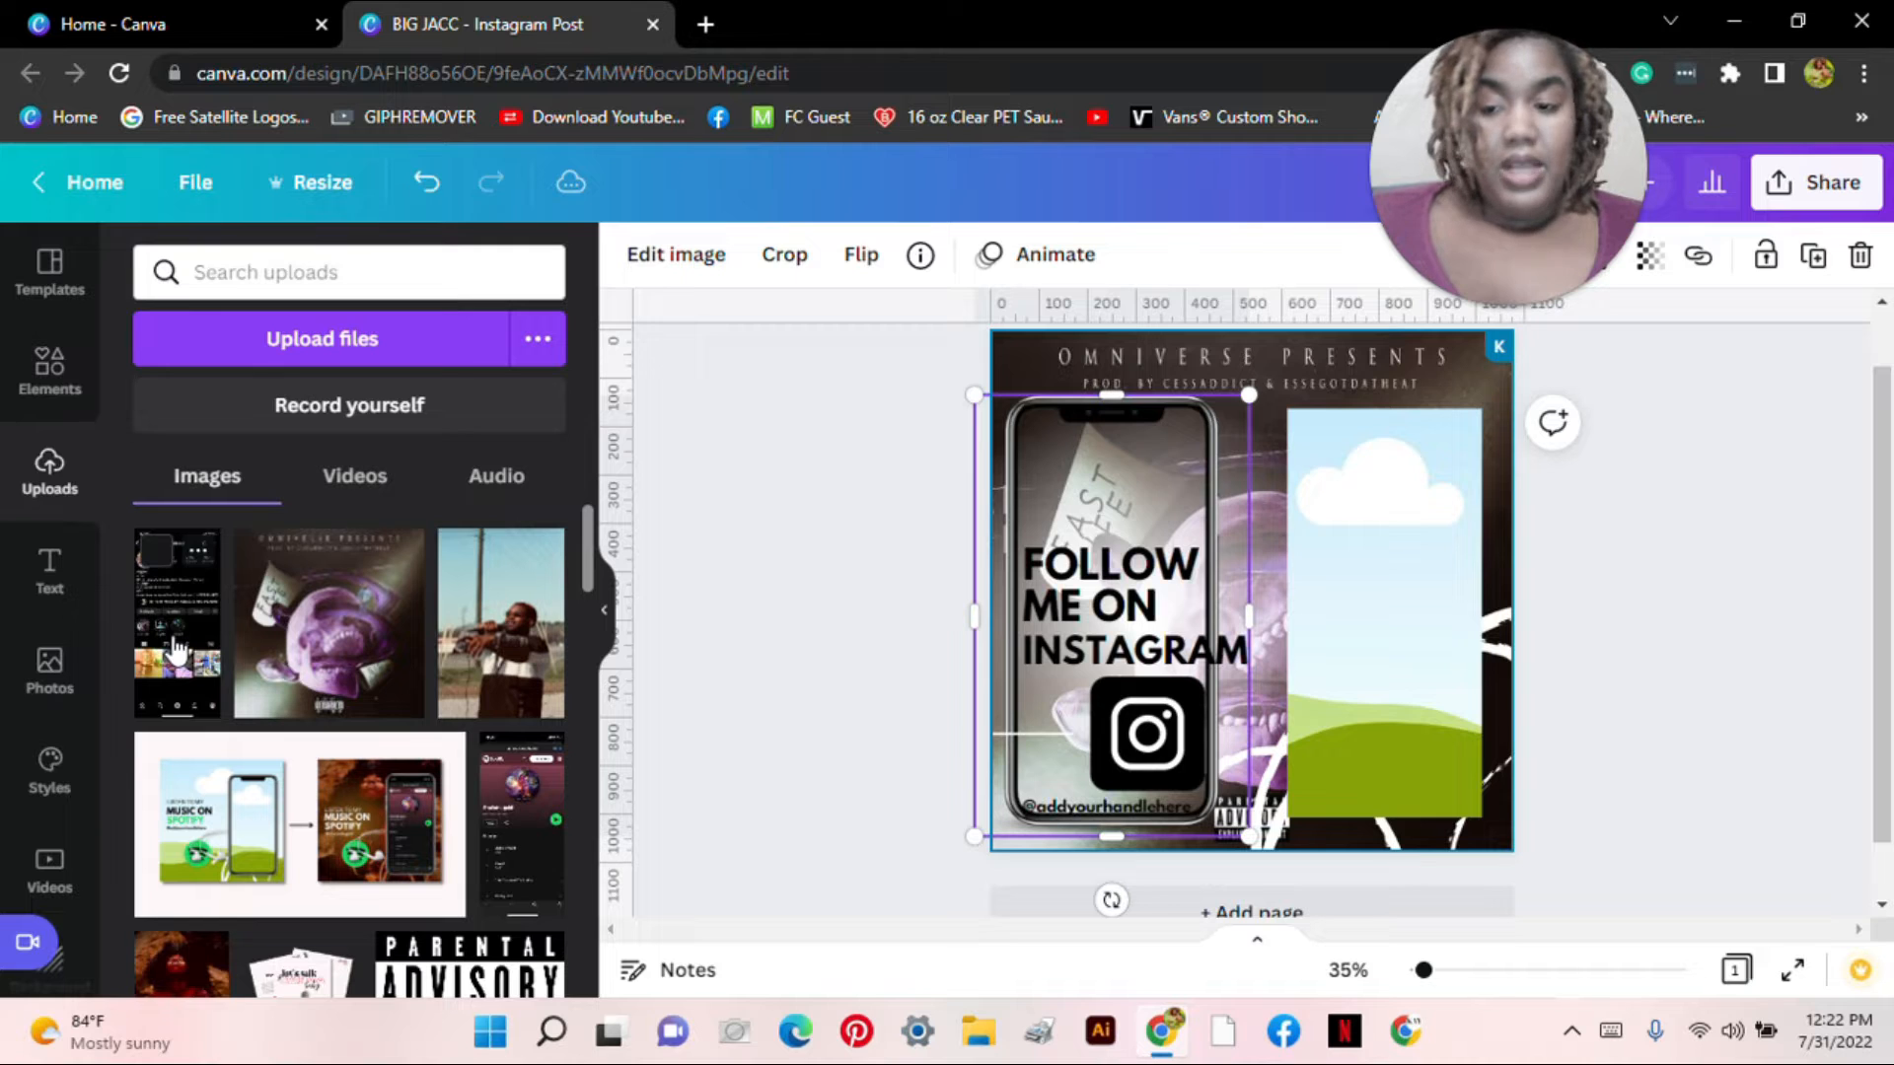
{"action": "left_click_drag", "start_coordinate": [176, 651], "coordinate": [1411, 535]}
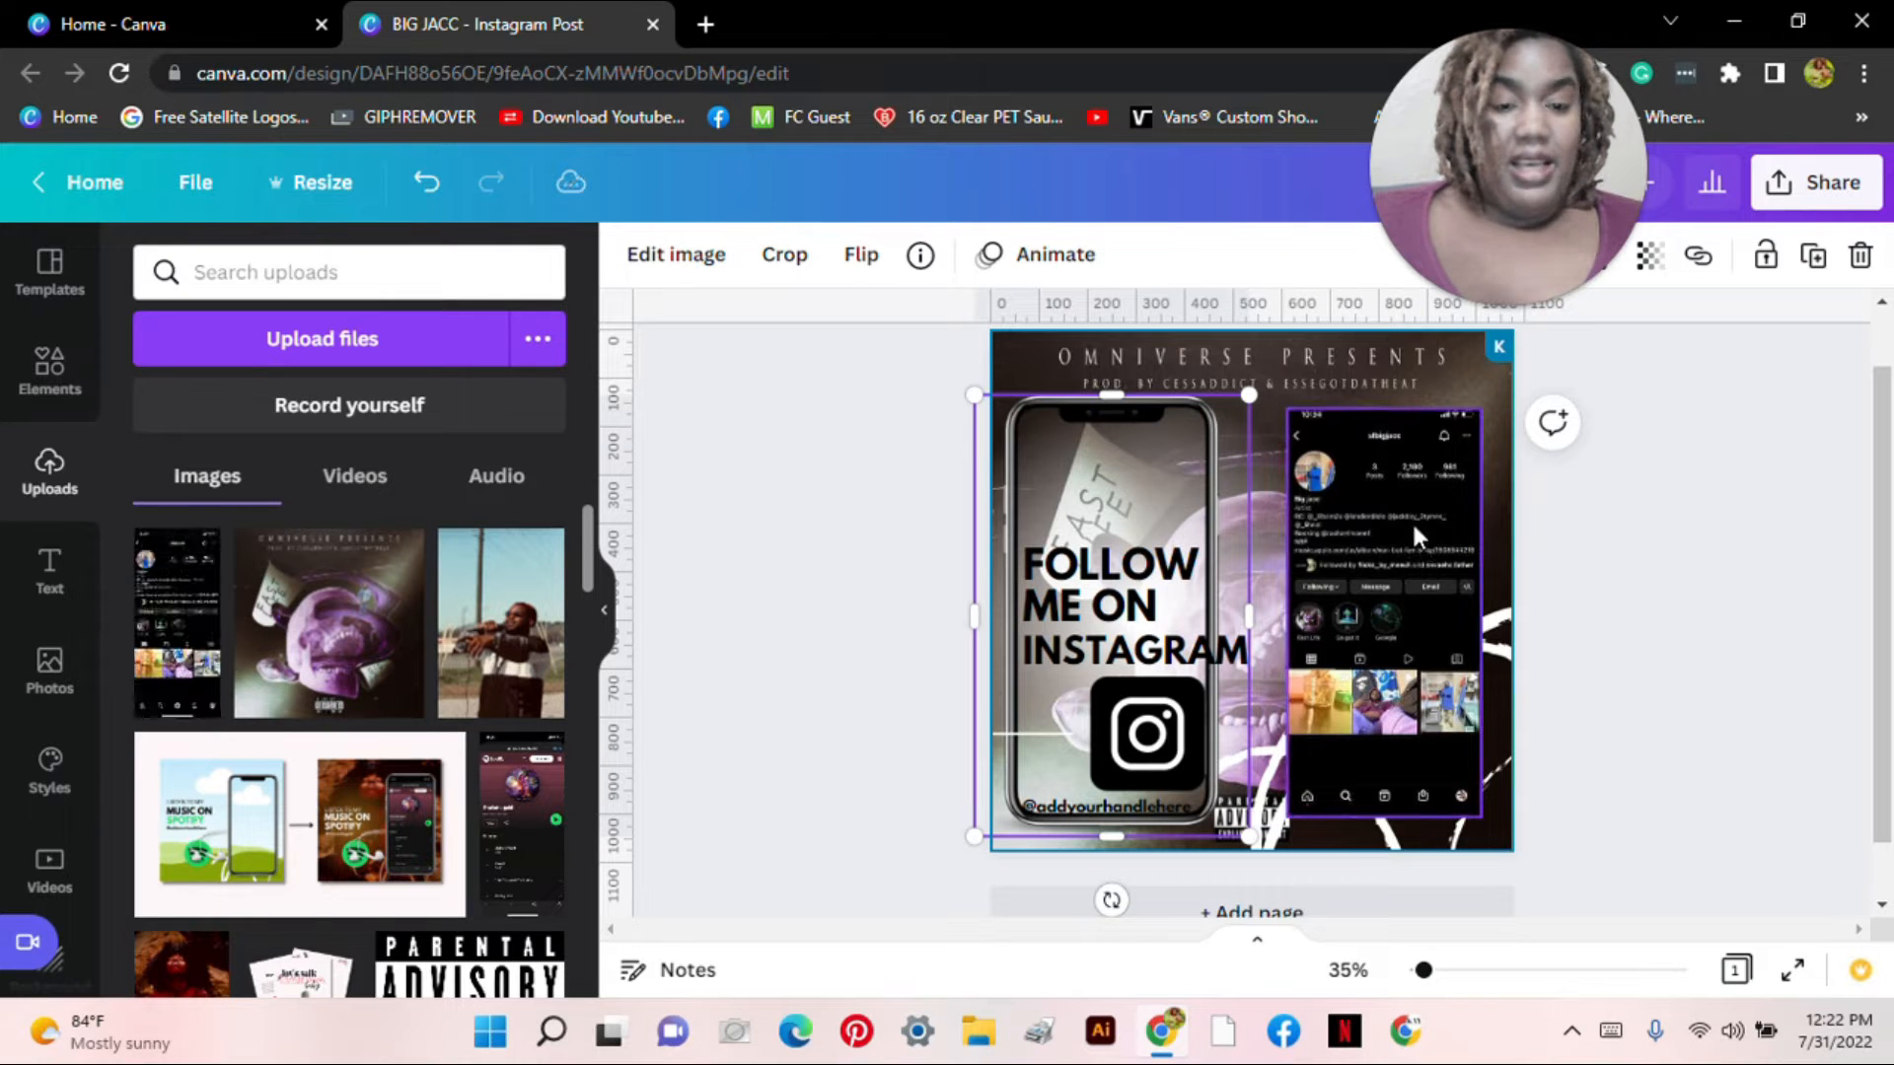
{"action": "left_click", "coordinate": [1471, 513]}
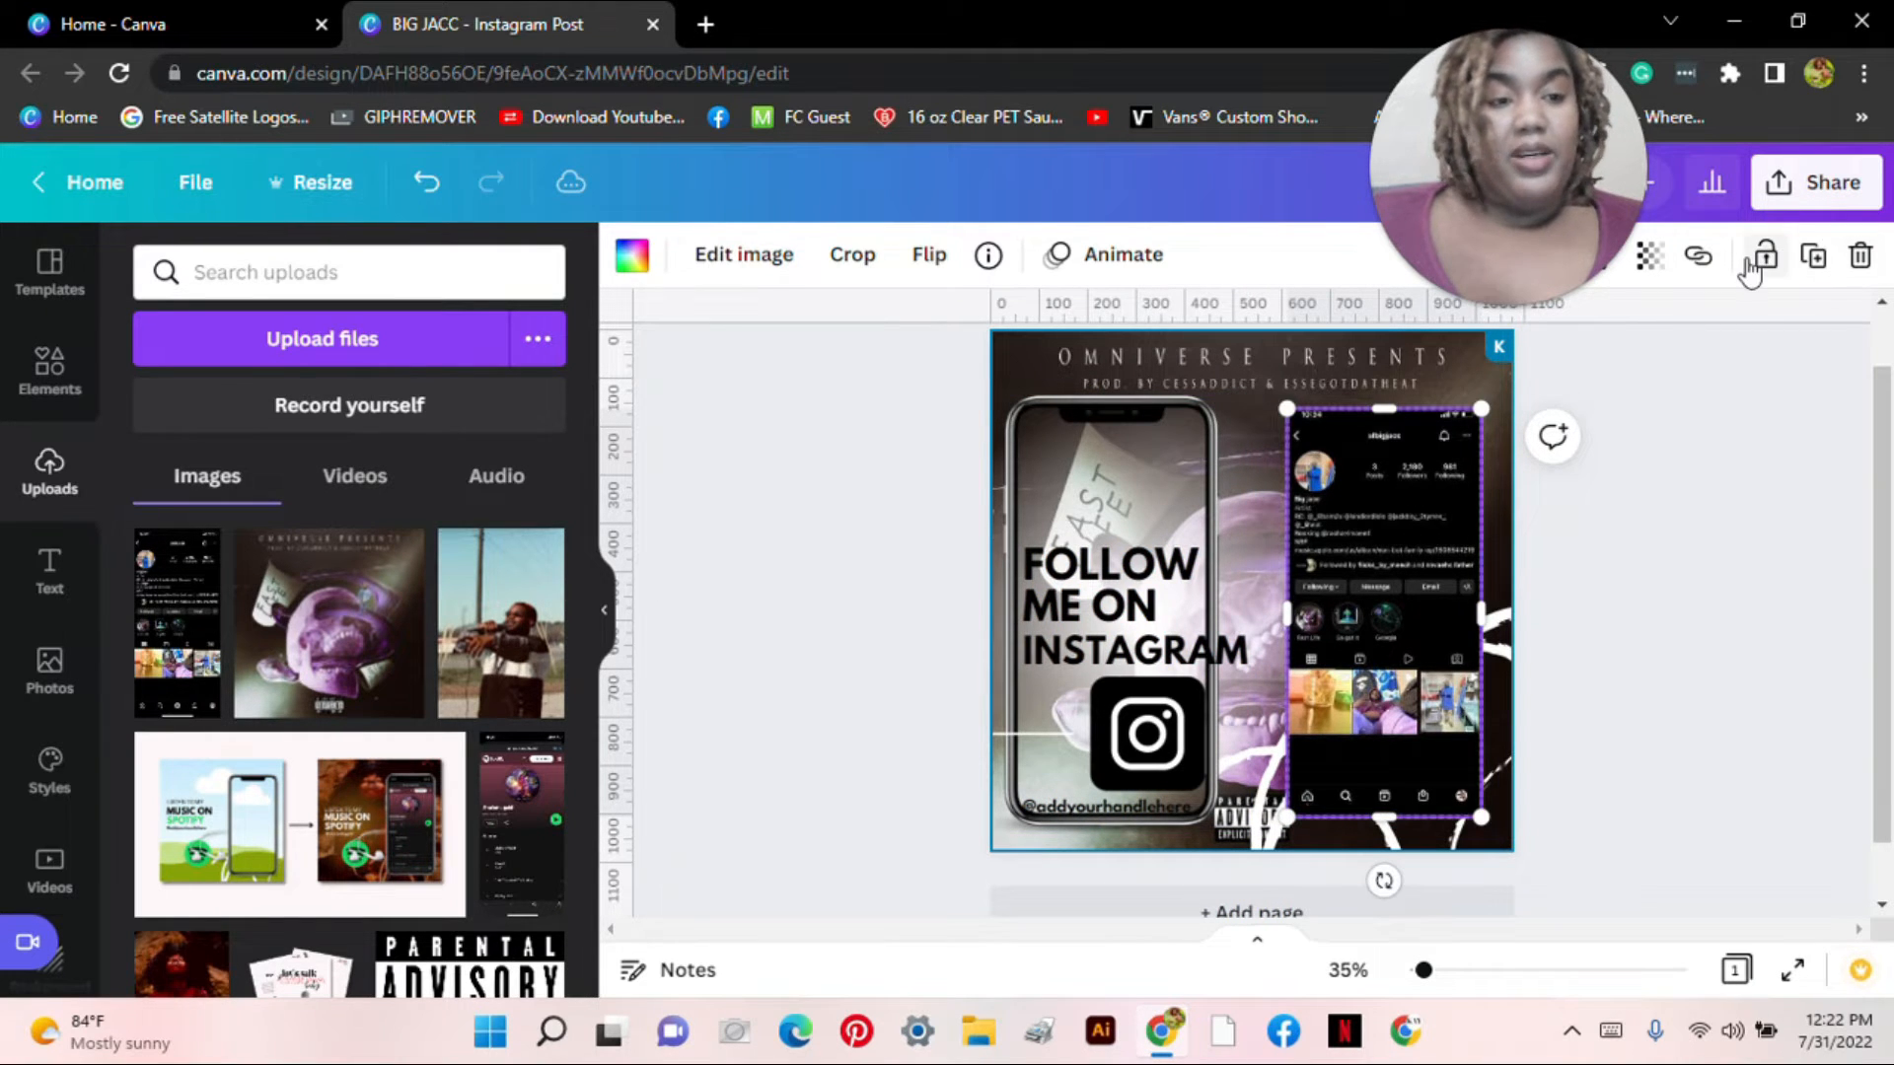
Step: Move the phone outline back over the screenshot and nudge it down into alignment
{"action": "left_click", "coordinate": [1069, 406]}
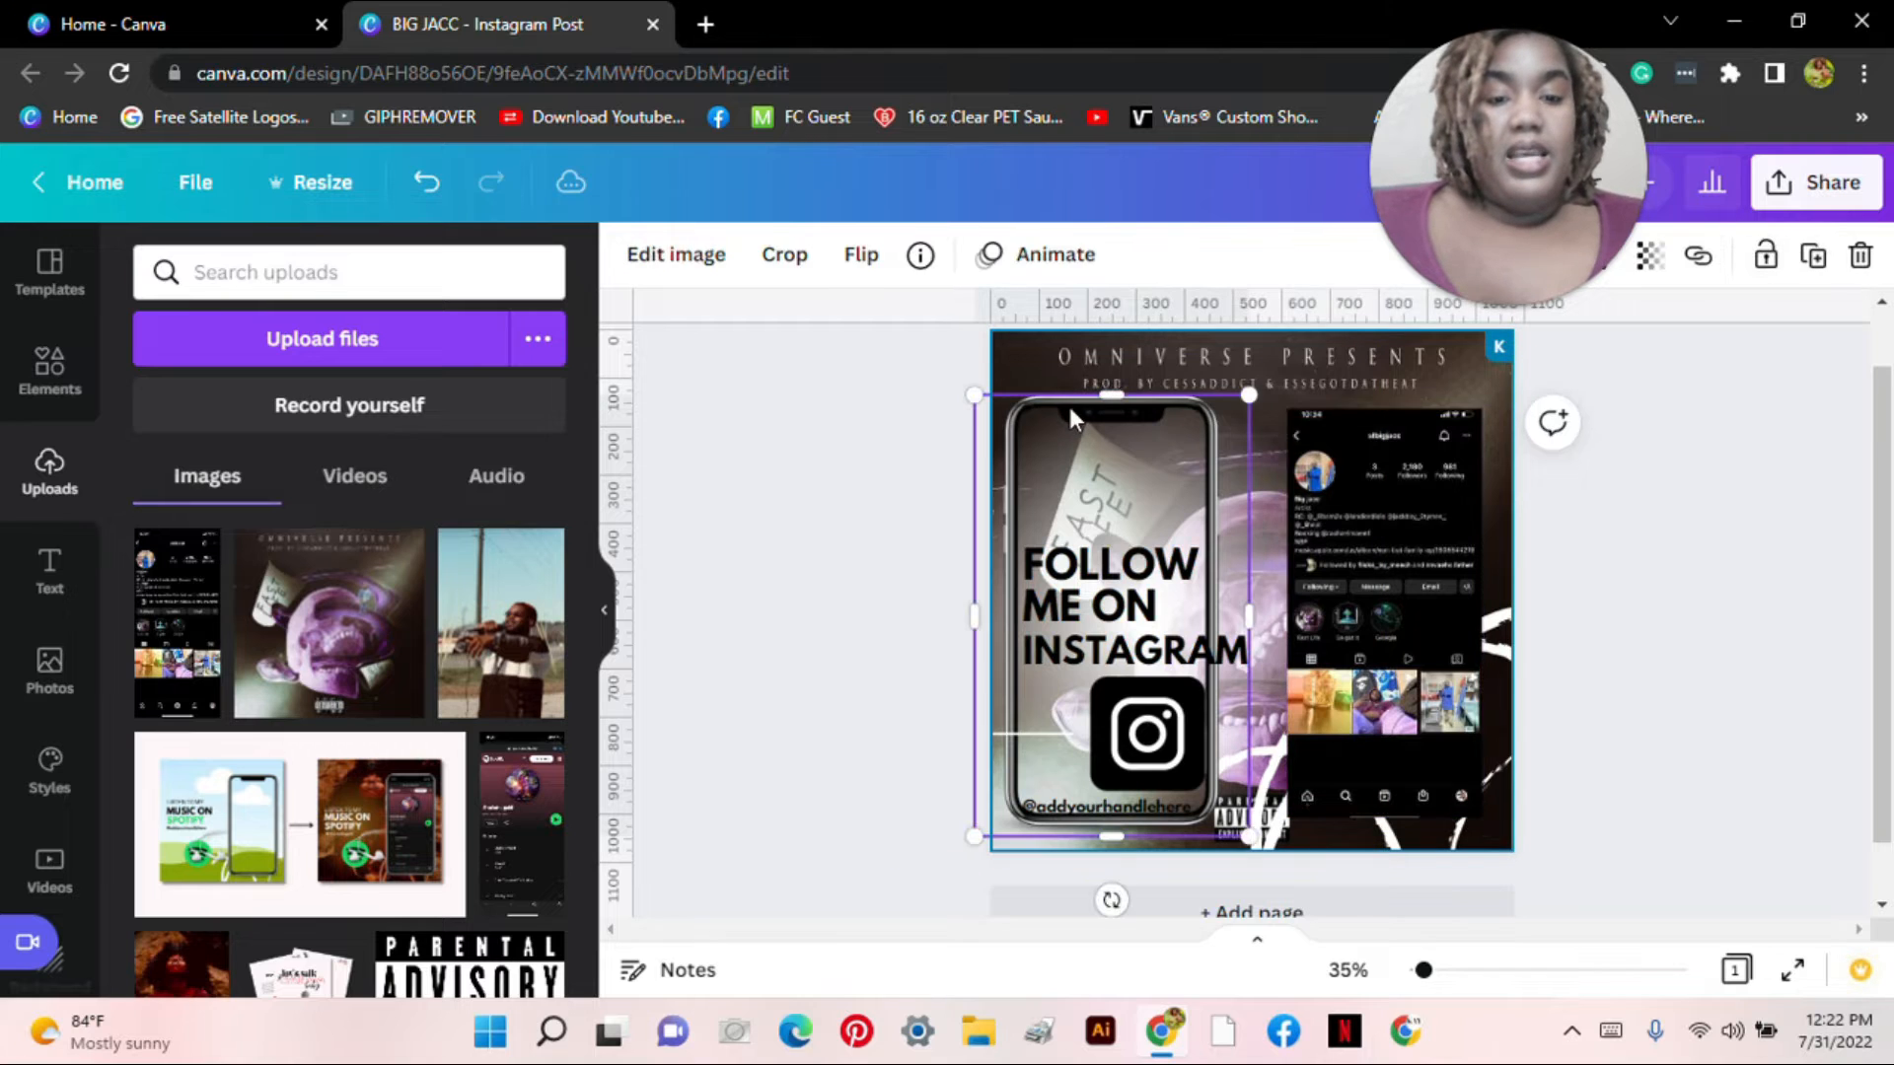
{"action": "left_click_drag", "start_coordinate": [1069, 406], "coordinate": [1339, 394]}
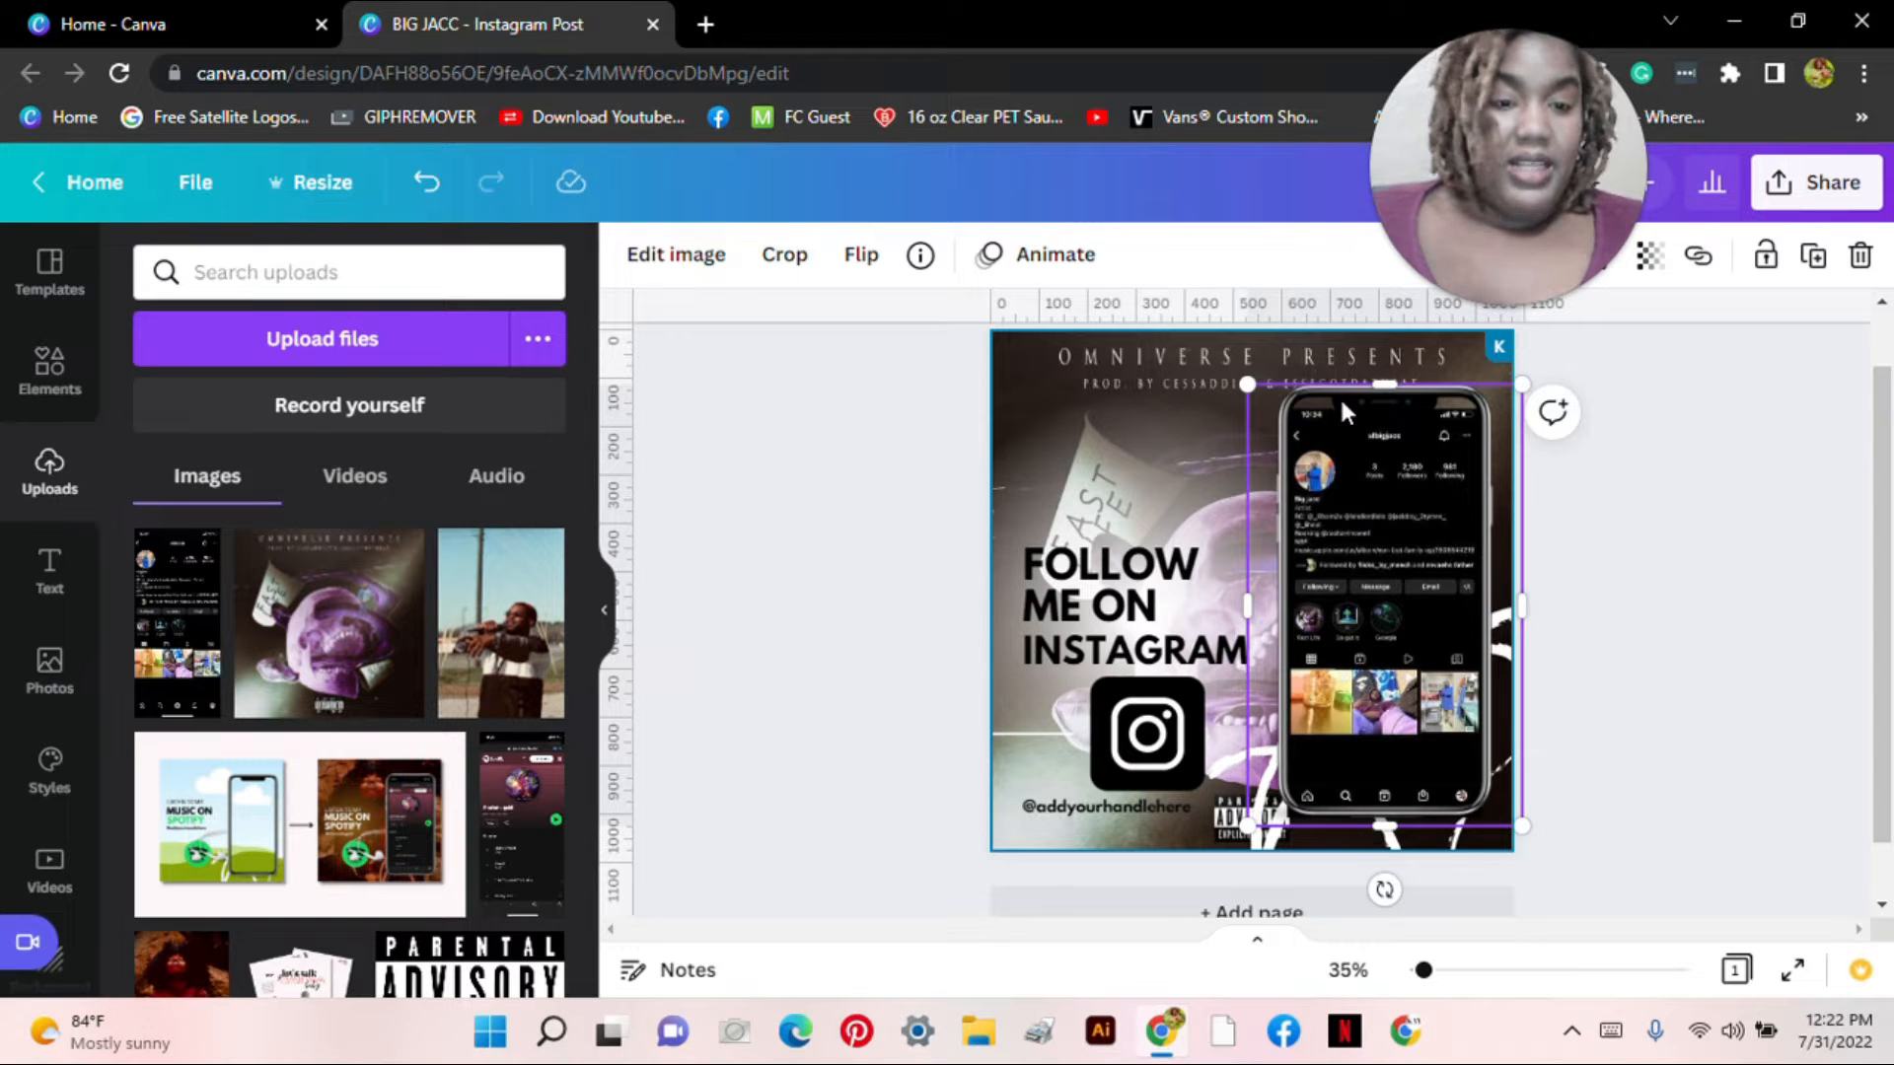
{"action": "key", "text": "Escape"}
{"action": "key", "text": "Down"}
{"action": "key", "text": "Down"}
{"action": "key", "text": "Down"}
{"action": "key", "text": "Down"}
{"action": "key", "text": "Down"}
{"action": "key", "text": "Down"}
{"action": "key", "text": "Down"}
{"action": "key", "text": "Down"}
{"action": "key", "text": "Down"}
{"action": "key", "text": "Down"}
{"action": "key", "text": "Down"}
{"action": "key", "text": "Down"}
{"action": "key", "text": "Down"}
{"action": "key", "text": "Down"}
{"action": "key", "text": "Down"}
{"action": "key", "text": "Down"}
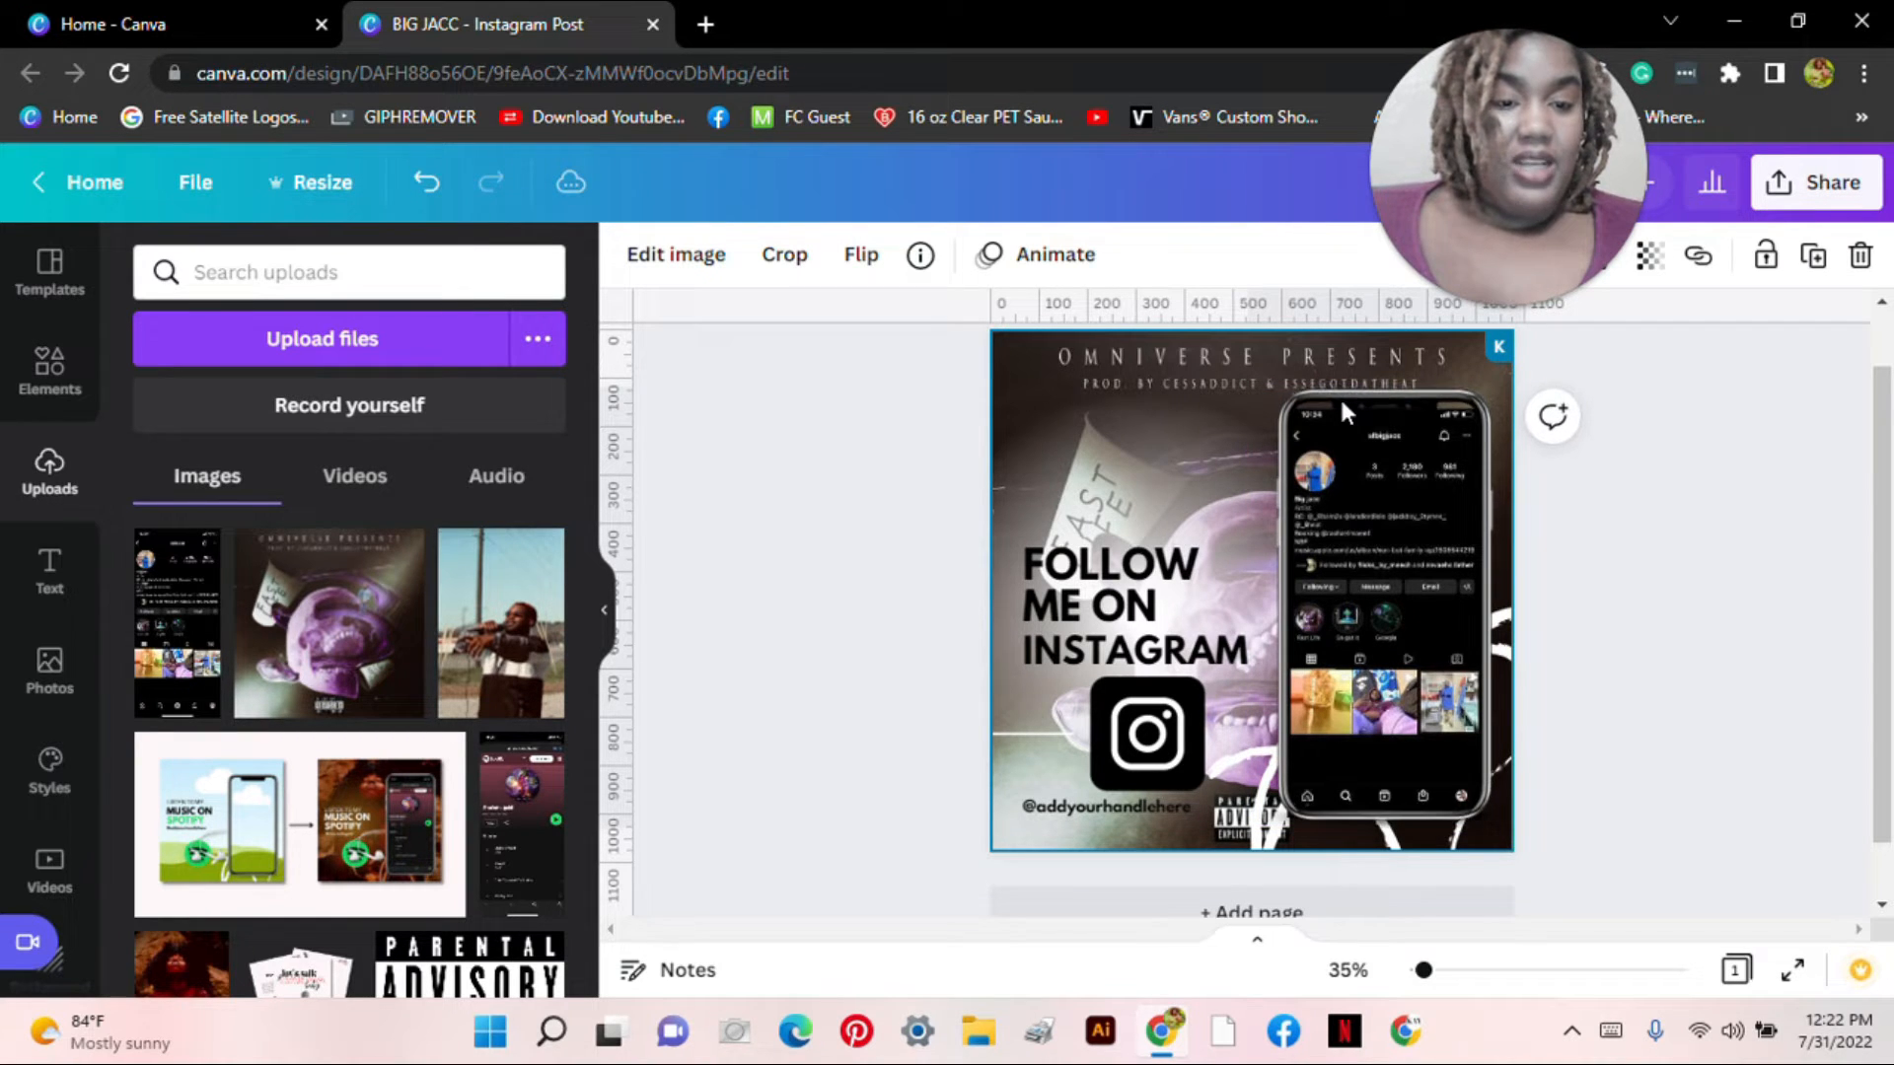
{"action": "key", "text": "Down"}
{"action": "key", "text": "Down"}
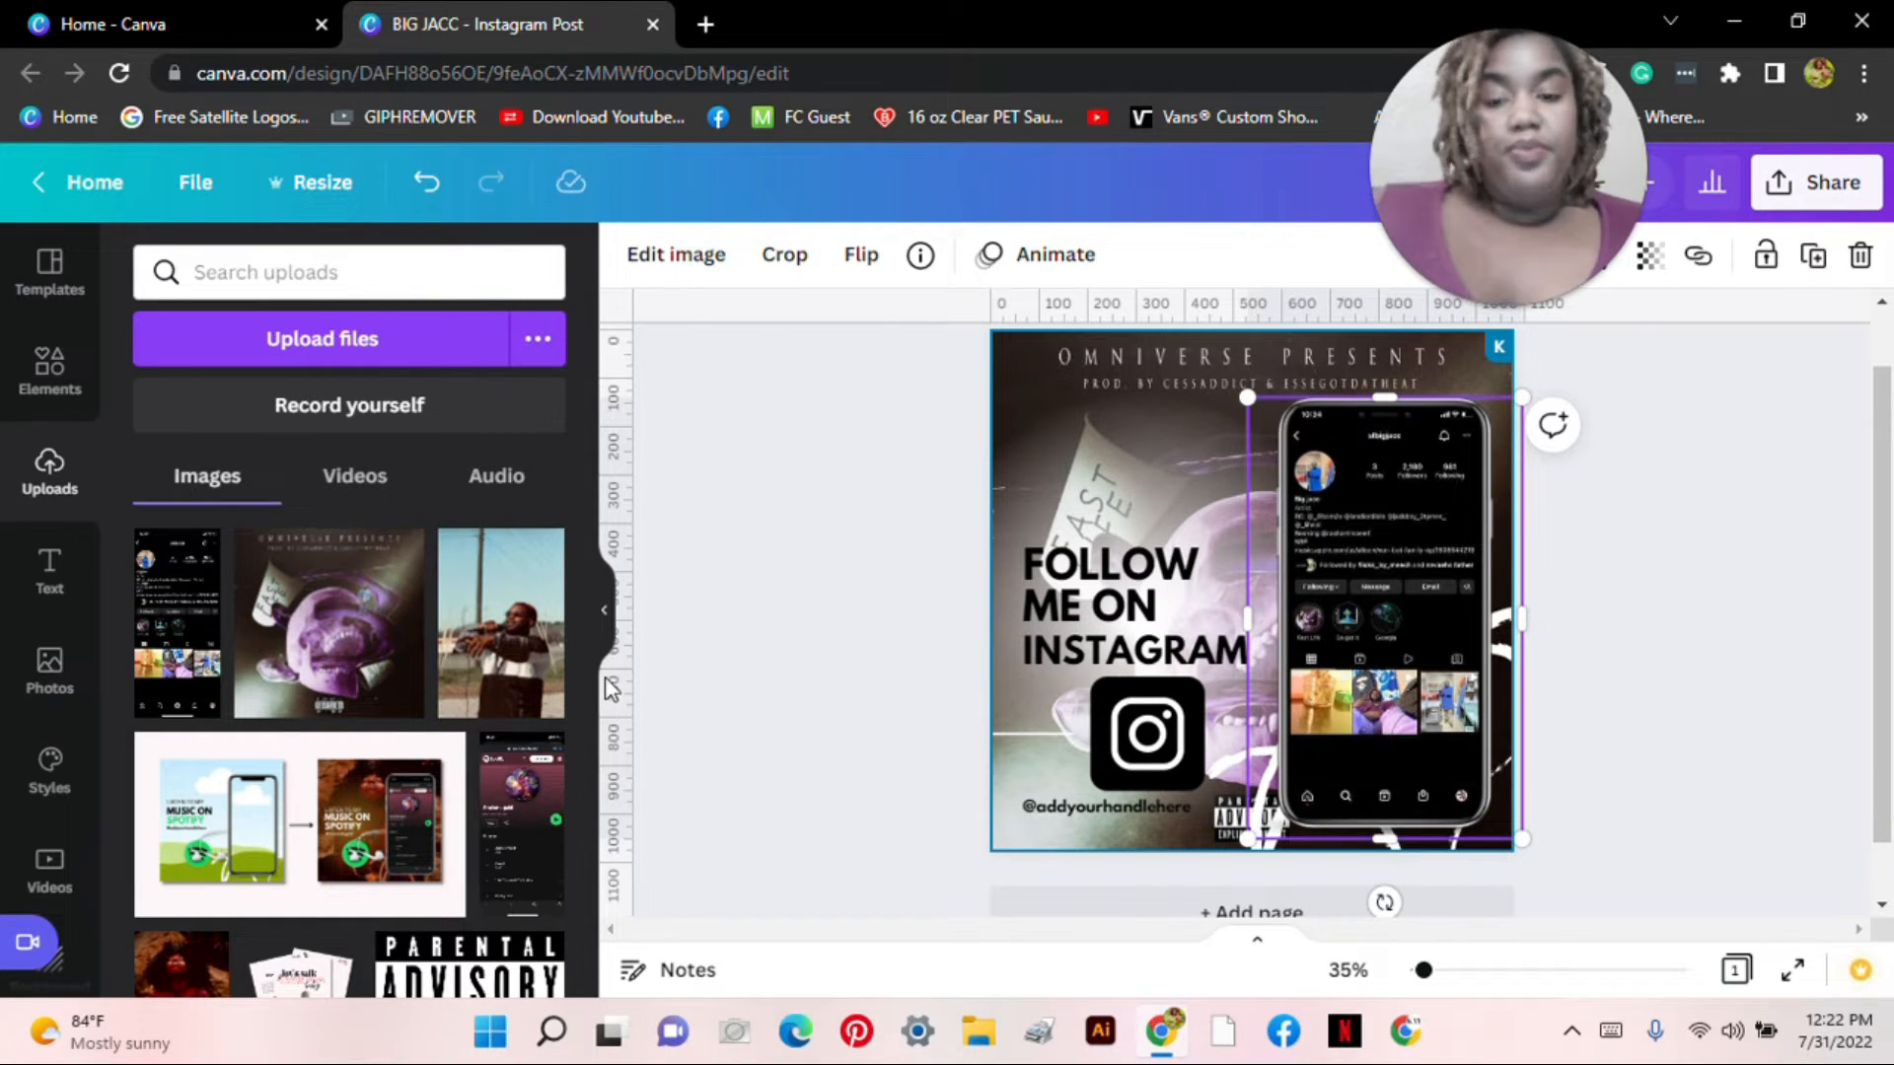
{"action": "left_click", "coordinate": [674, 636]}
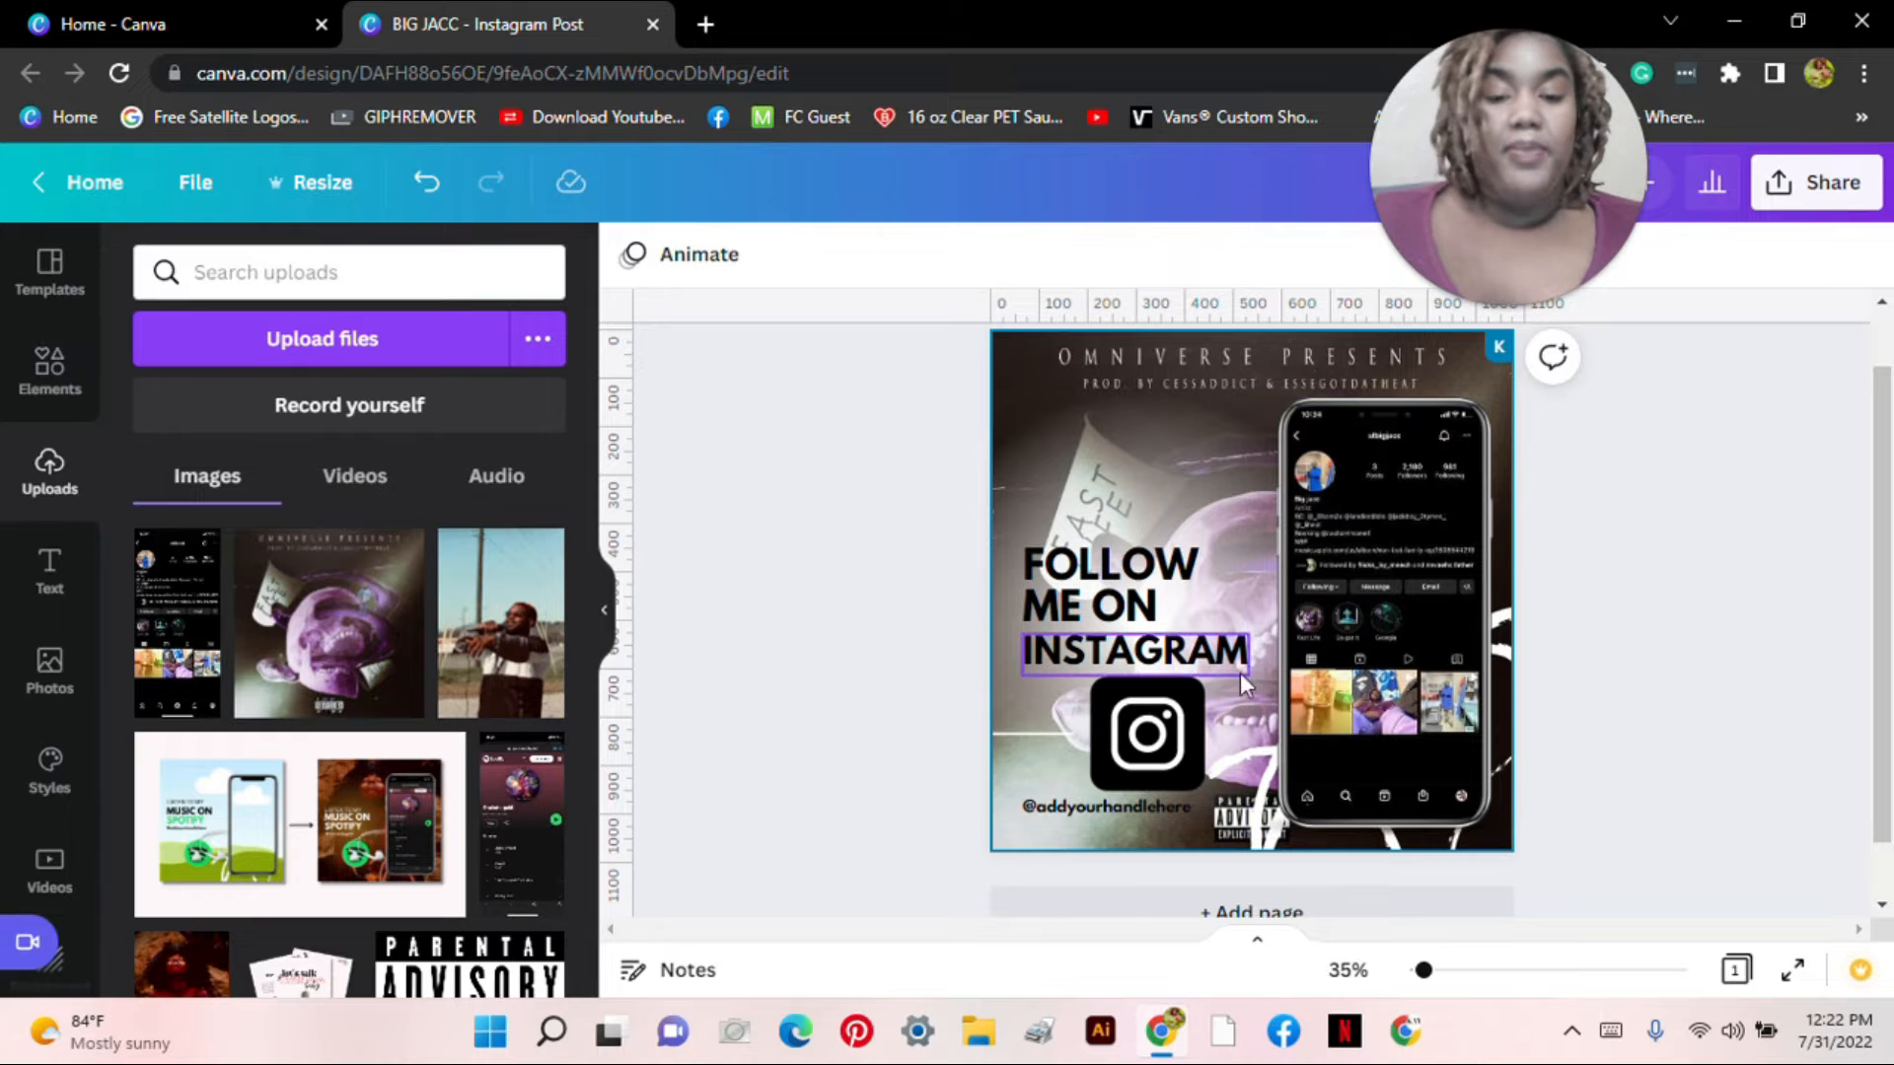
{"action": "left_click", "coordinate": [1139, 651]}
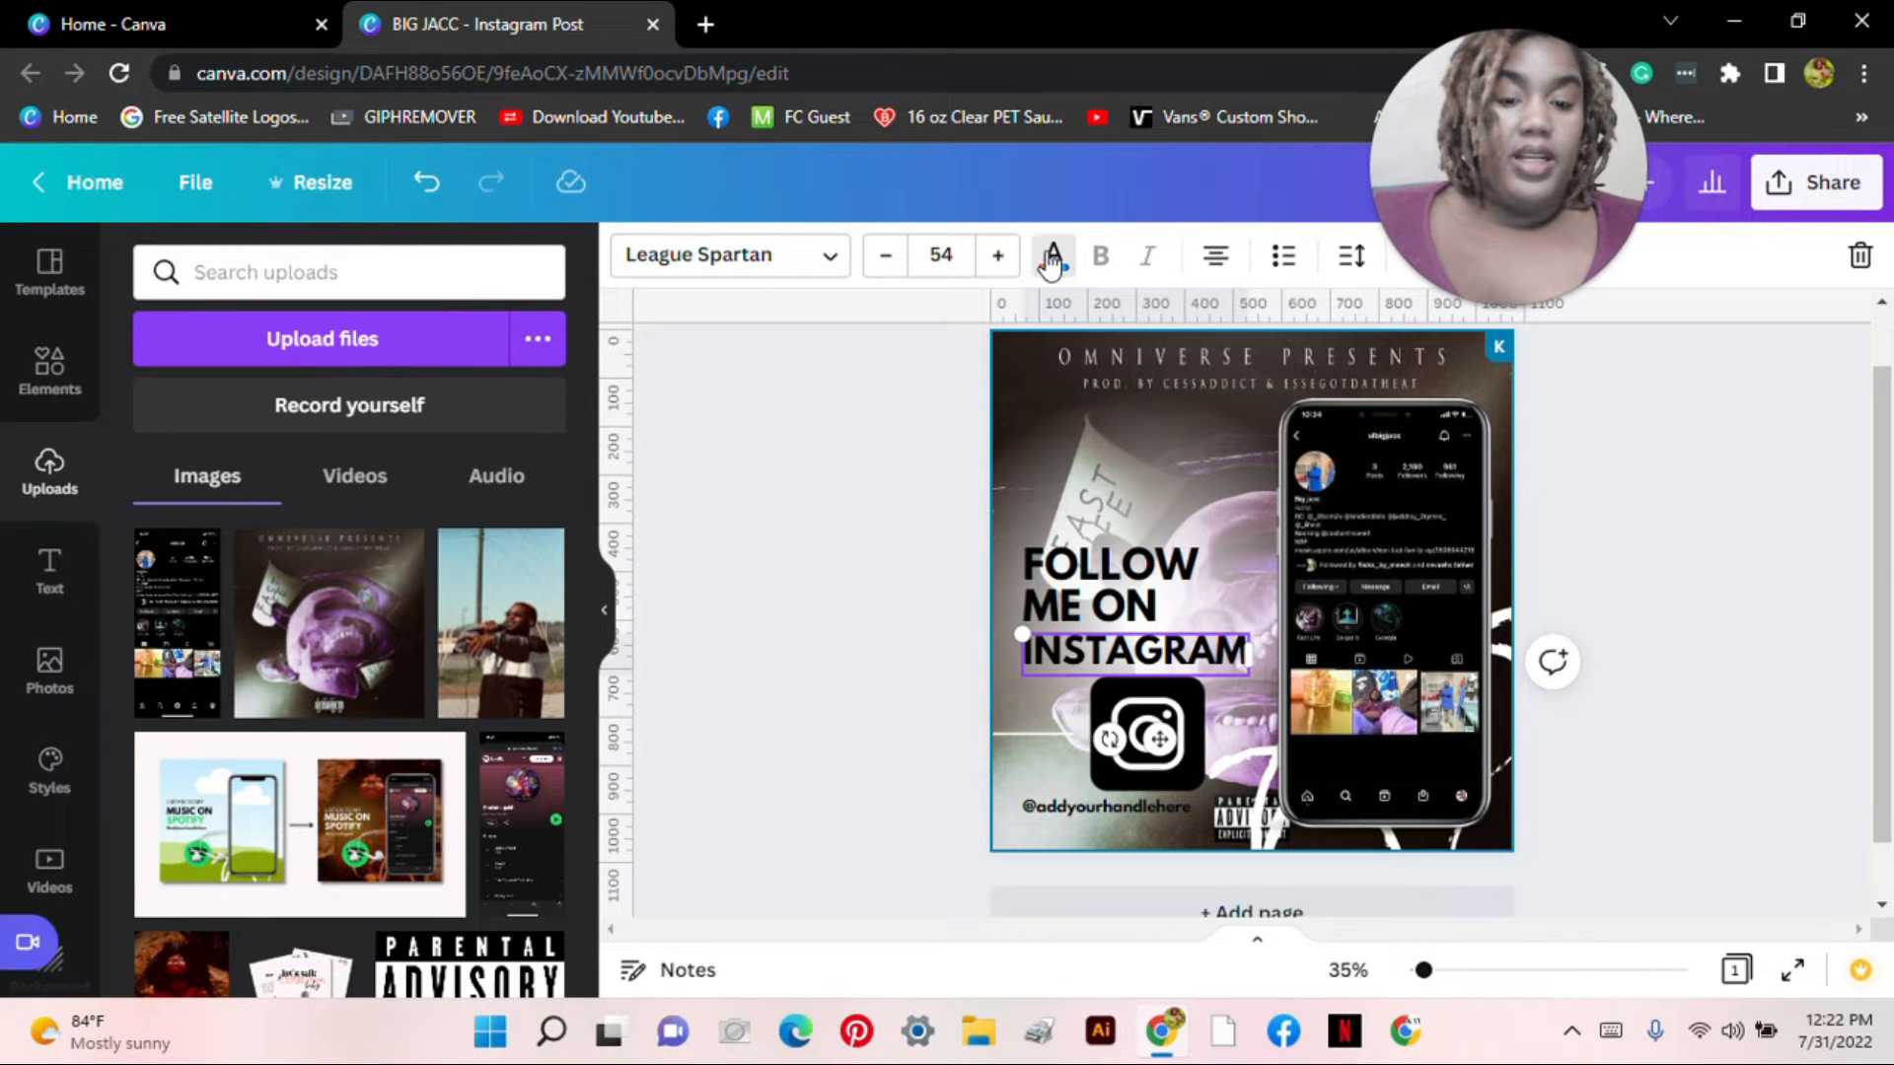
{"action": "left_click", "coordinate": [1054, 255]}
{"action": "left_click", "coordinate": [236, 611]}
{"action": "left_click", "coordinate": [157, 598]}
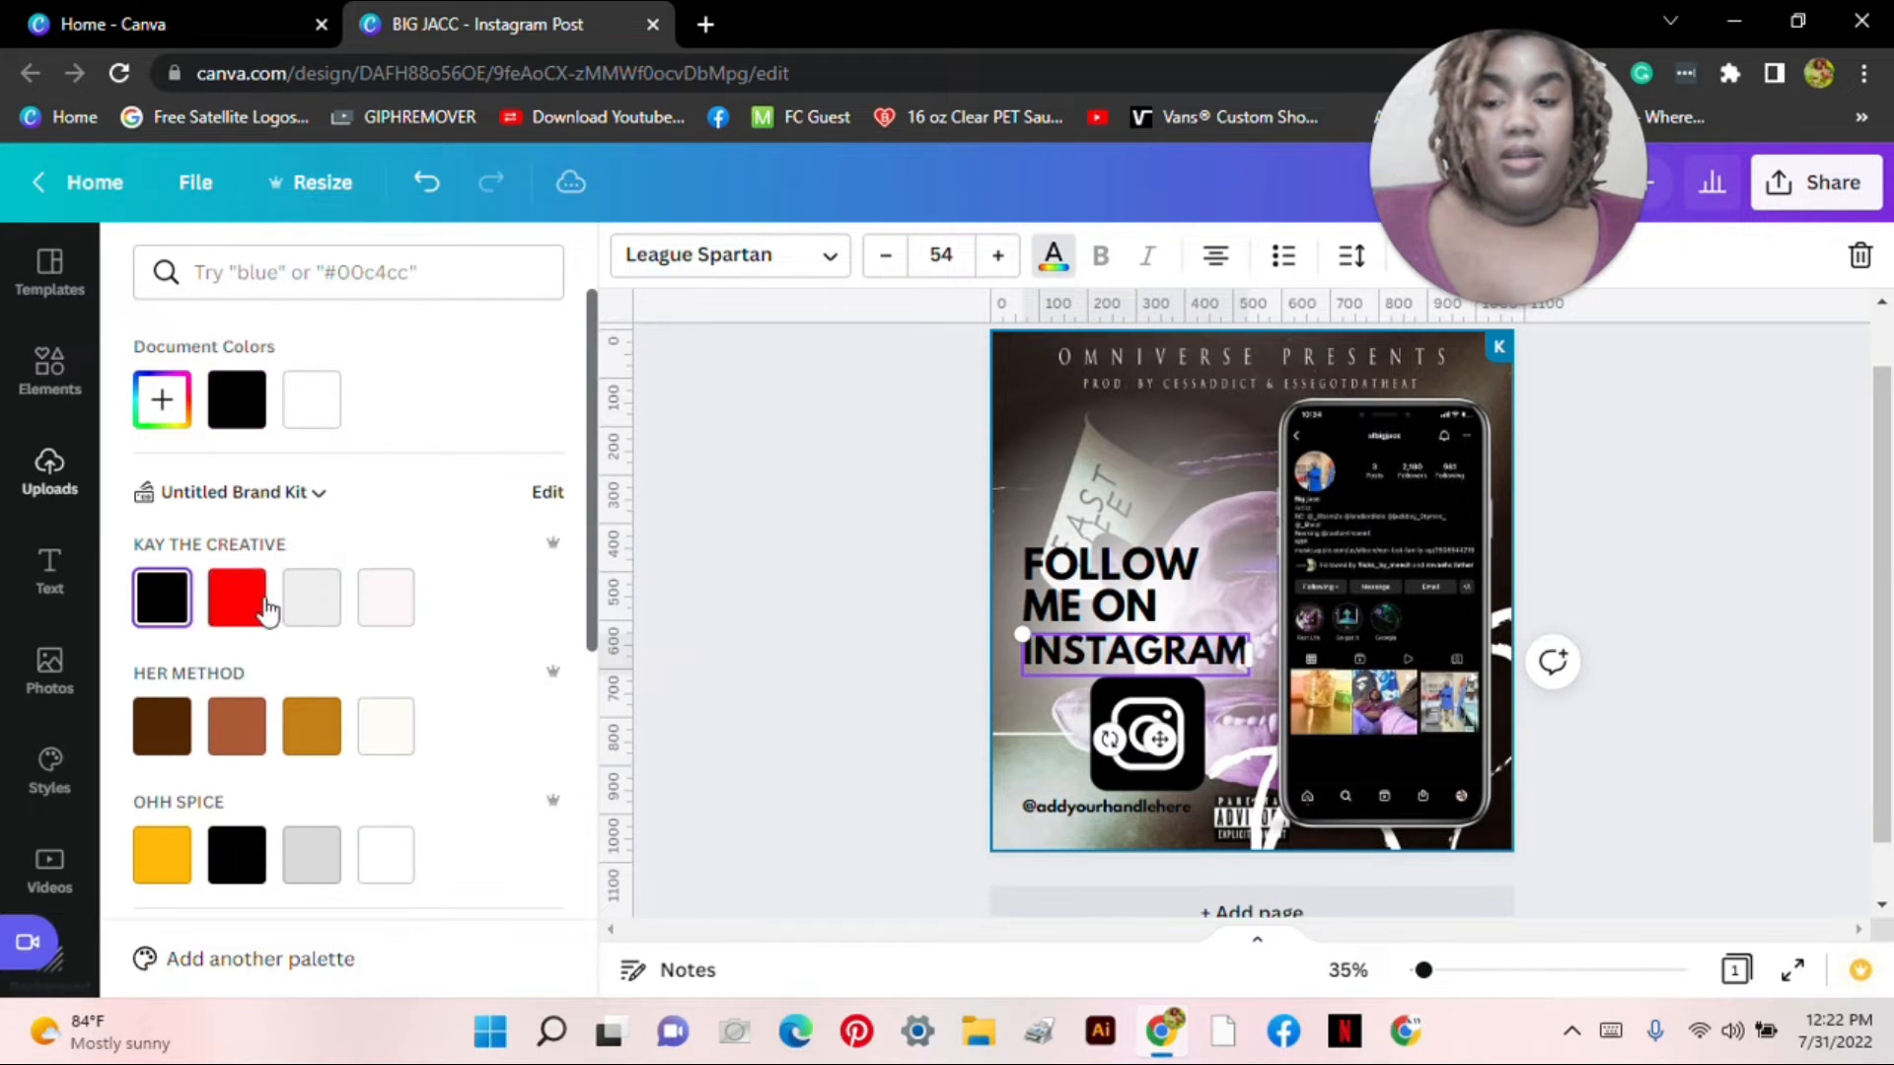
{"action": "left_click", "coordinate": [312, 599]}
{"action": "left_click", "coordinate": [383, 604]}
{"action": "left_click", "coordinate": [311, 726]}
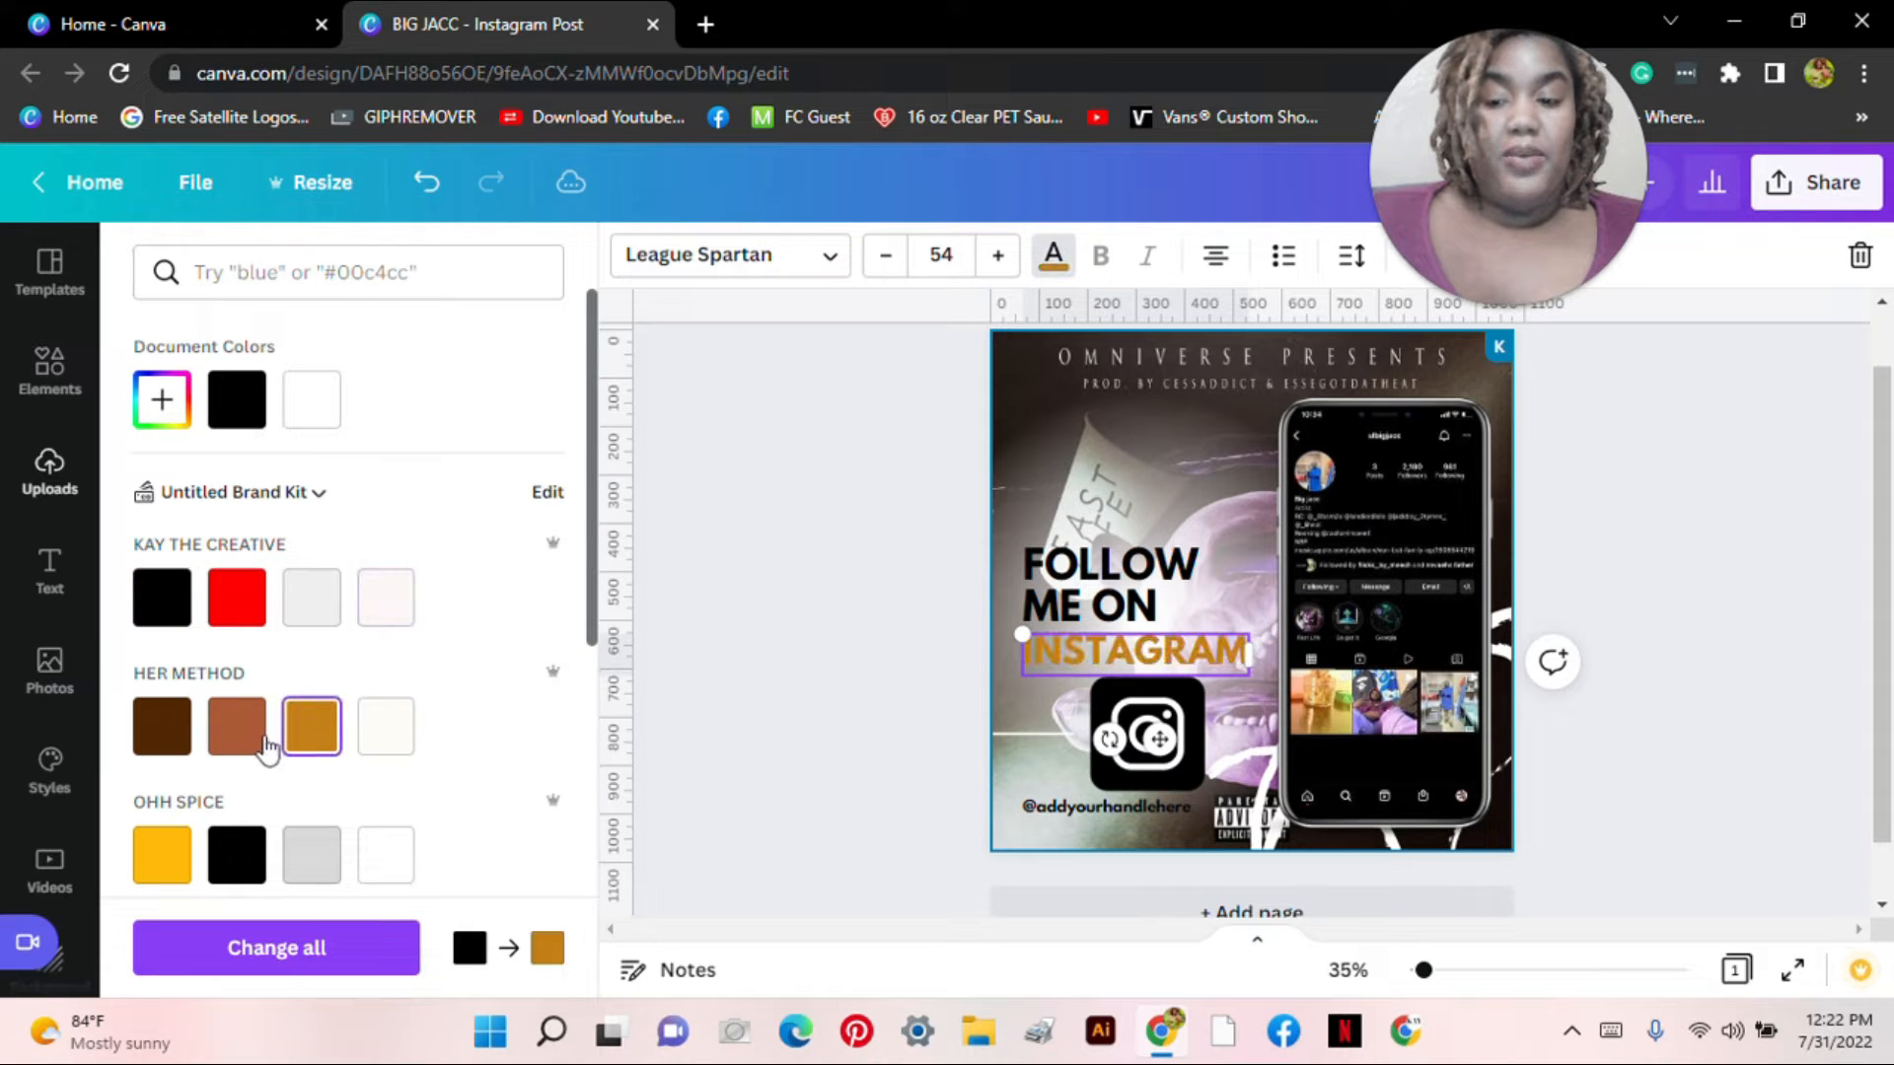
{"action": "left_click", "coordinate": [237, 726]}
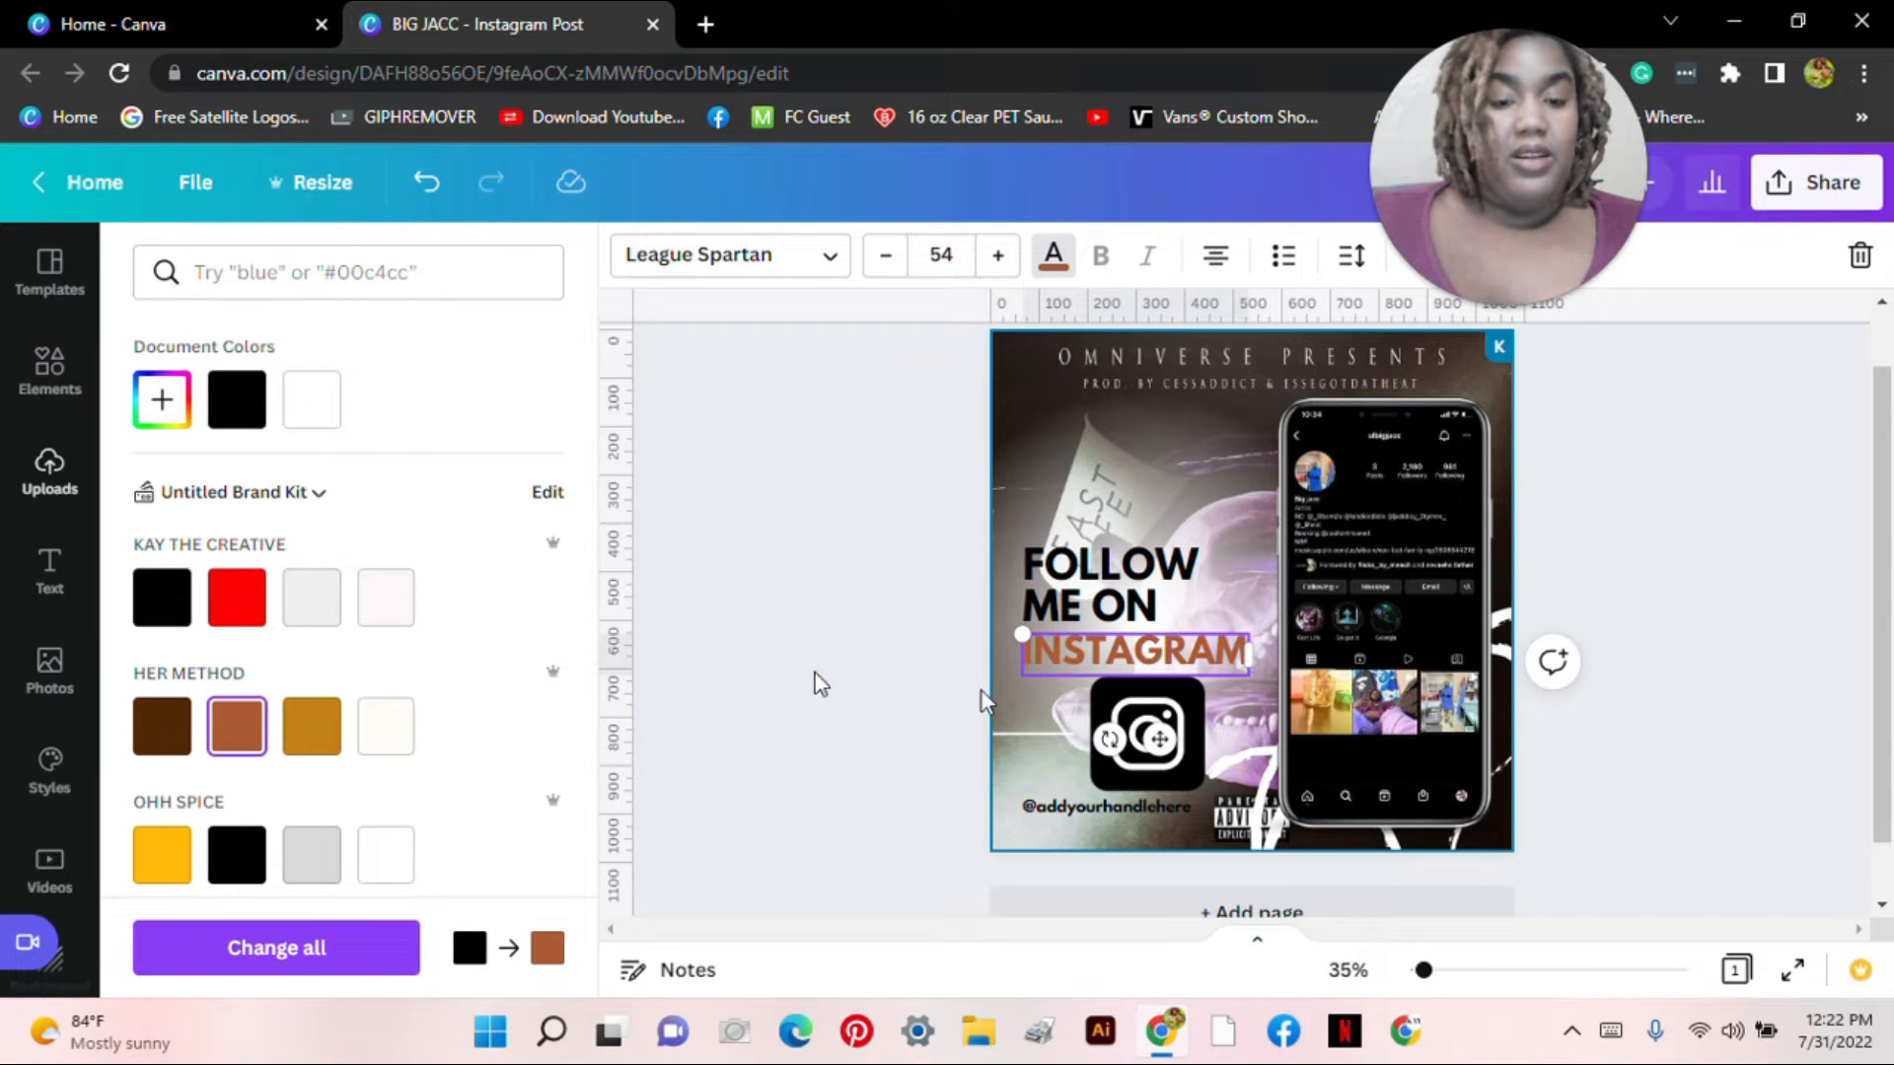
{"action": "left_click", "coordinate": [241, 406]}
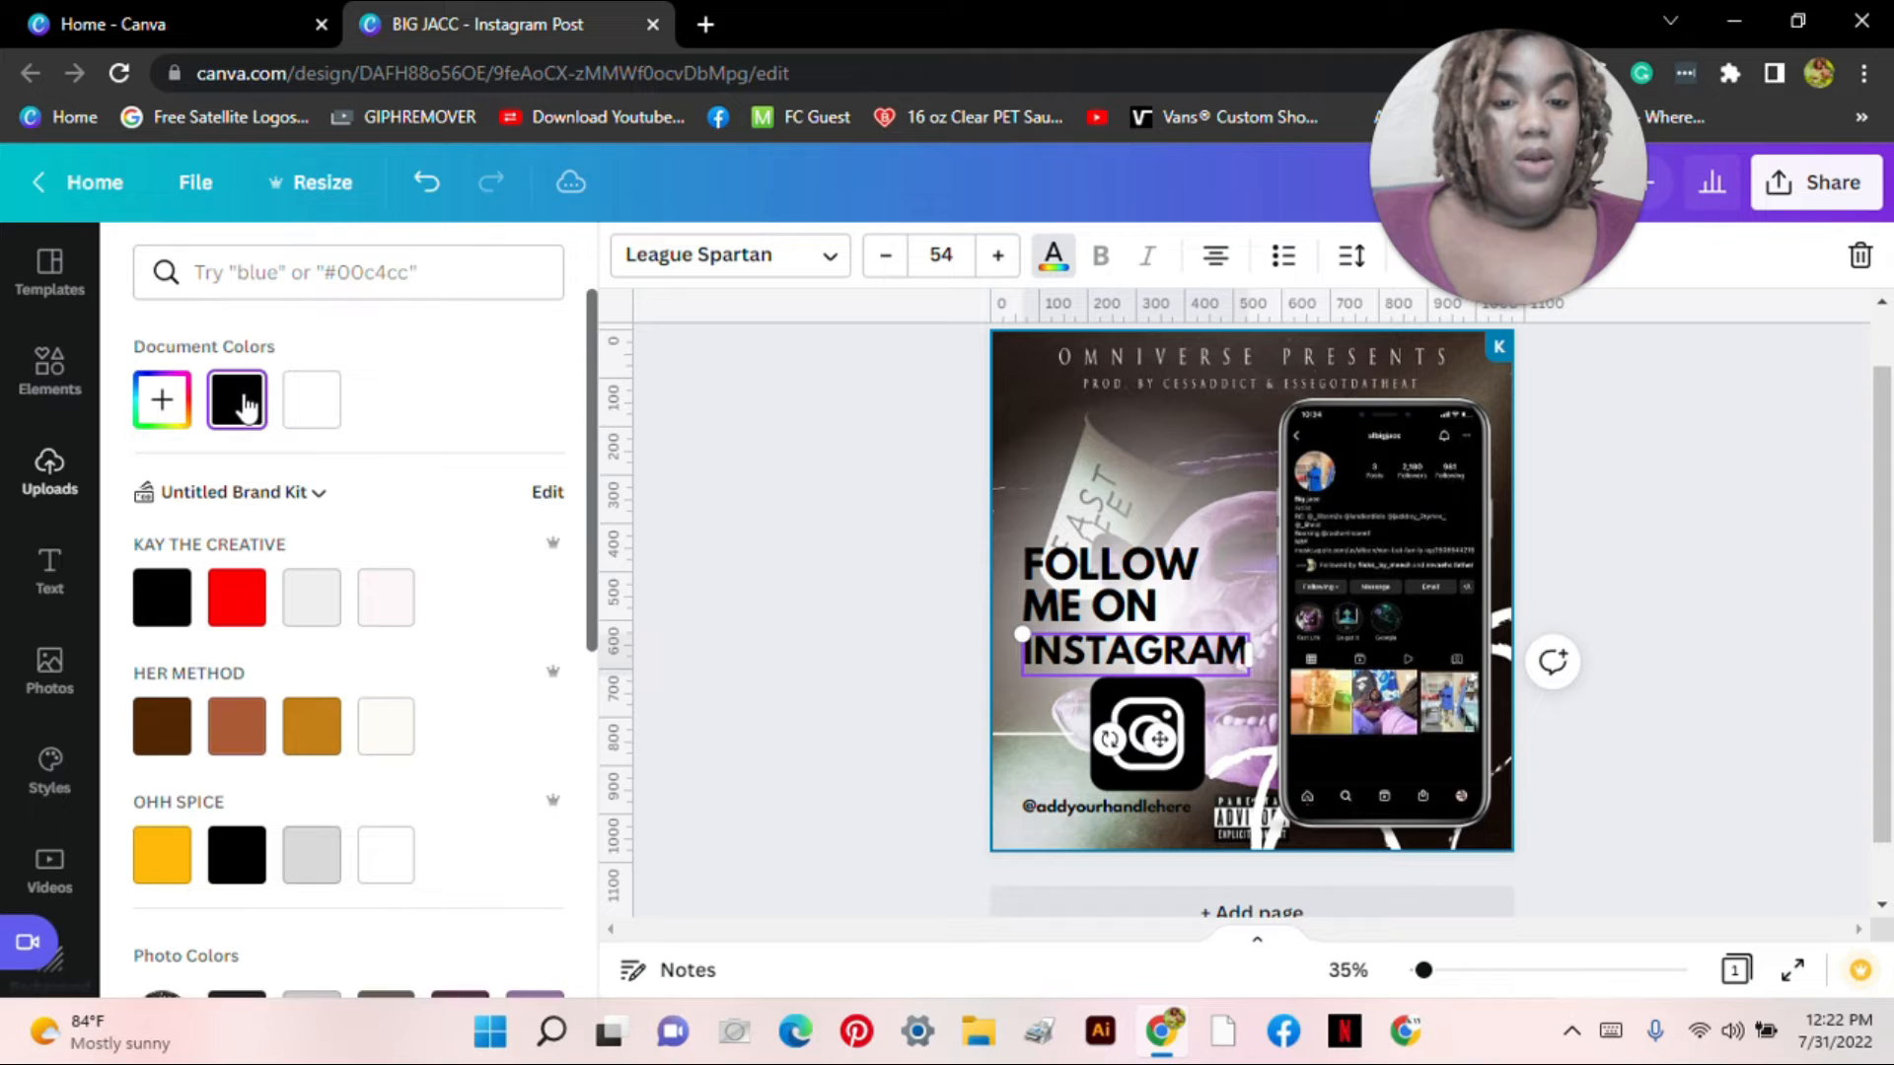
{"action": "left_click", "coordinate": [845, 489]}
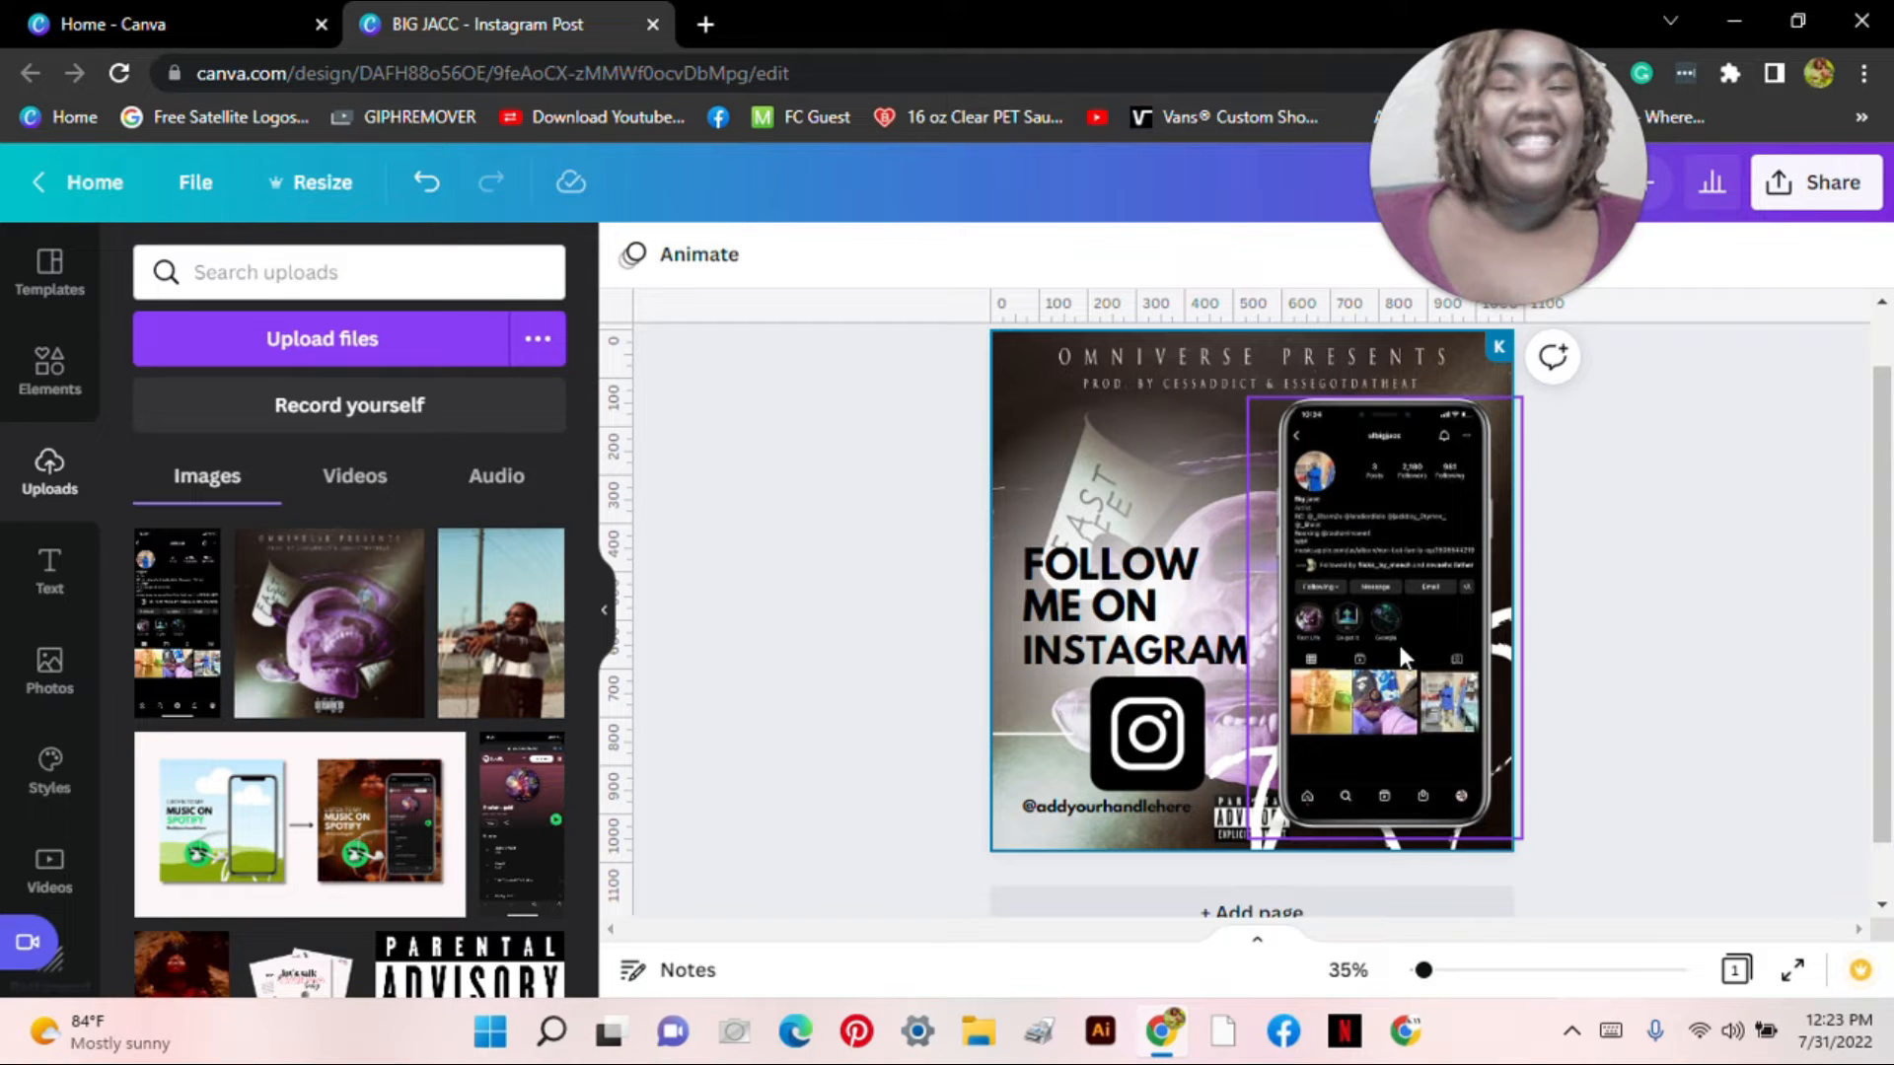
Step: Recolour the Instagram logo from black to deep purple #2A0060
{"action": "left_click", "coordinate": [1194, 727]}
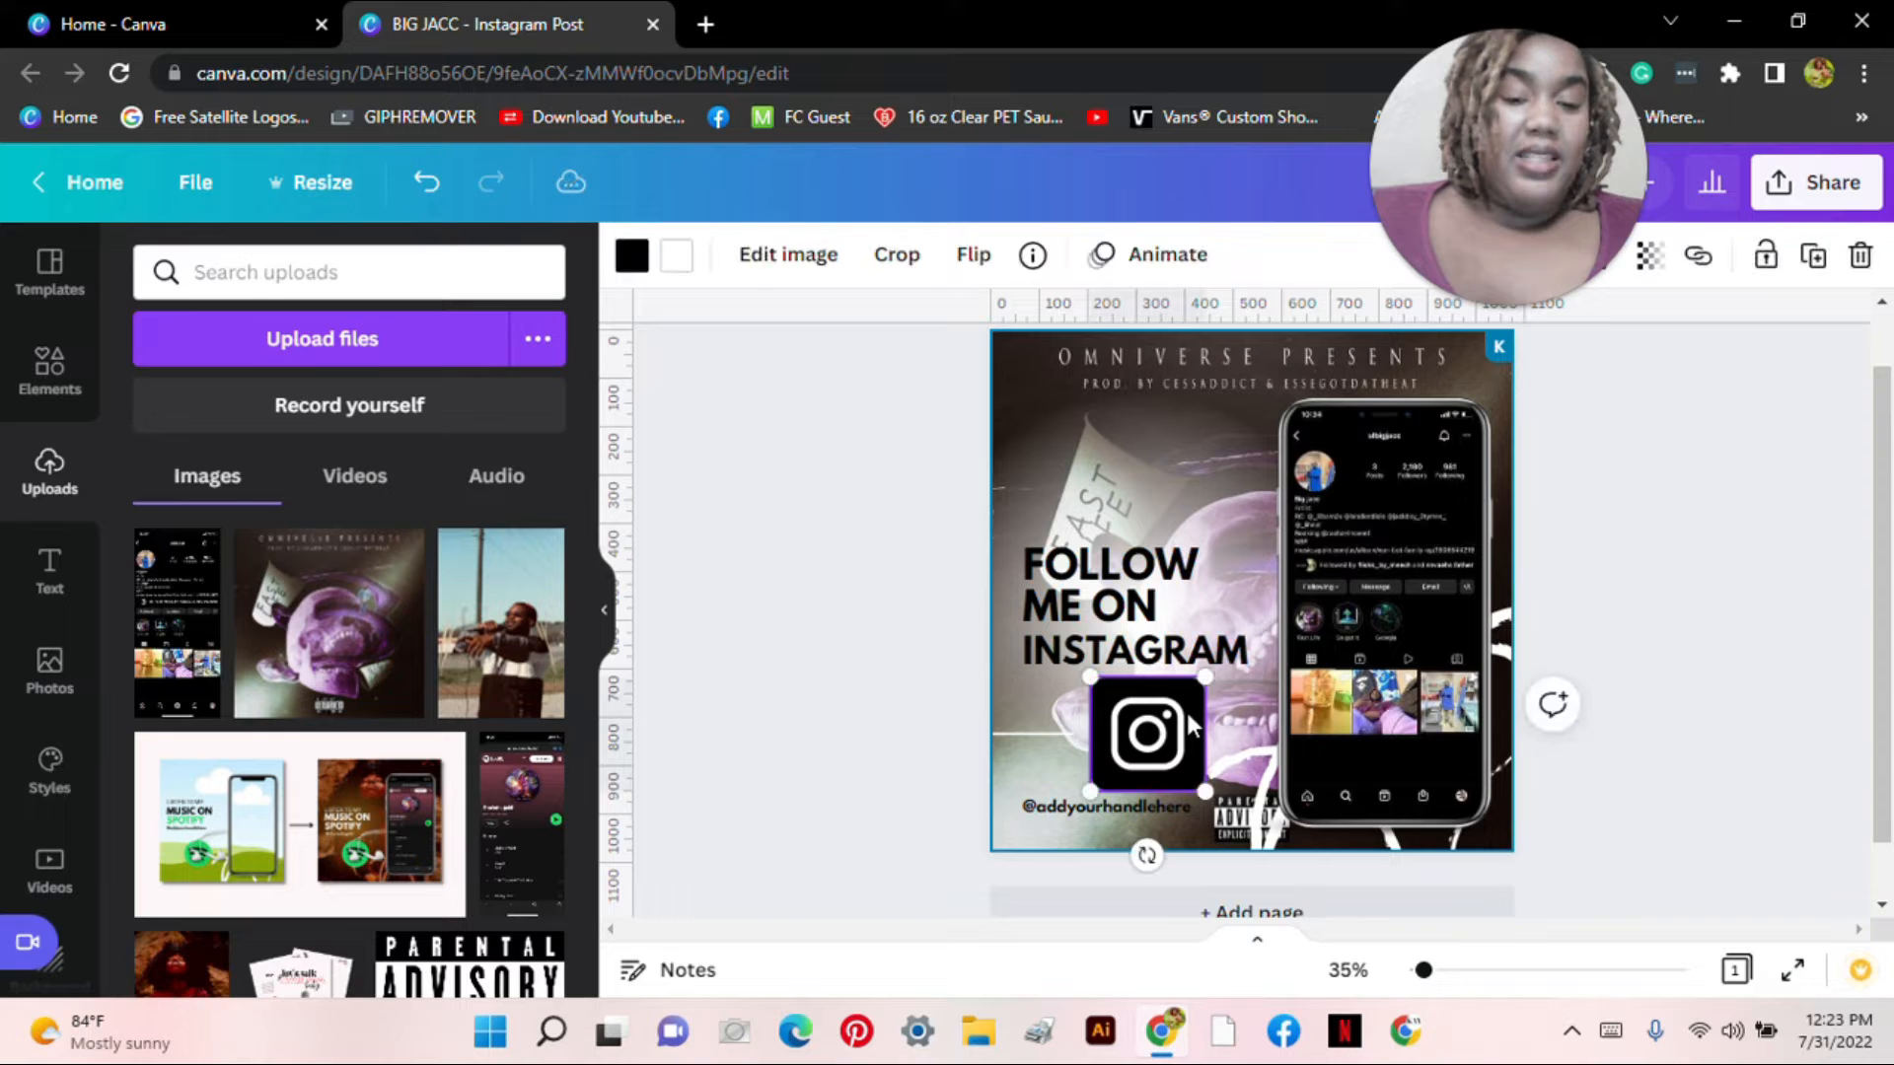
{"action": "left_click", "coordinate": [631, 255]}
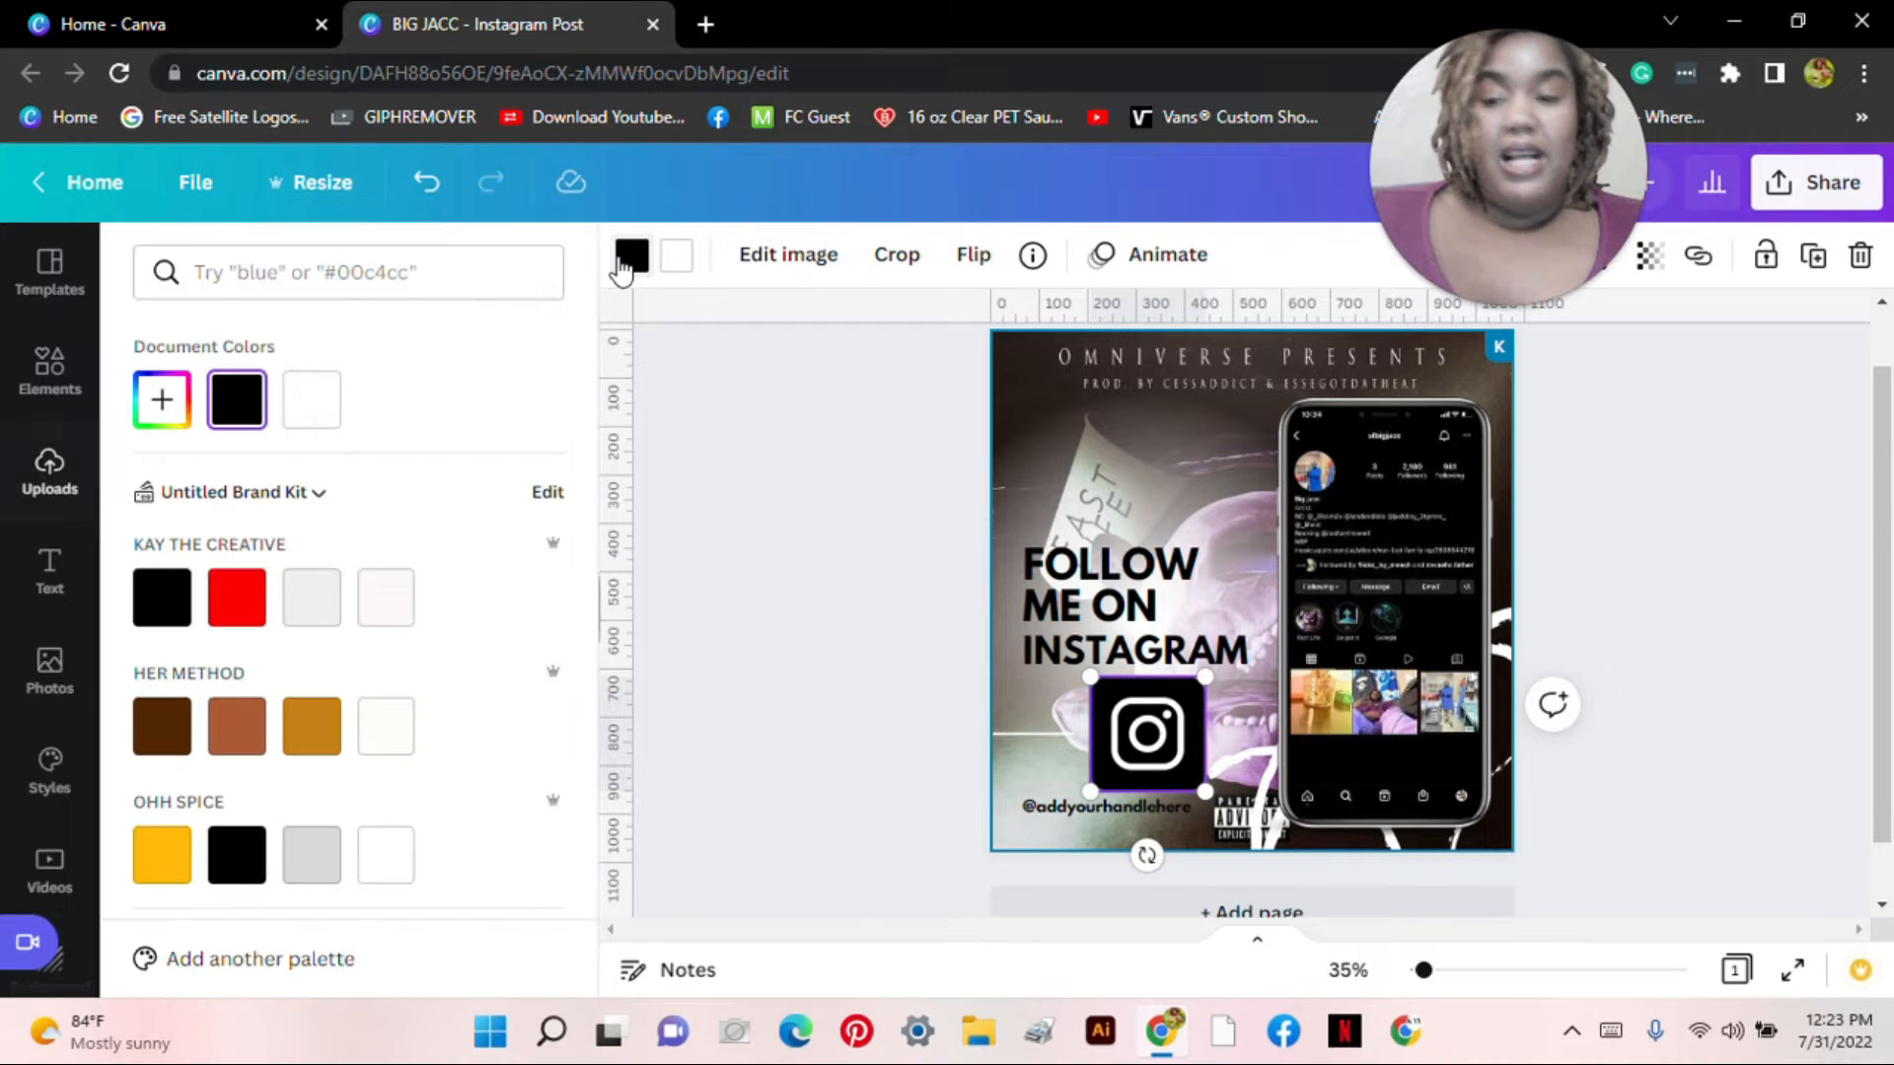
{"action": "left_click", "coordinate": [163, 399]}
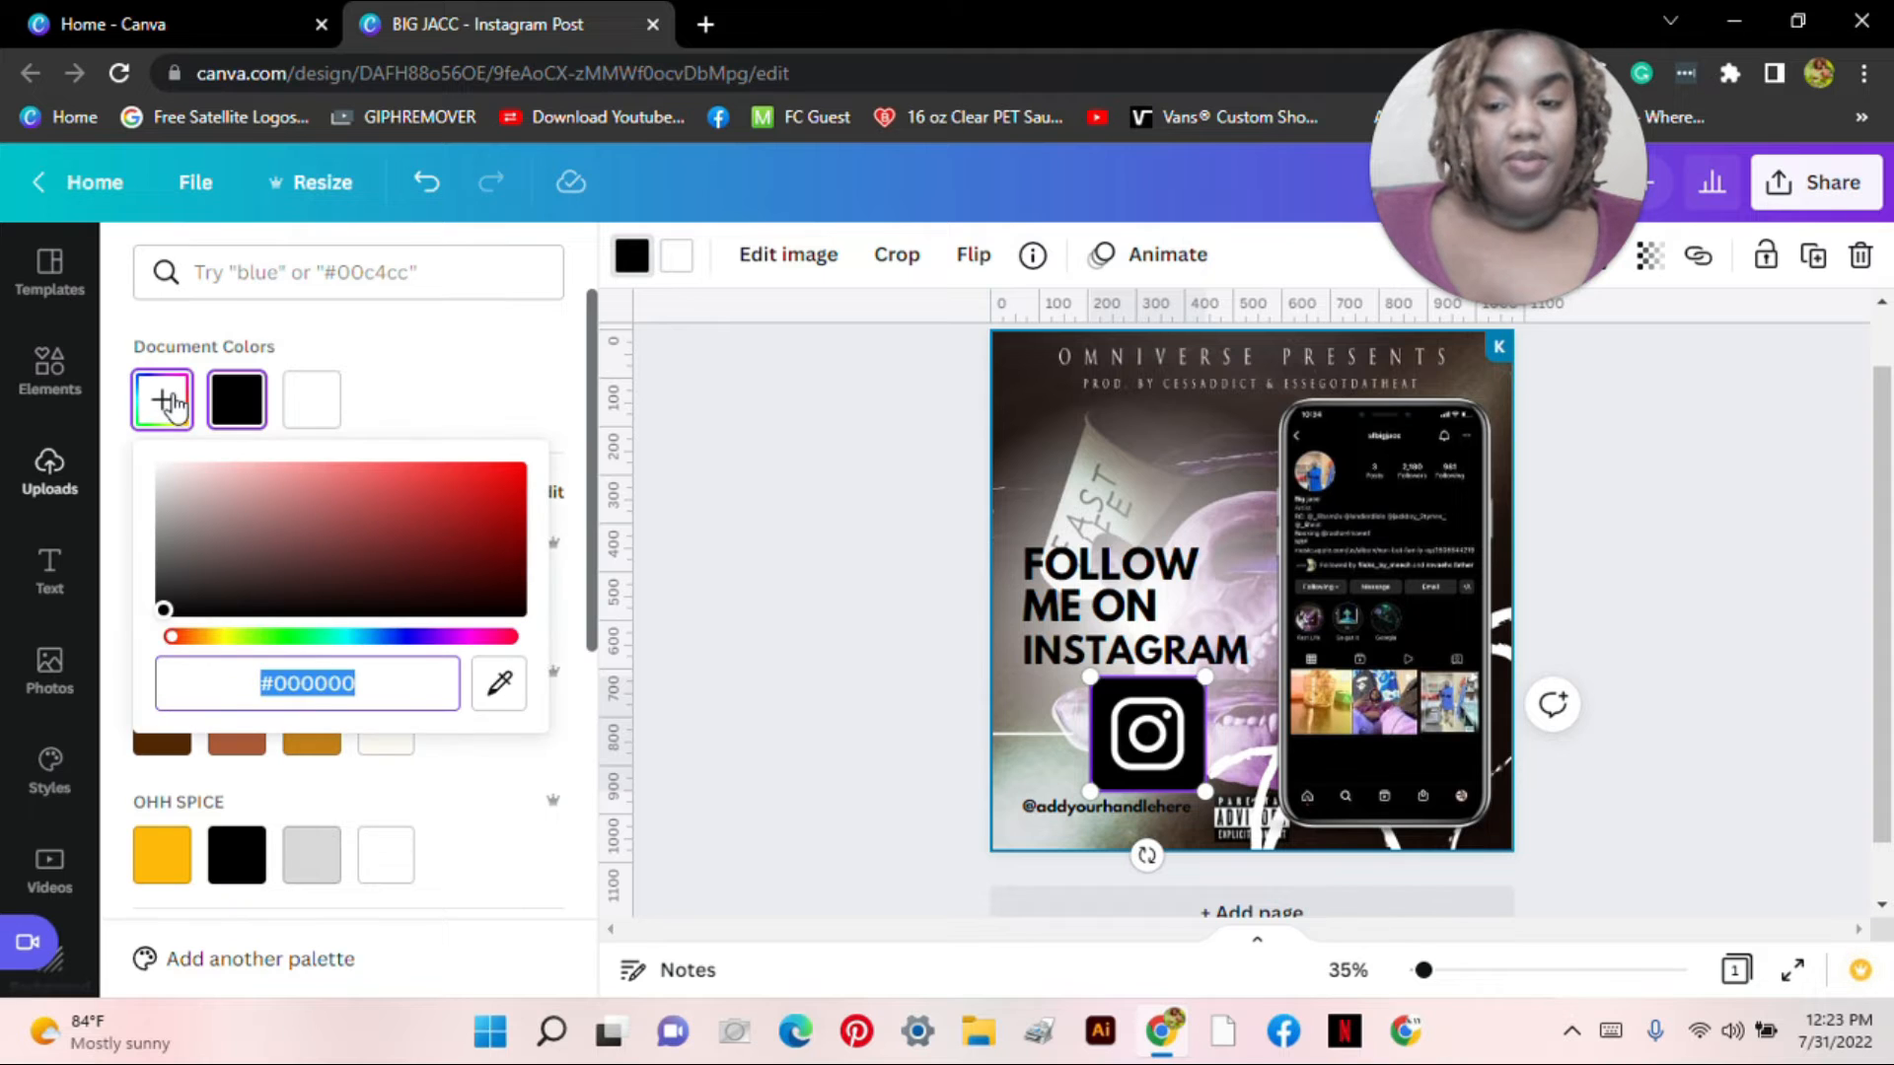
{"action": "left_click", "coordinate": [426, 639]}
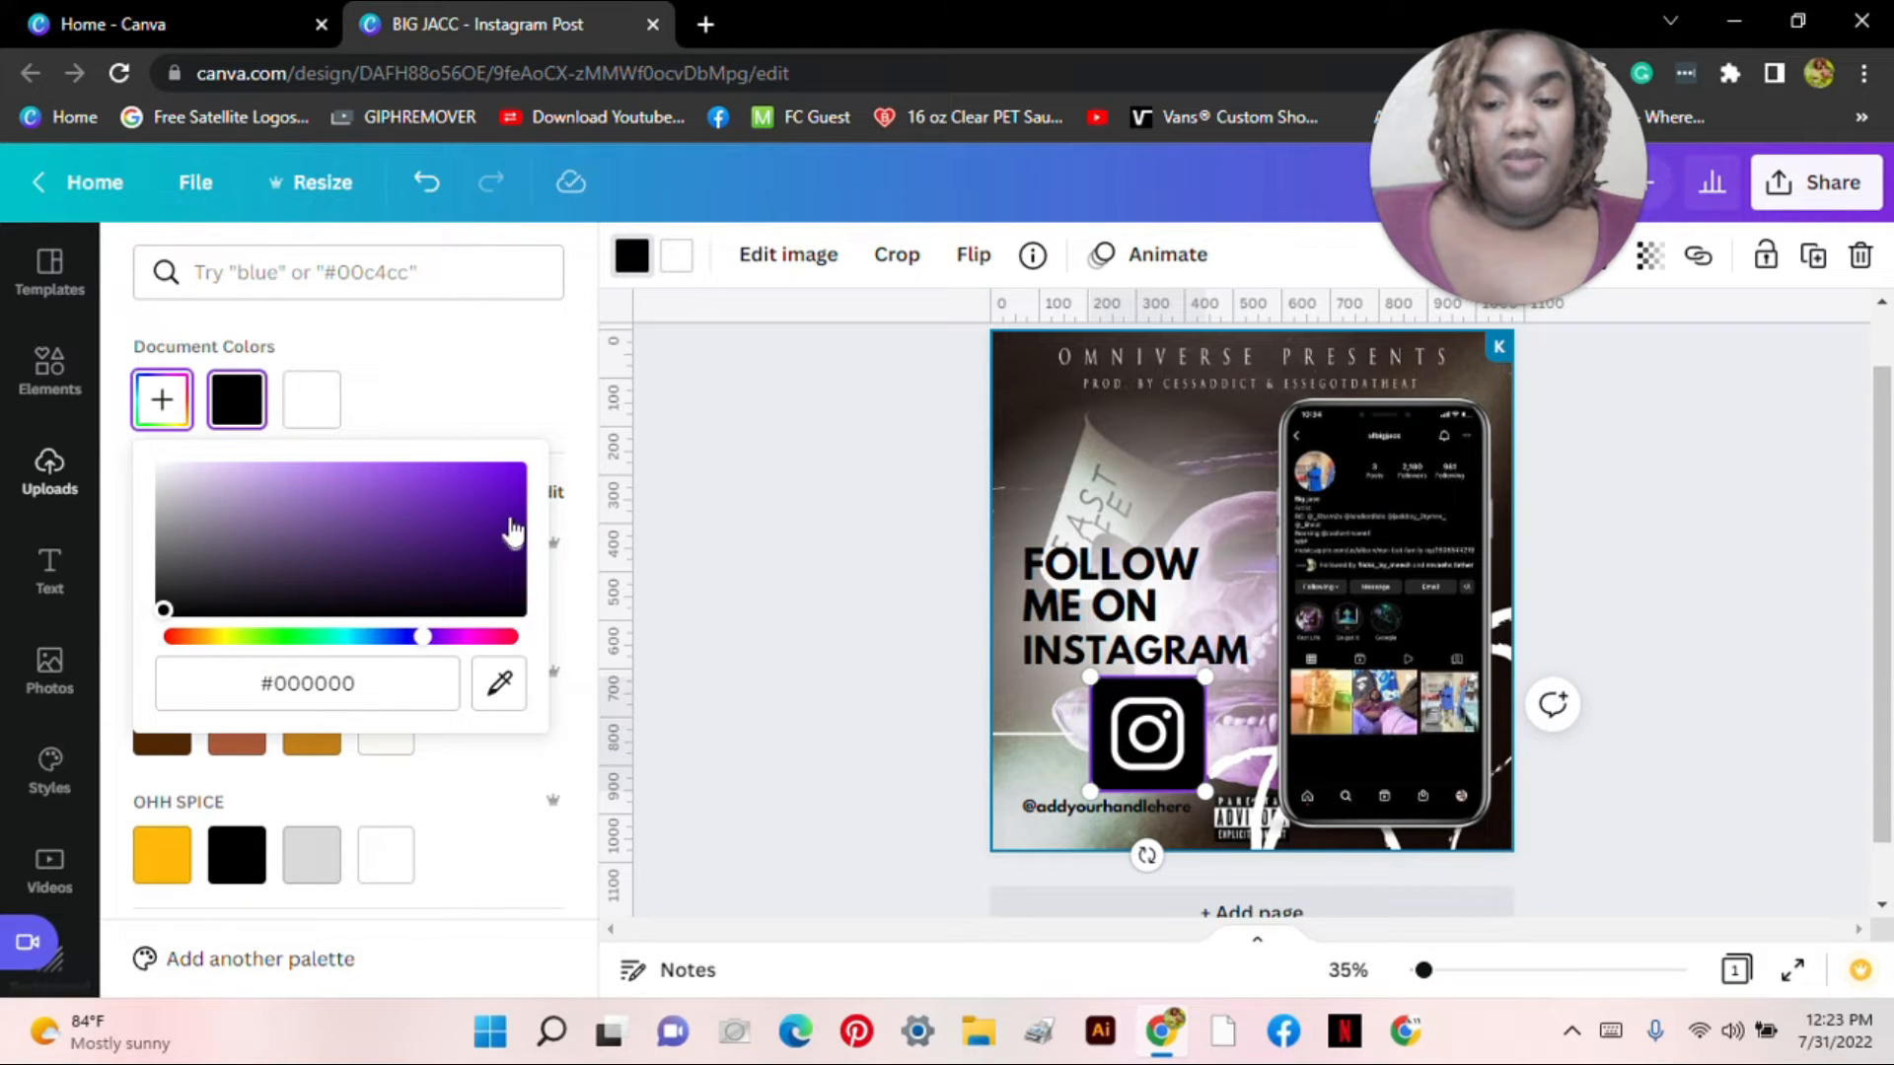
{"action": "left_click_drag", "start_coordinate": [512, 531], "coordinate": [801, 559]}
{"action": "left_click", "coordinate": [801, 559]}
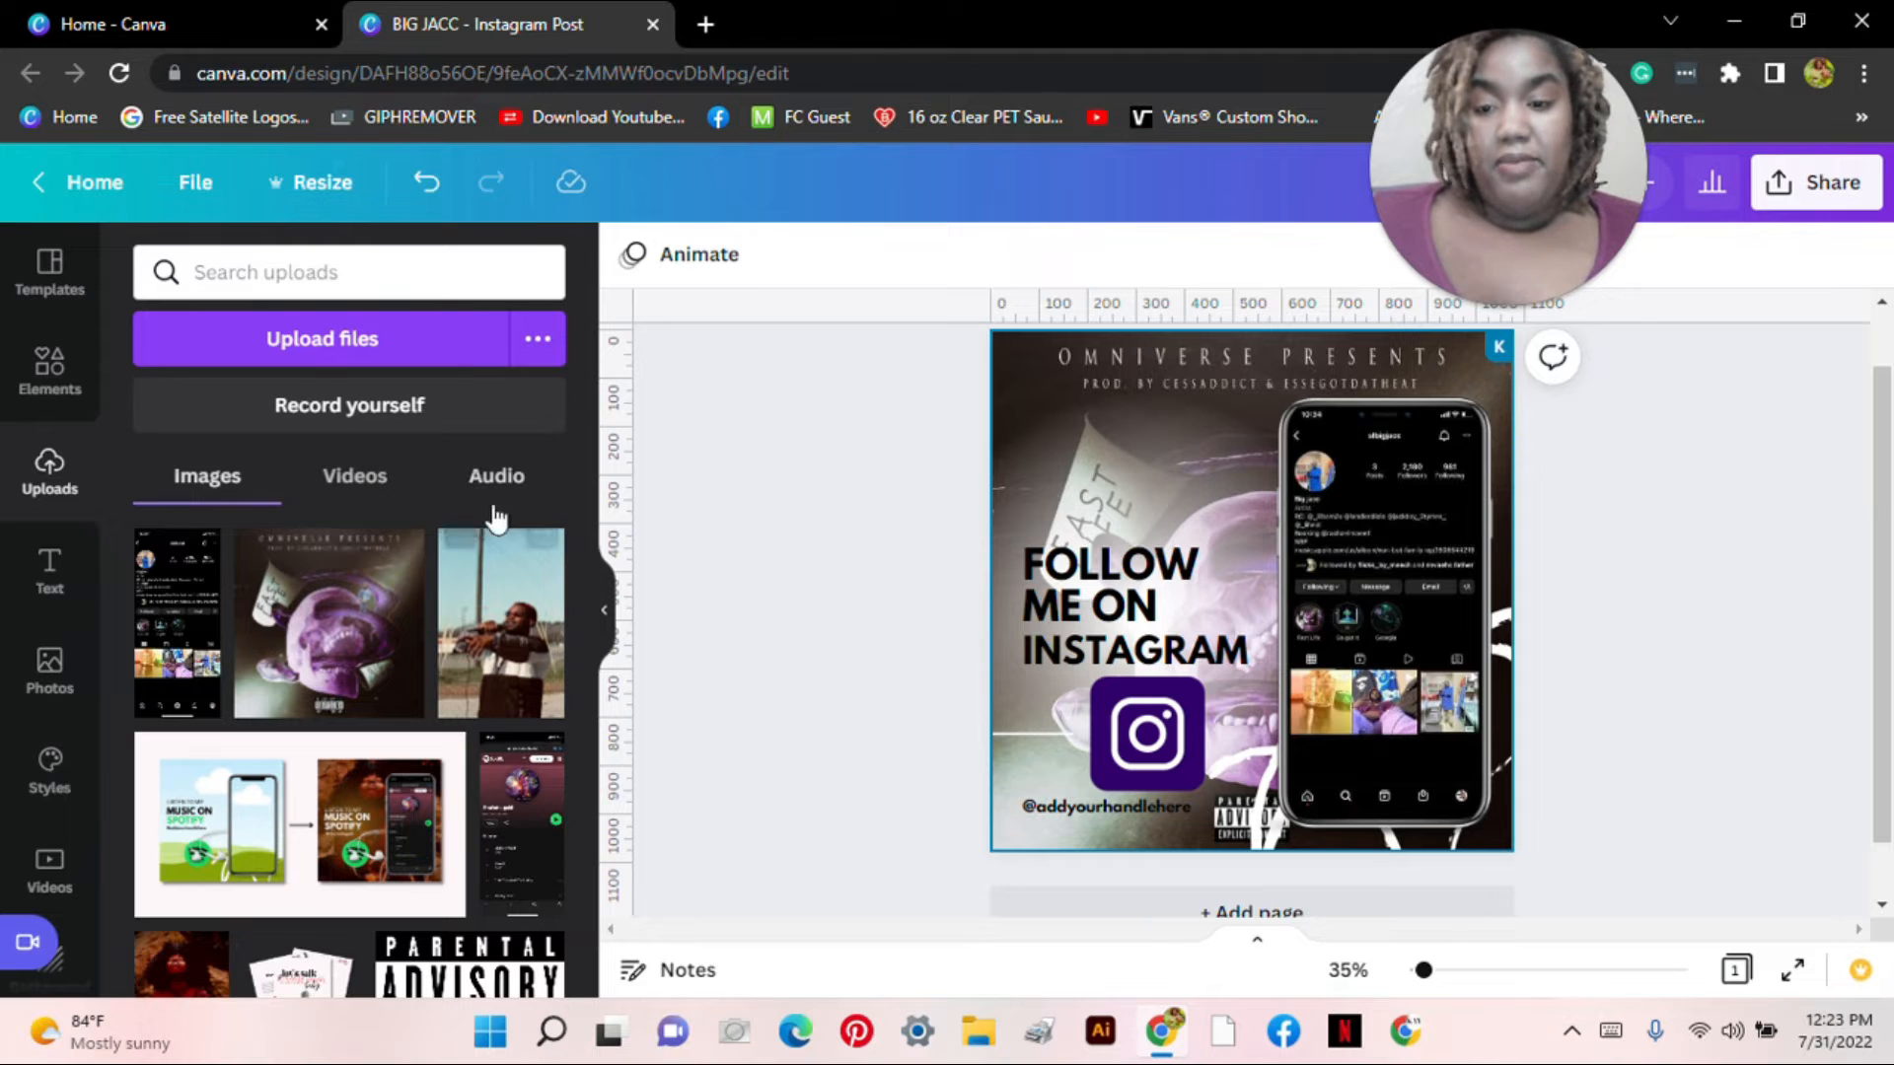
Step: Add the microphone artist photo from Uploads, collapse the side panel and open Edit image
{"action": "left_click", "coordinate": [523, 673]}
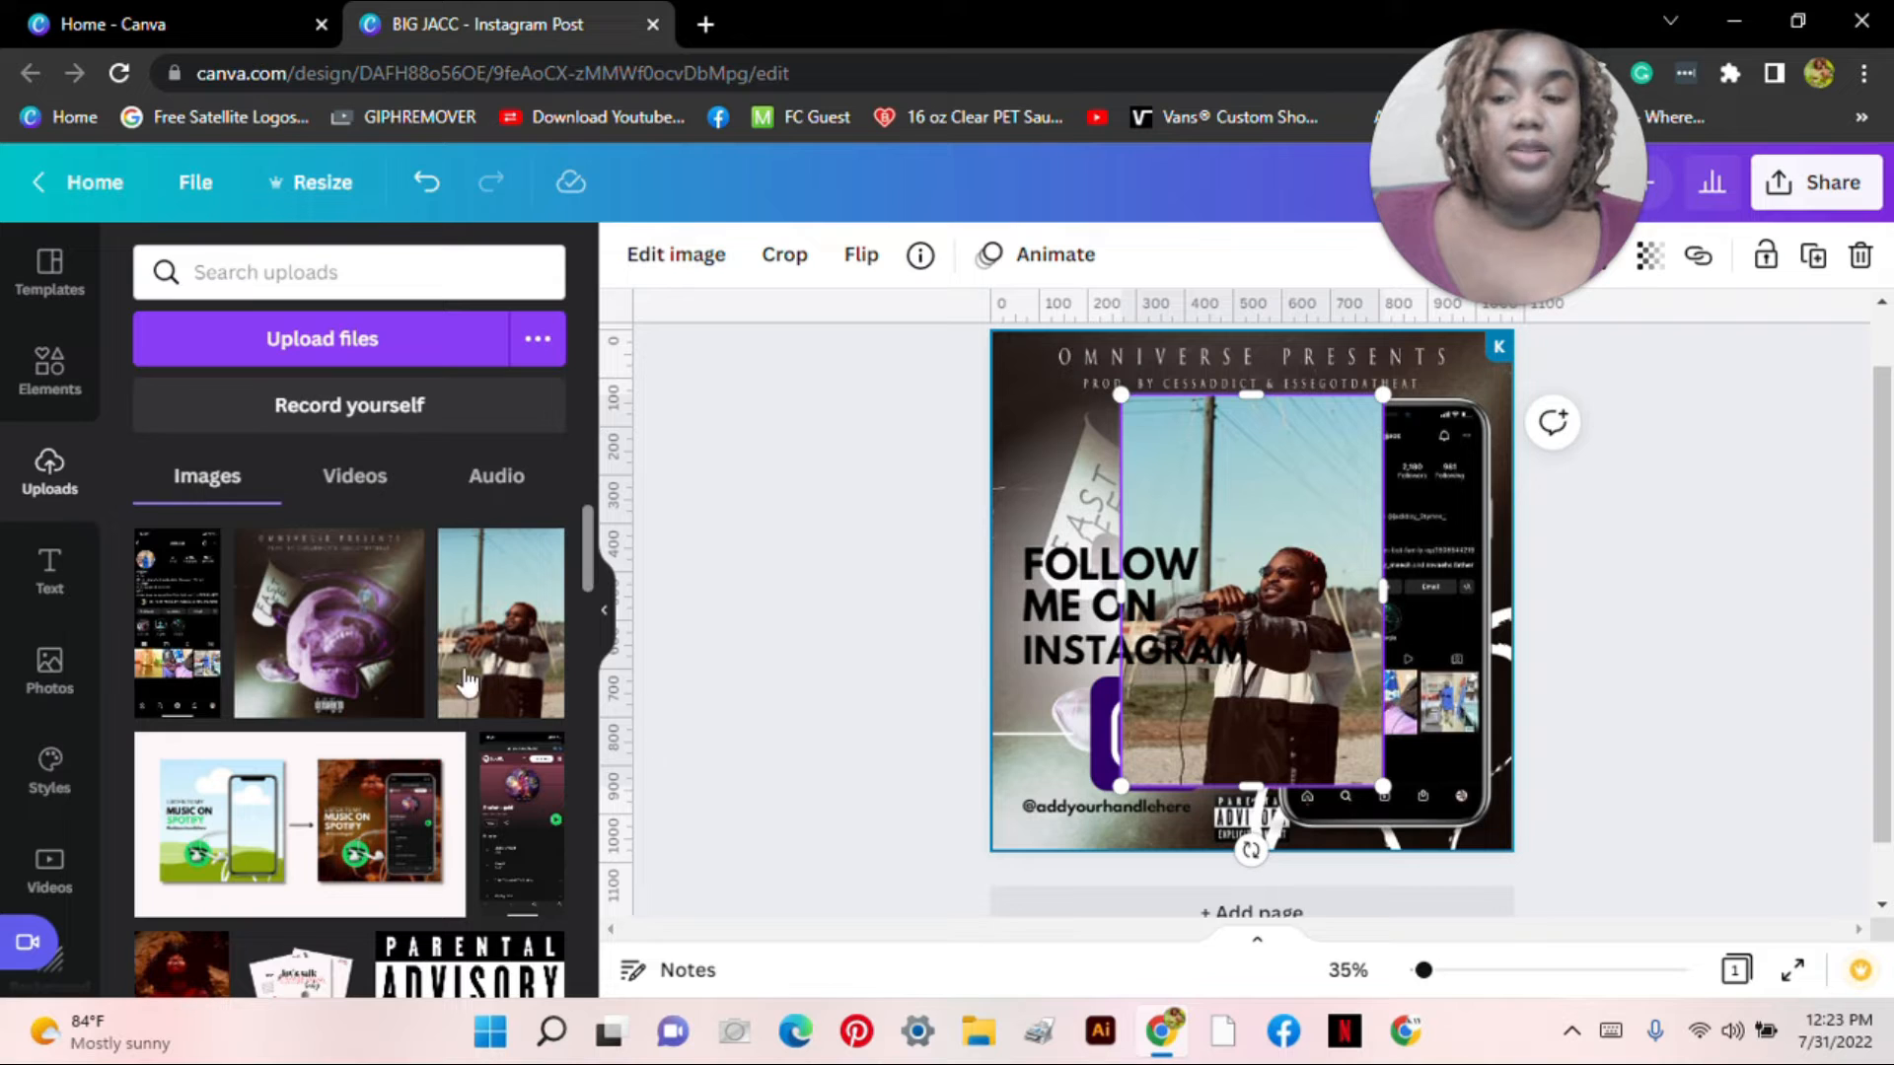
{"action": "left_click", "coordinate": [604, 612]}
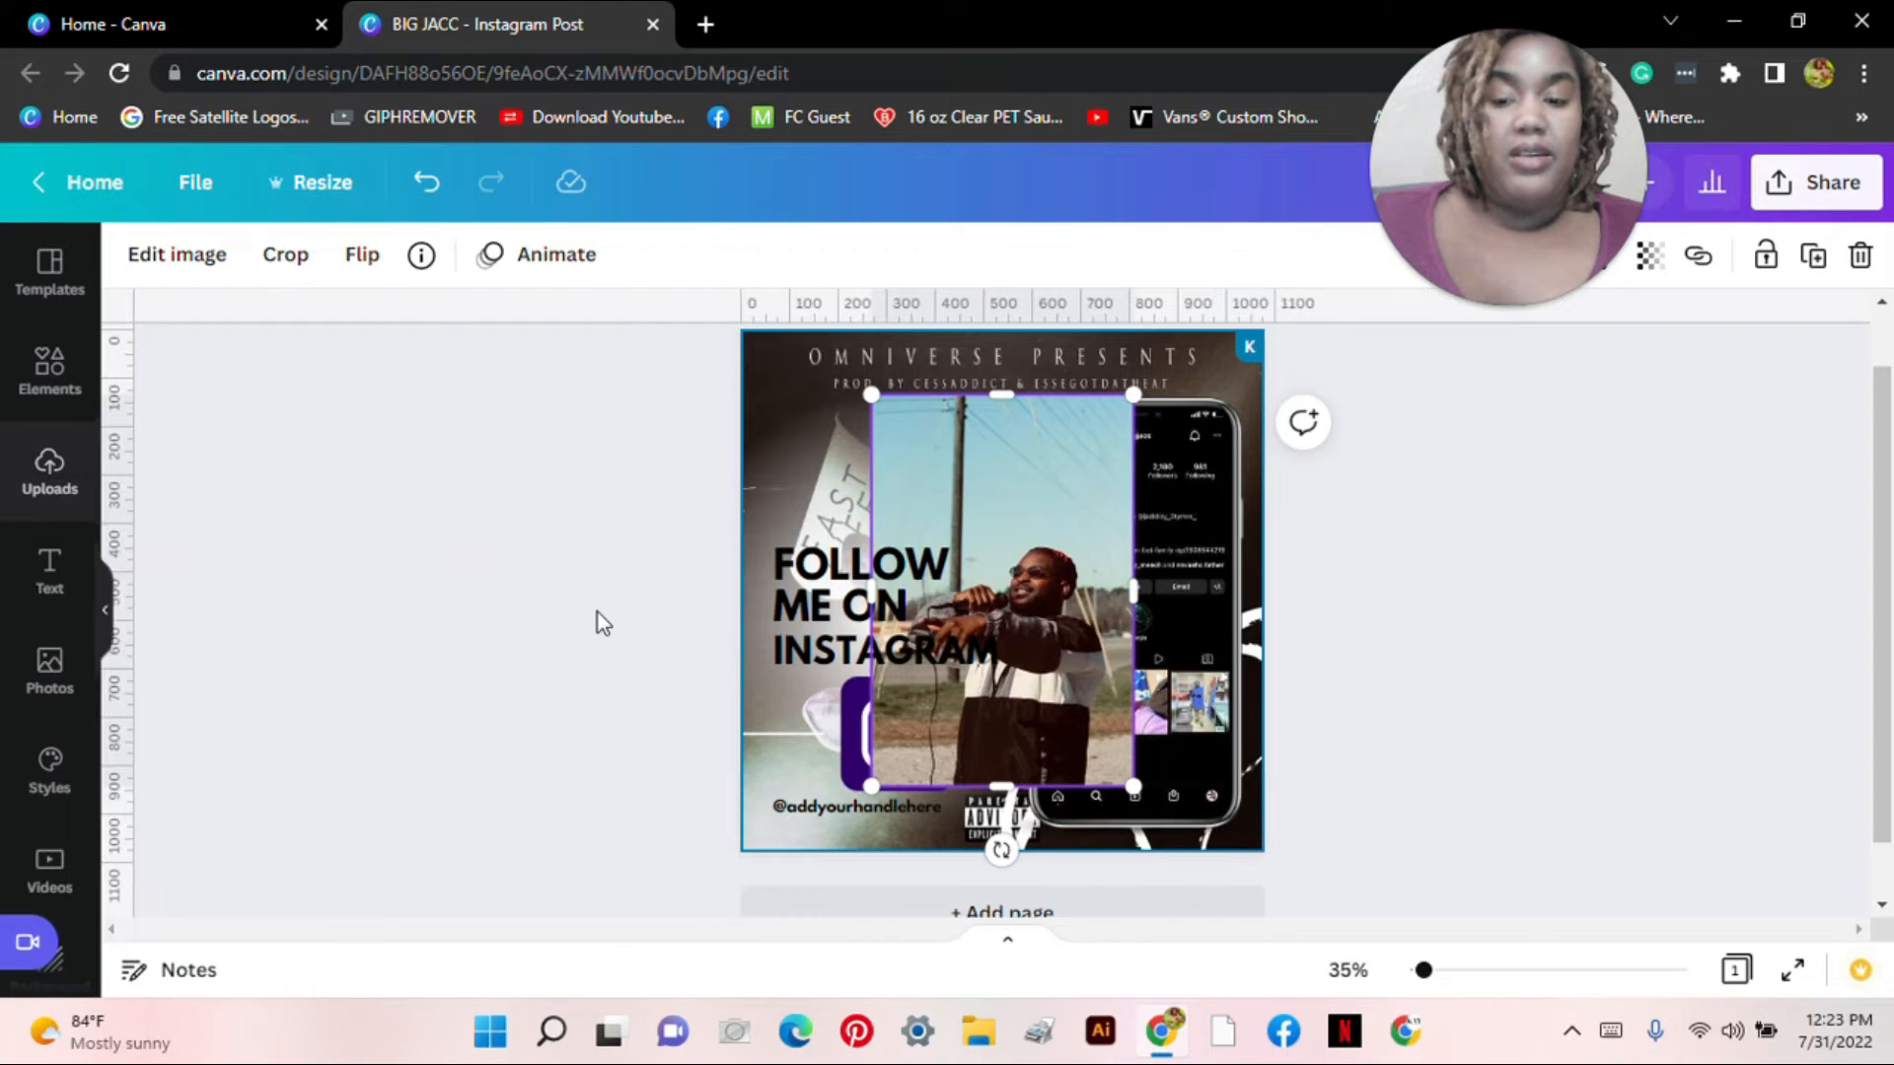
{"action": "left_click", "coordinate": [177, 258]}
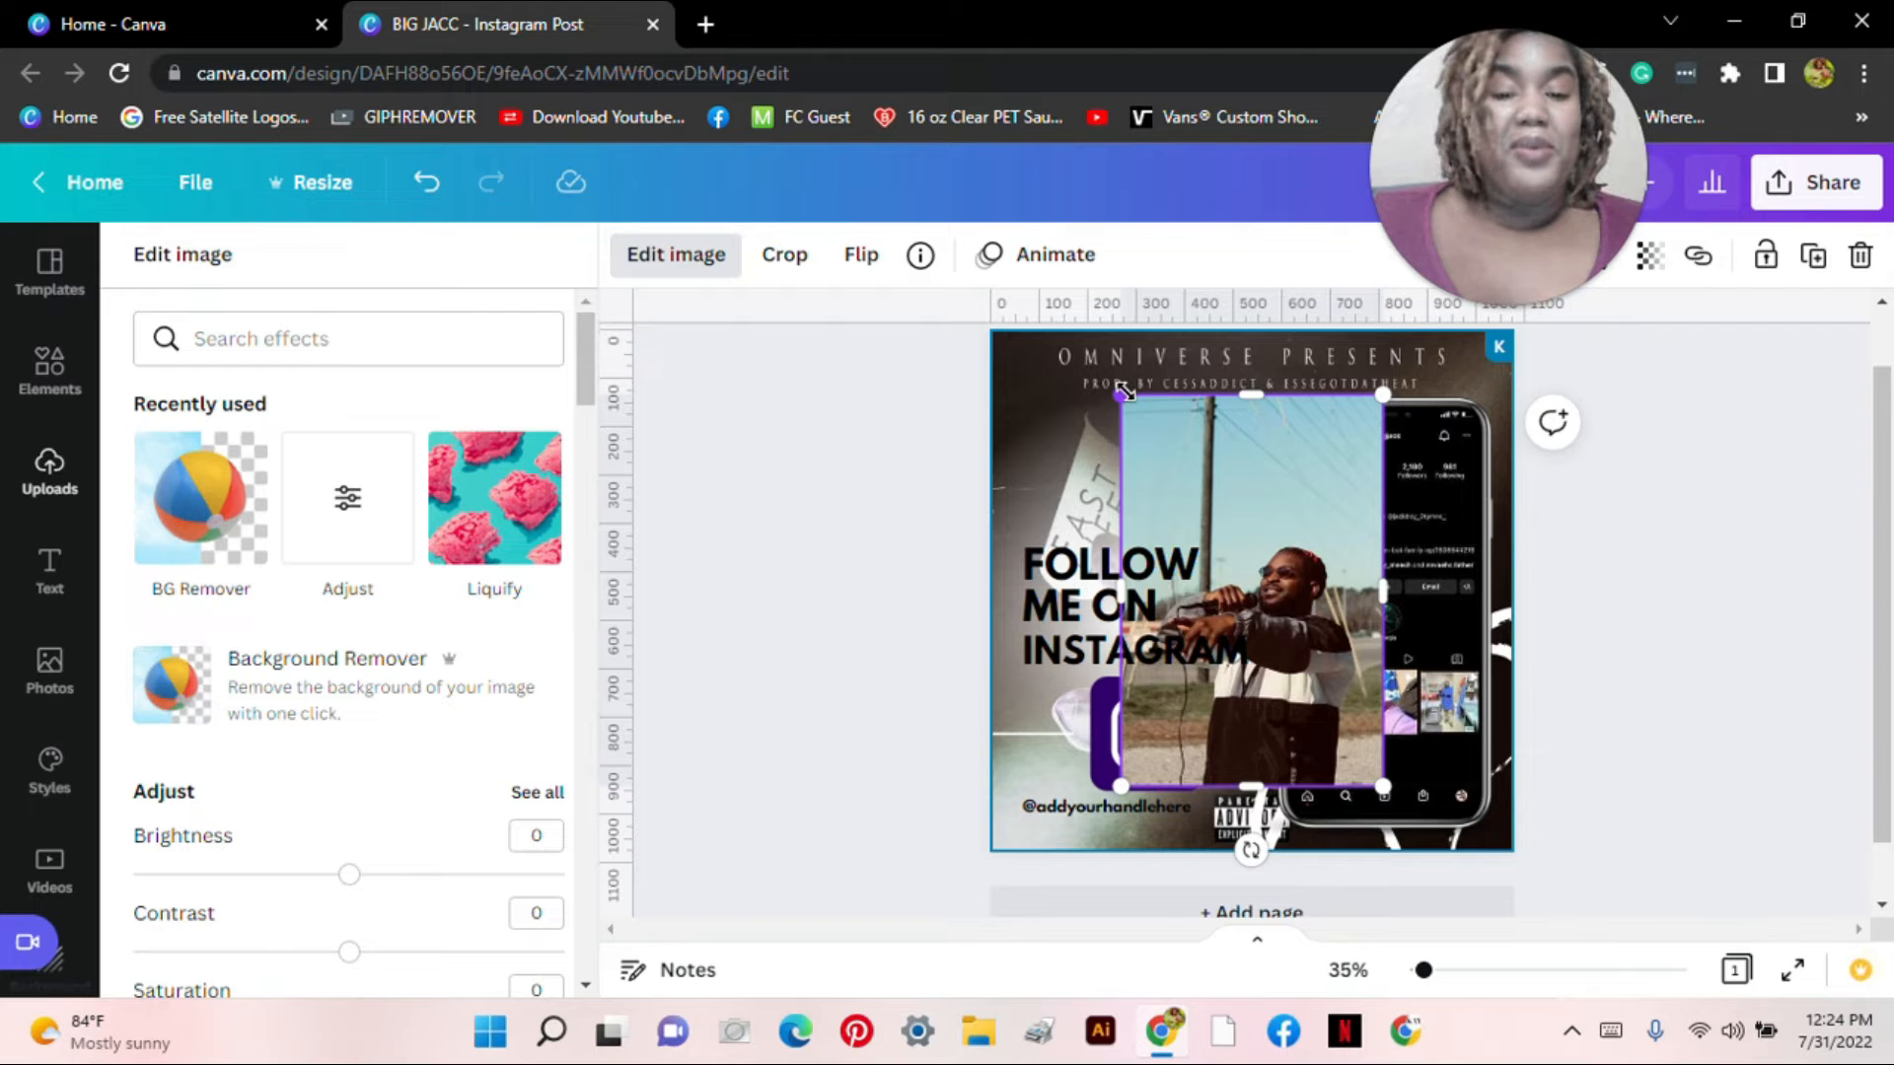
Step: Try shrinking, moving and cropping the artist photo, then undo those changes
{"action": "left_click_drag", "start_coordinate": [1124, 392], "coordinate": [1250, 528]}
{"action": "left_click_drag", "start_coordinate": [1329, 667], "coordinate": [1114, 485]}
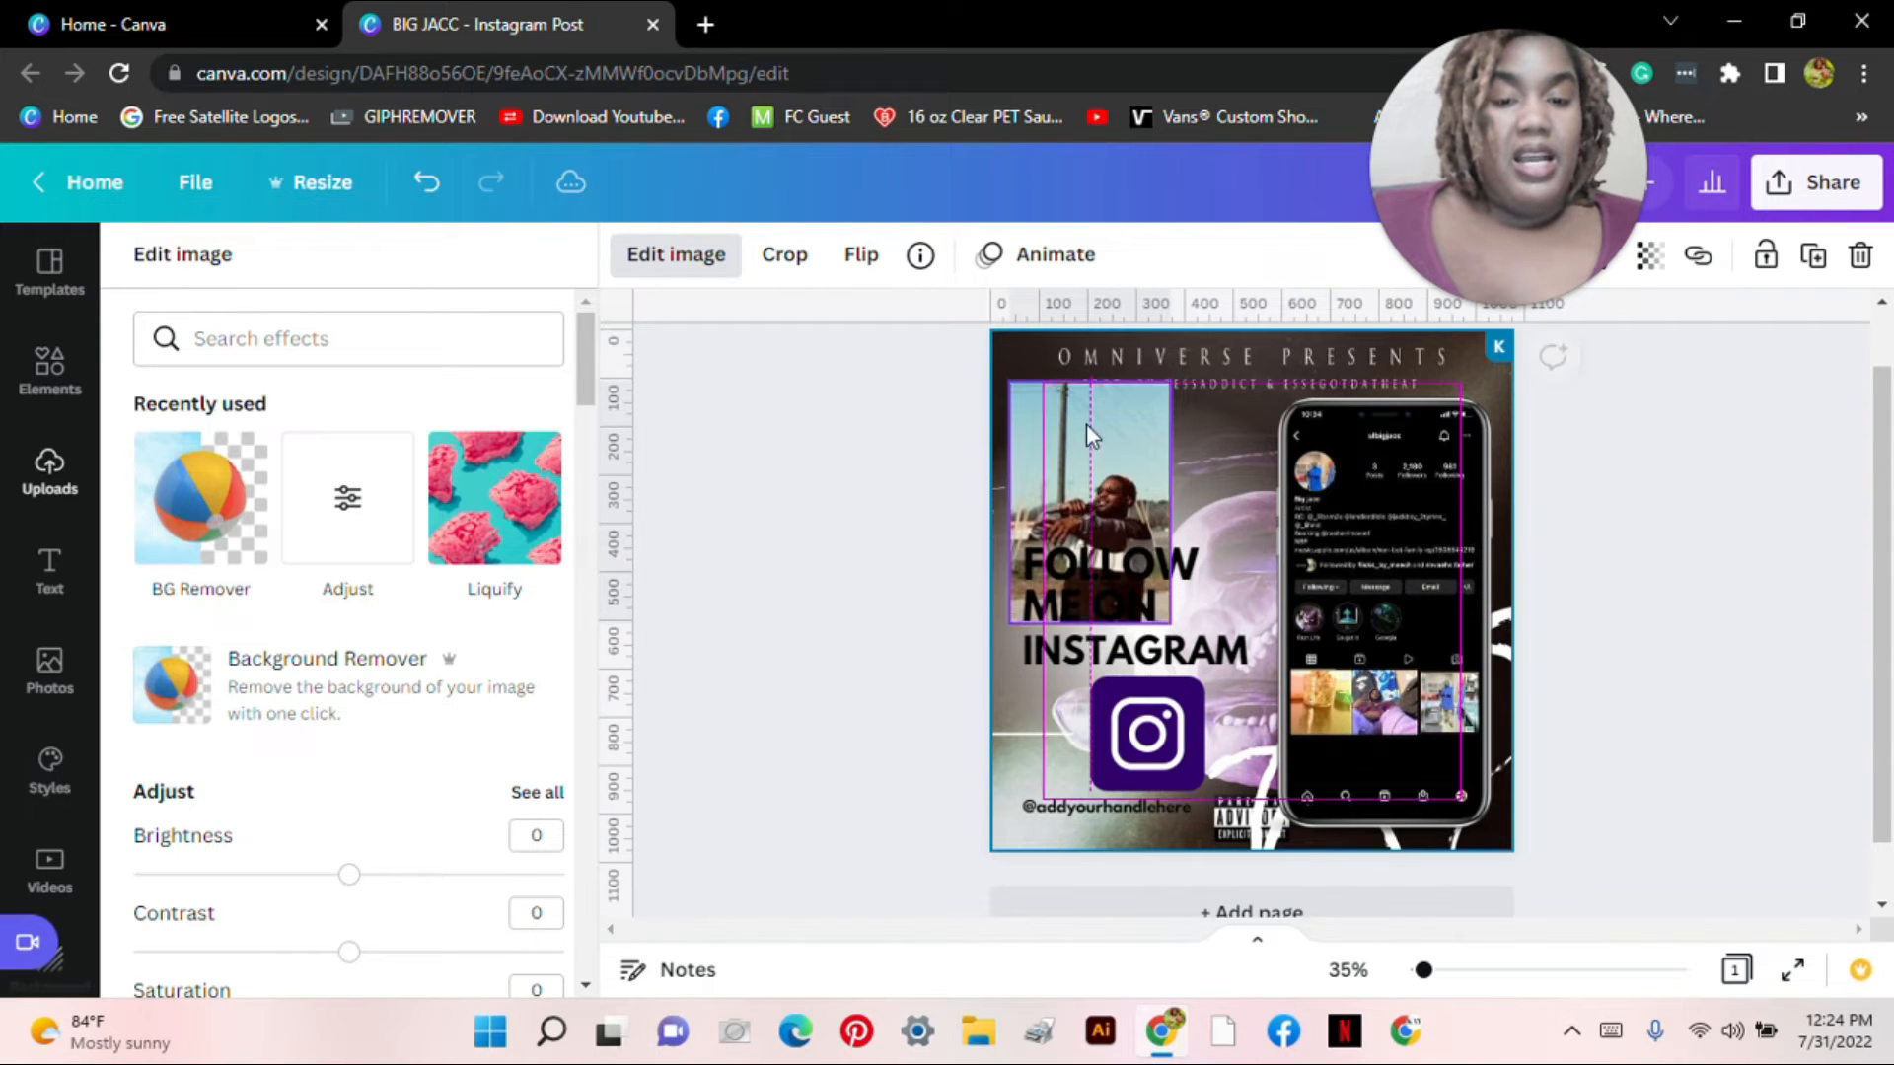
{"action": "left_click_drag", "start_coordinate": [1088, 378], "coordinate": [1088, 451]}
{"action": "left_click_drag", "start_coordinate": [1113, 528], "coordinate": [1139, 409]}
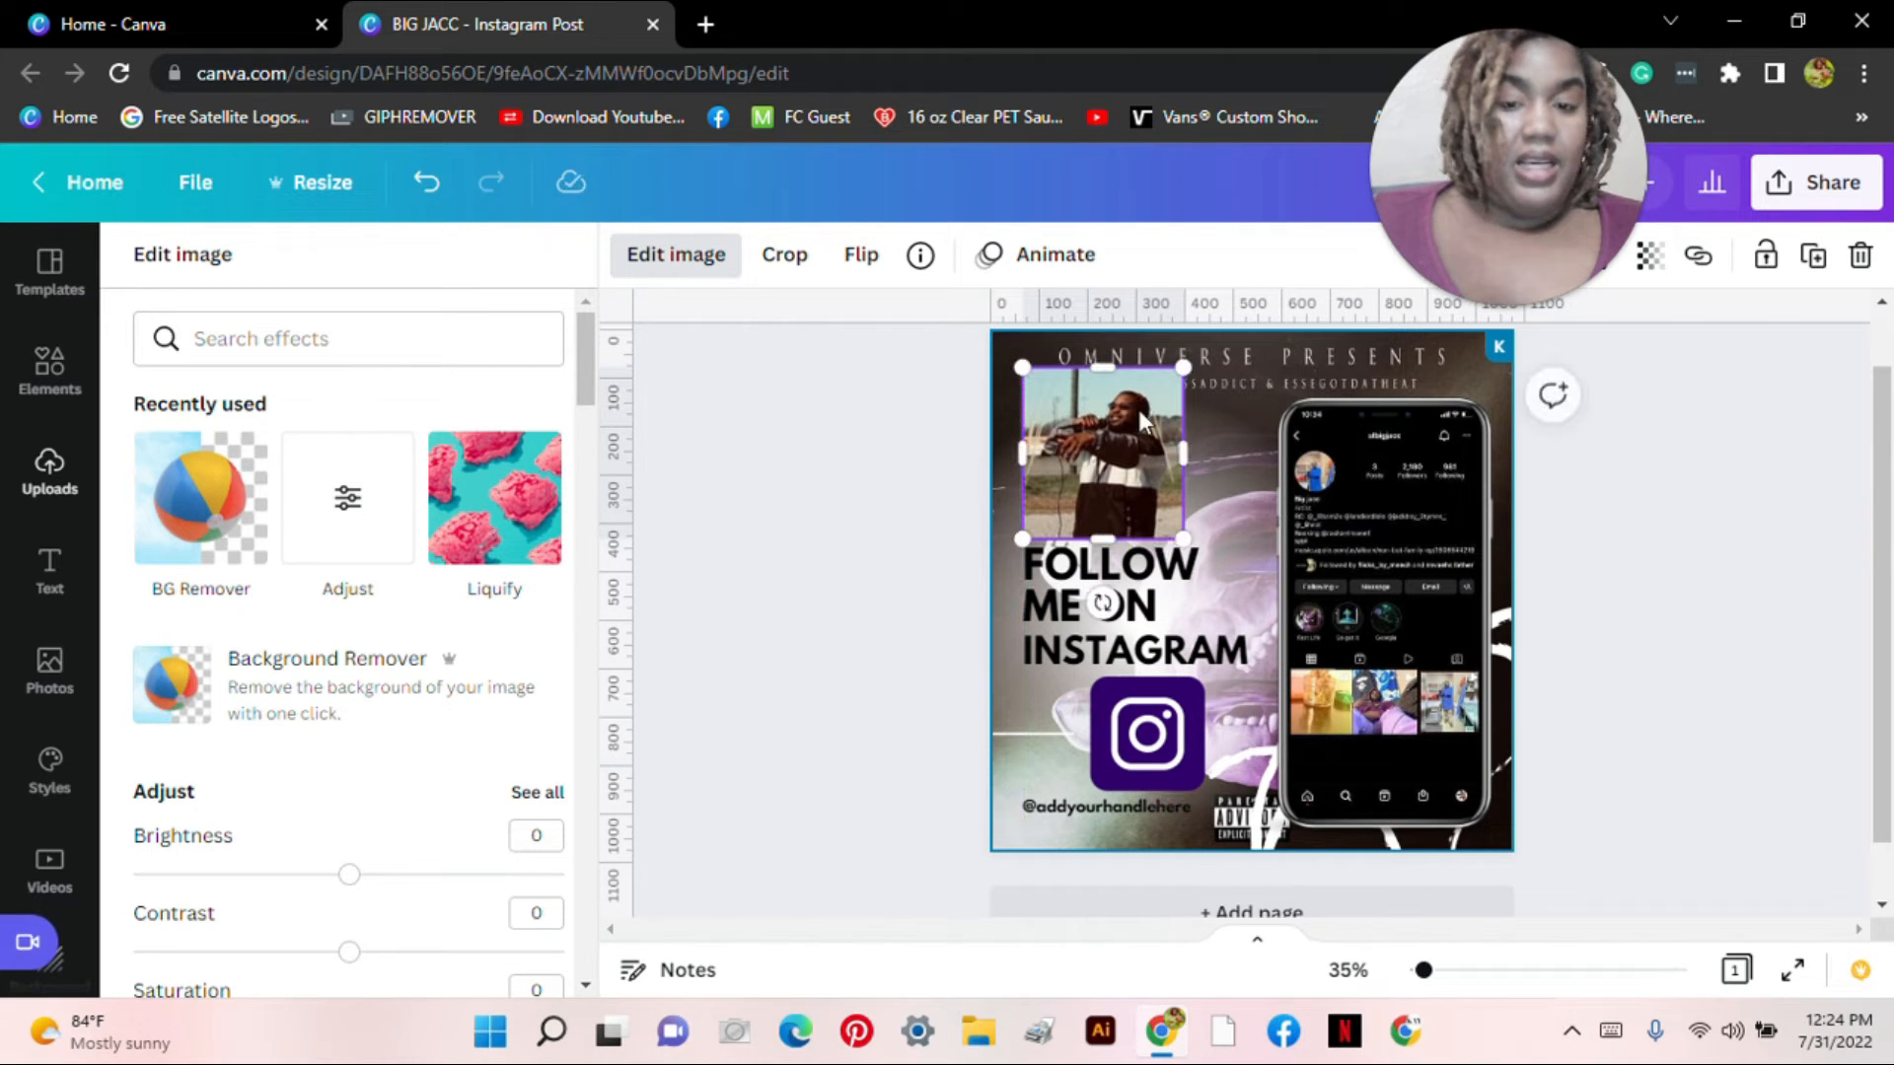
{"action": "left_click", "coordinate": [426, 185]}
{"action": "left_click", "coordinate": [426, 186]}
{"action": "left_click", "coordinate": [427, 185]}
{"action": "left_click", "coordinate": [426, 186]}
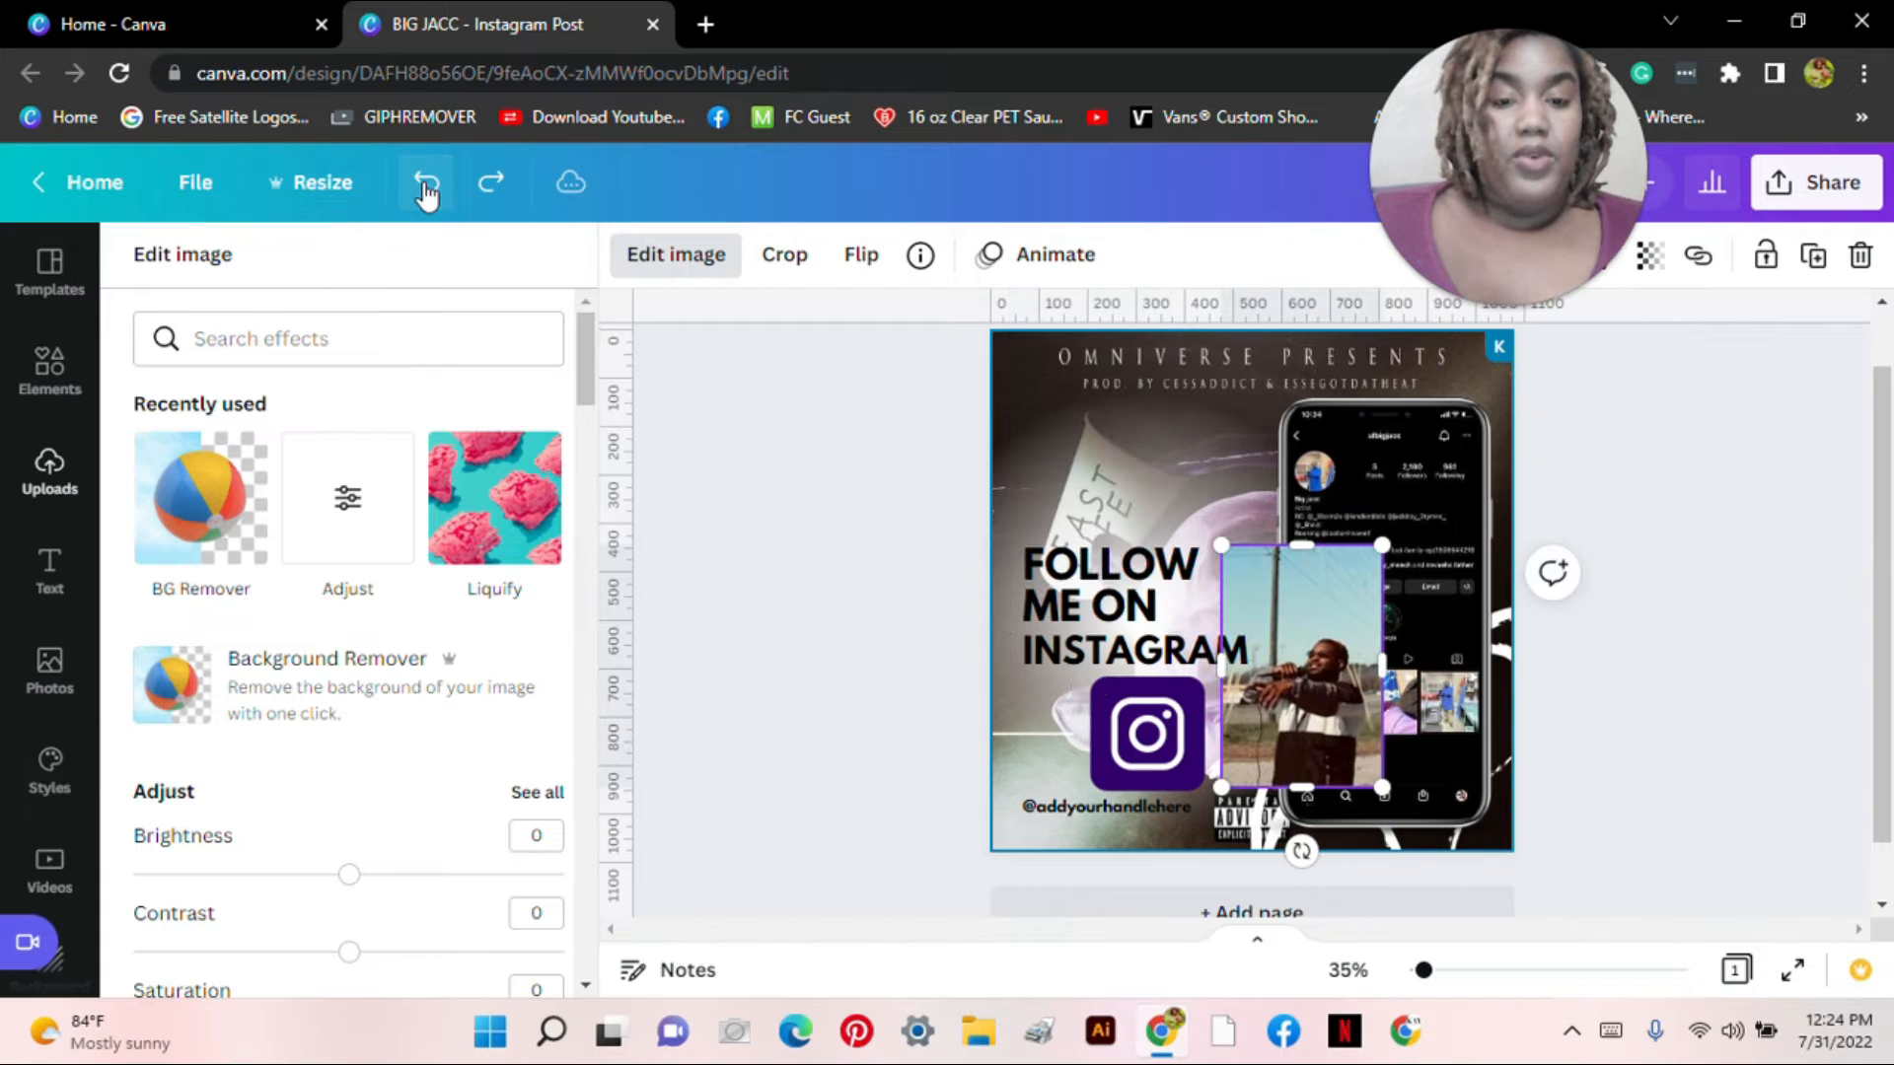
Step: Remove the artist photo's background, then enlarge the cut-out and shift it down toward the logo
{"action": "left_click", "coordinate": [223, 505]}
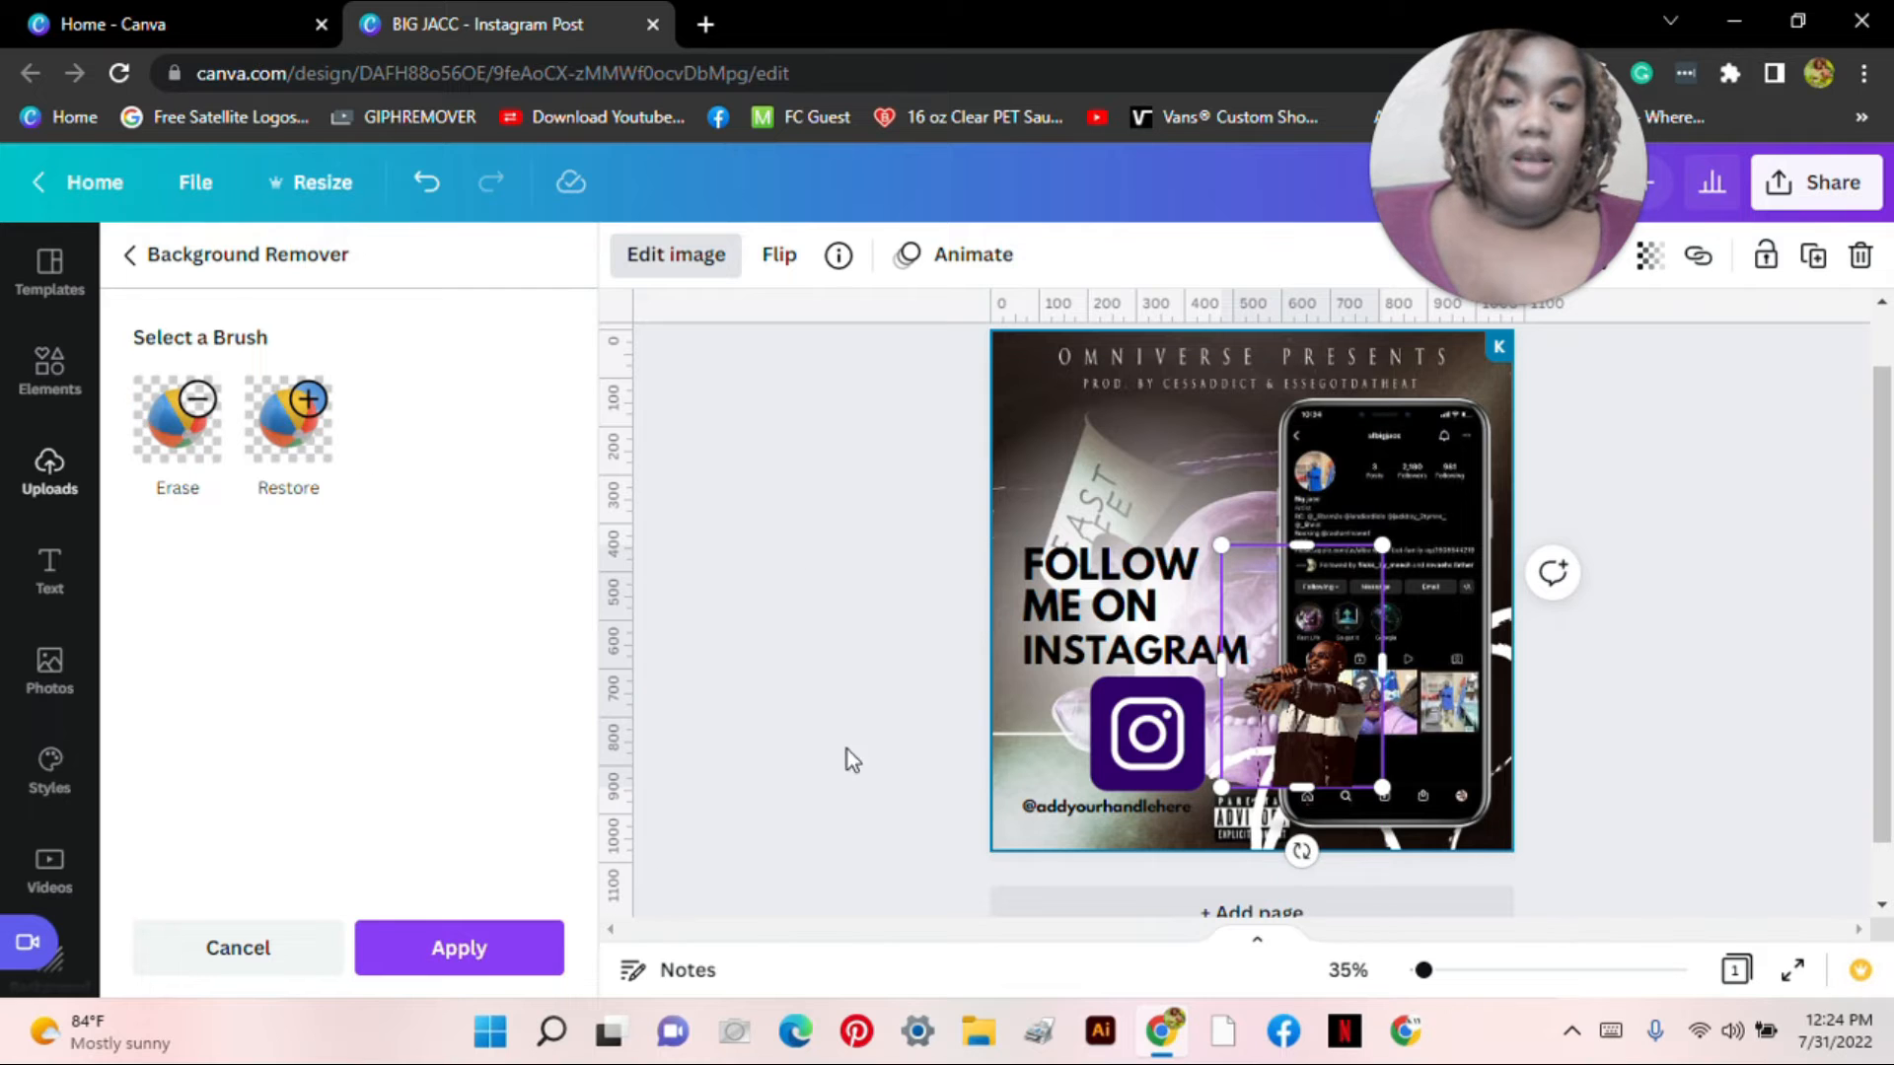
{"action": "left_click", "coordinate": [510, 955]}
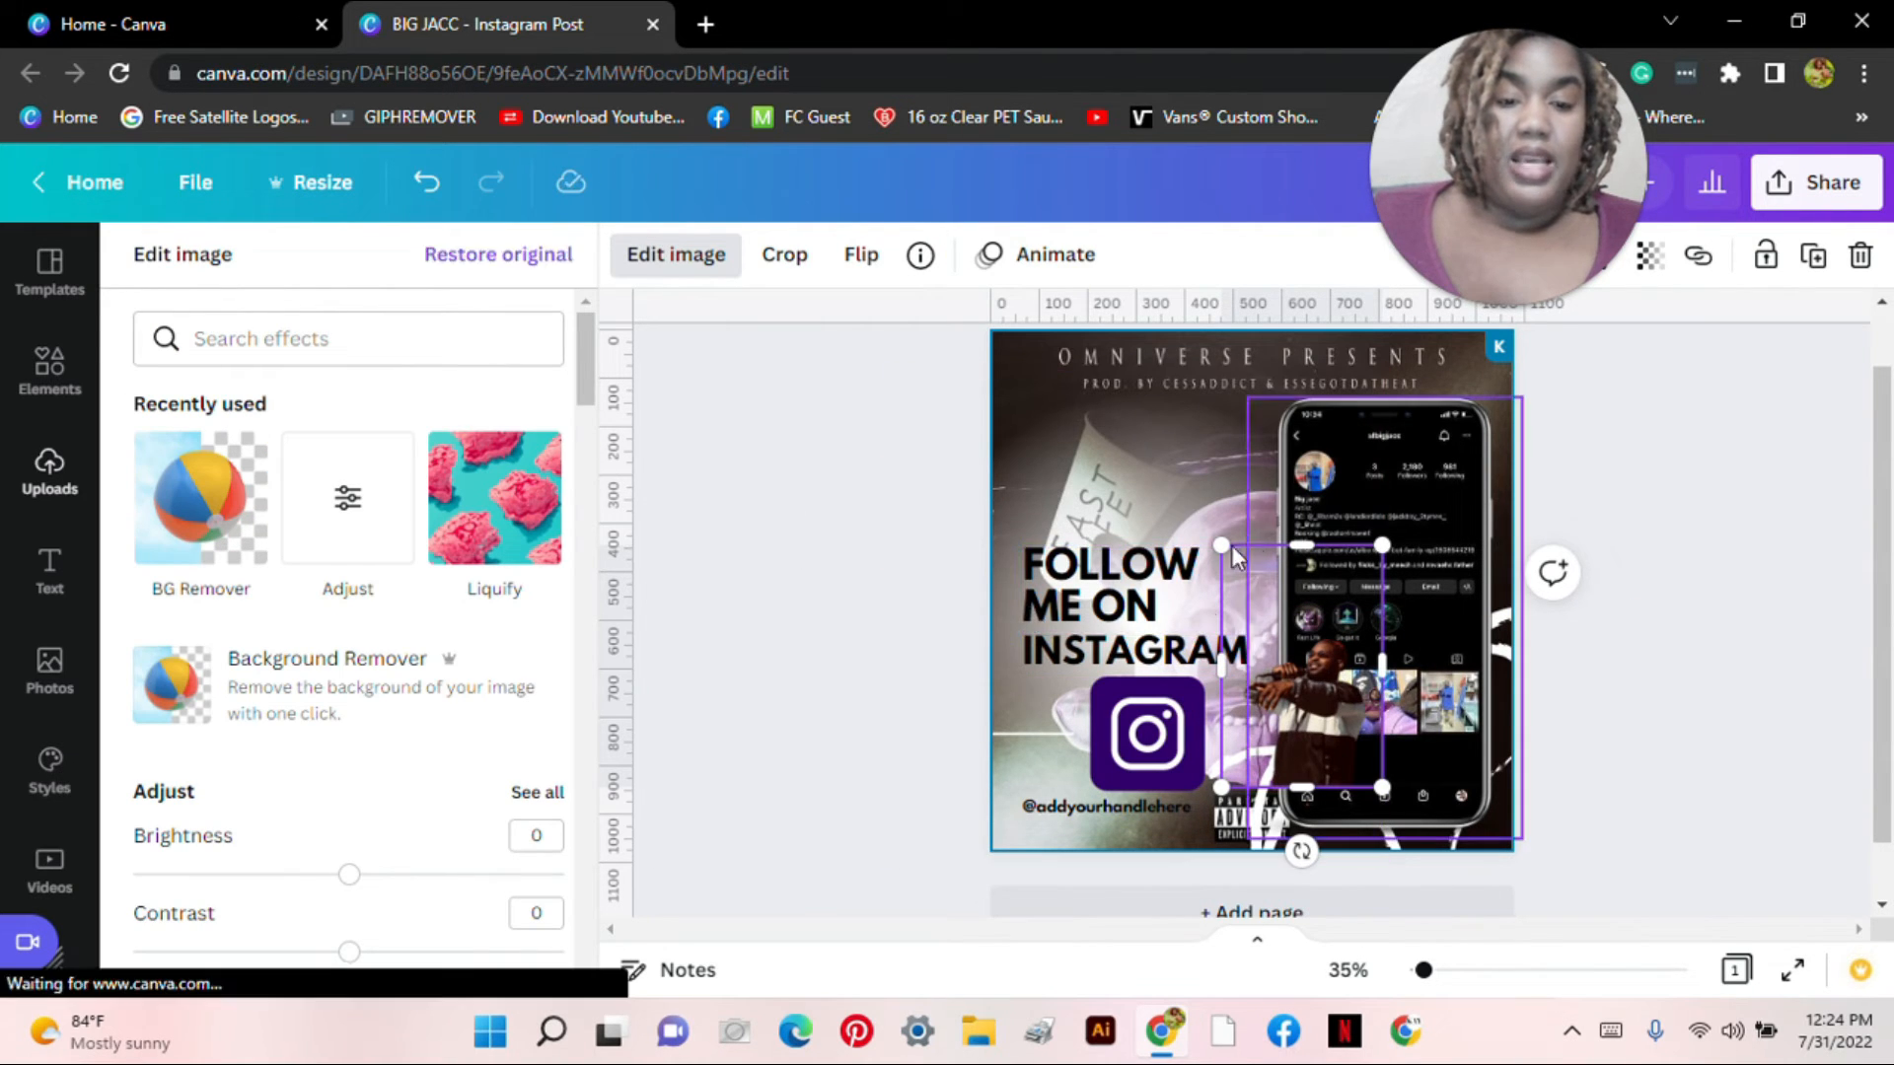
{"action": "left_click_drag", "start_coordinate": [1221, 546], "coordinate": [1139, 422]}
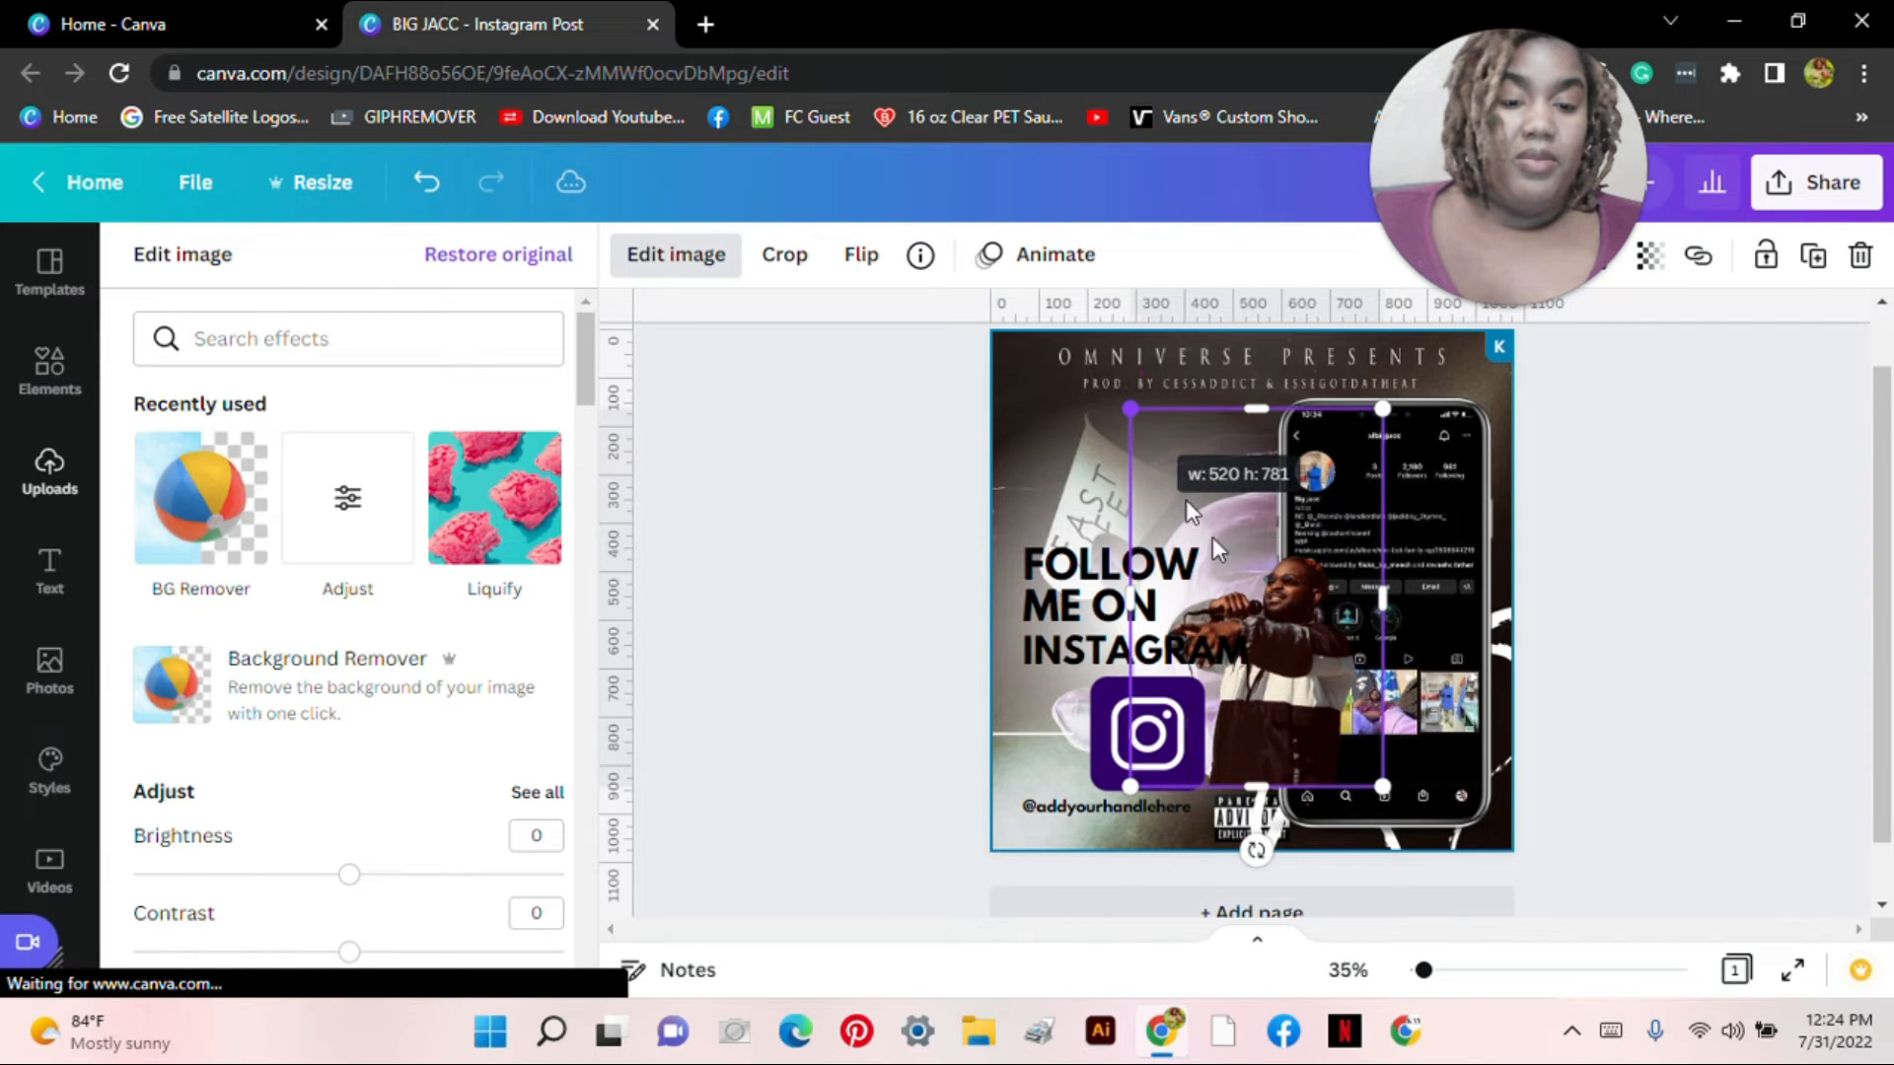
{"action": "left_click_drag", "start_coordinate": [1281, 590], "coordinate": [1280, 659]}
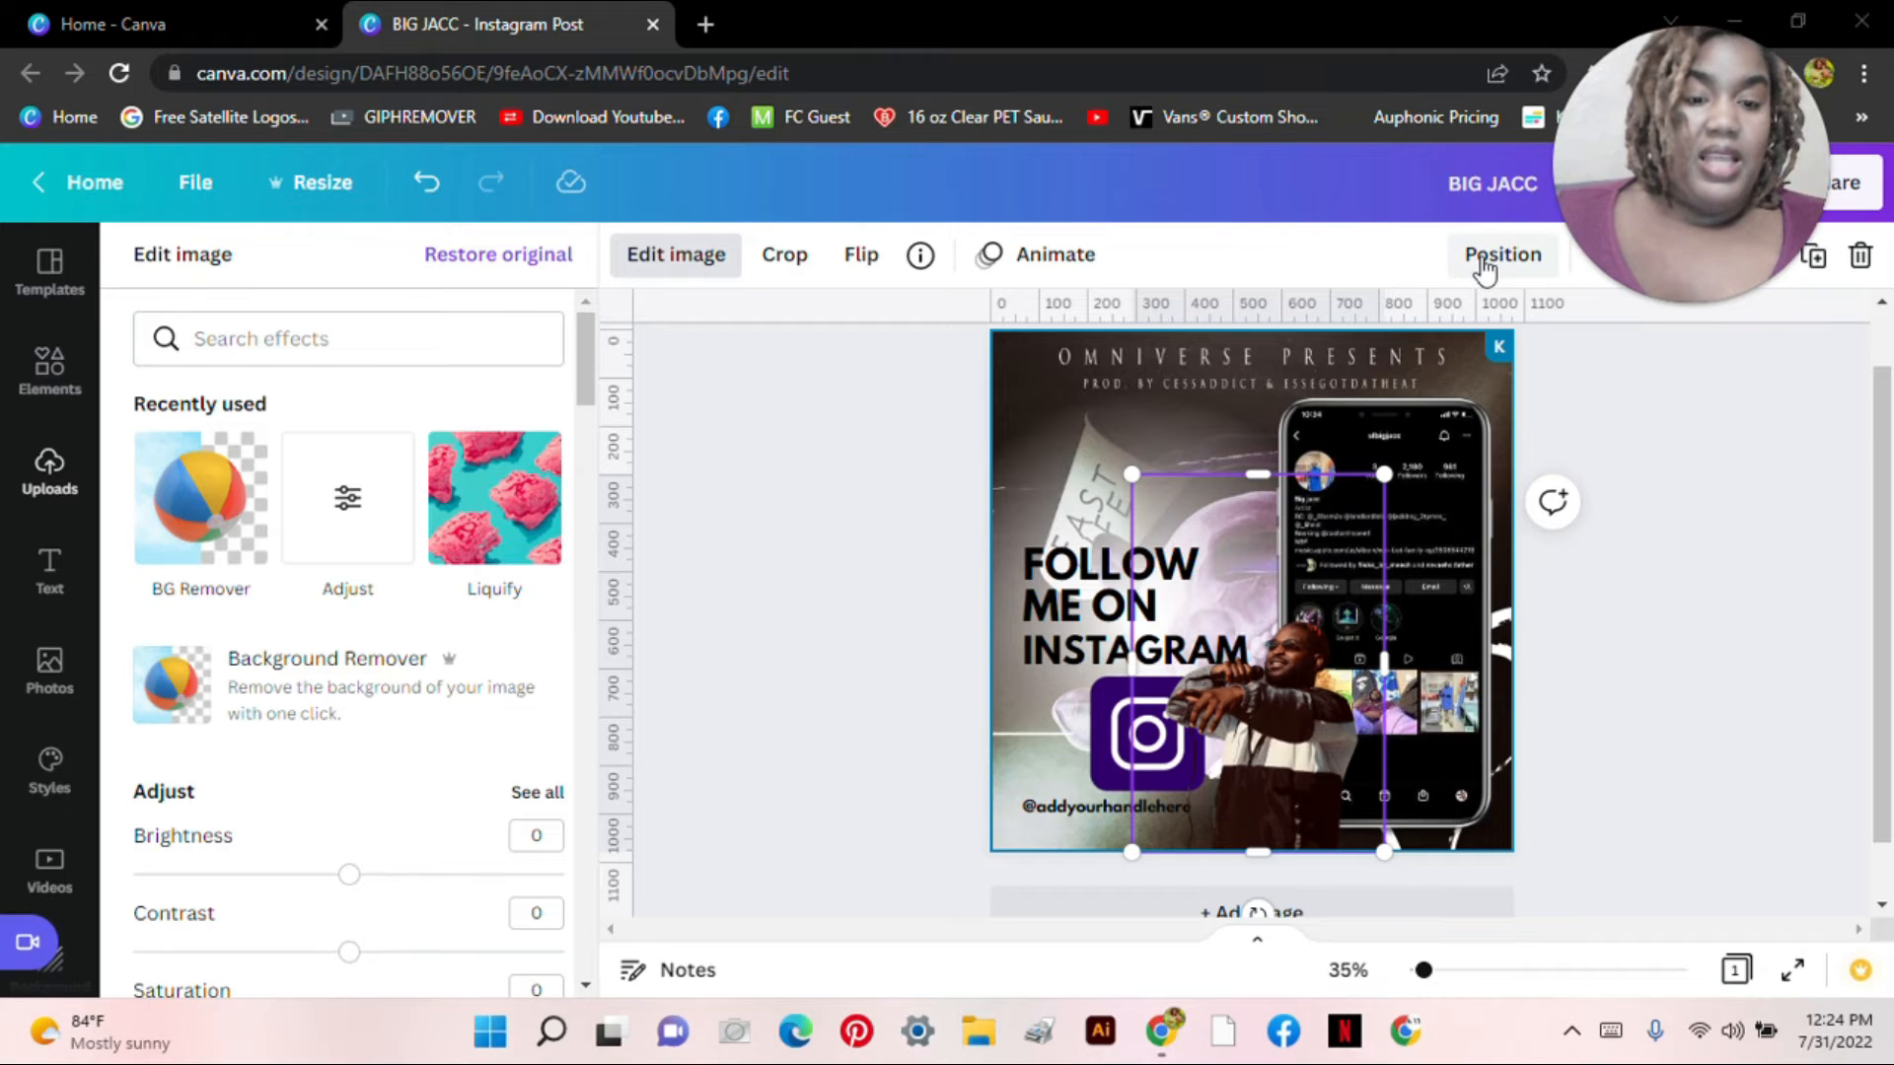
Step: Move the cut-out artist photo To front so its arms overlap the purple logo
{"action": "left_click", "coordinate": [1479, 259]}
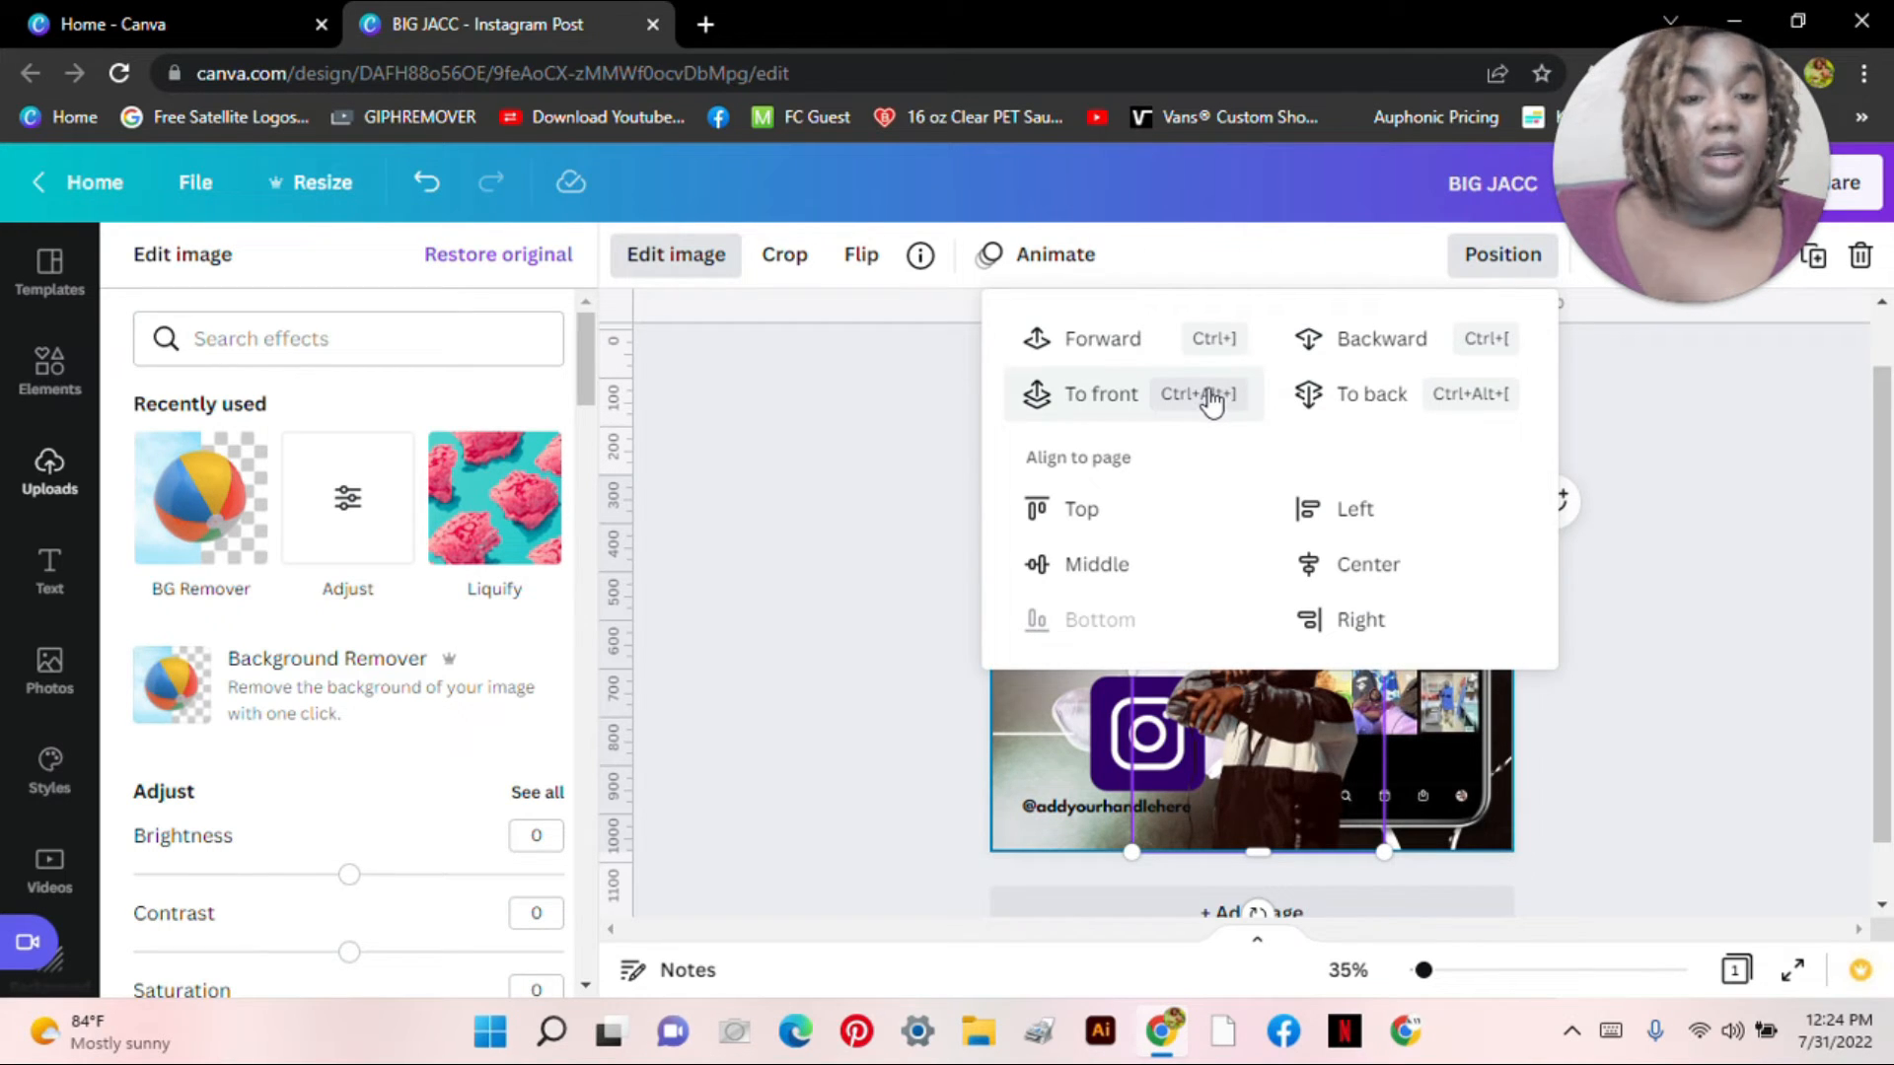
{"action": "left_click", "coordinate": [1105, 394]}
{"action": "left_click", "coordinate": [837, 683]}
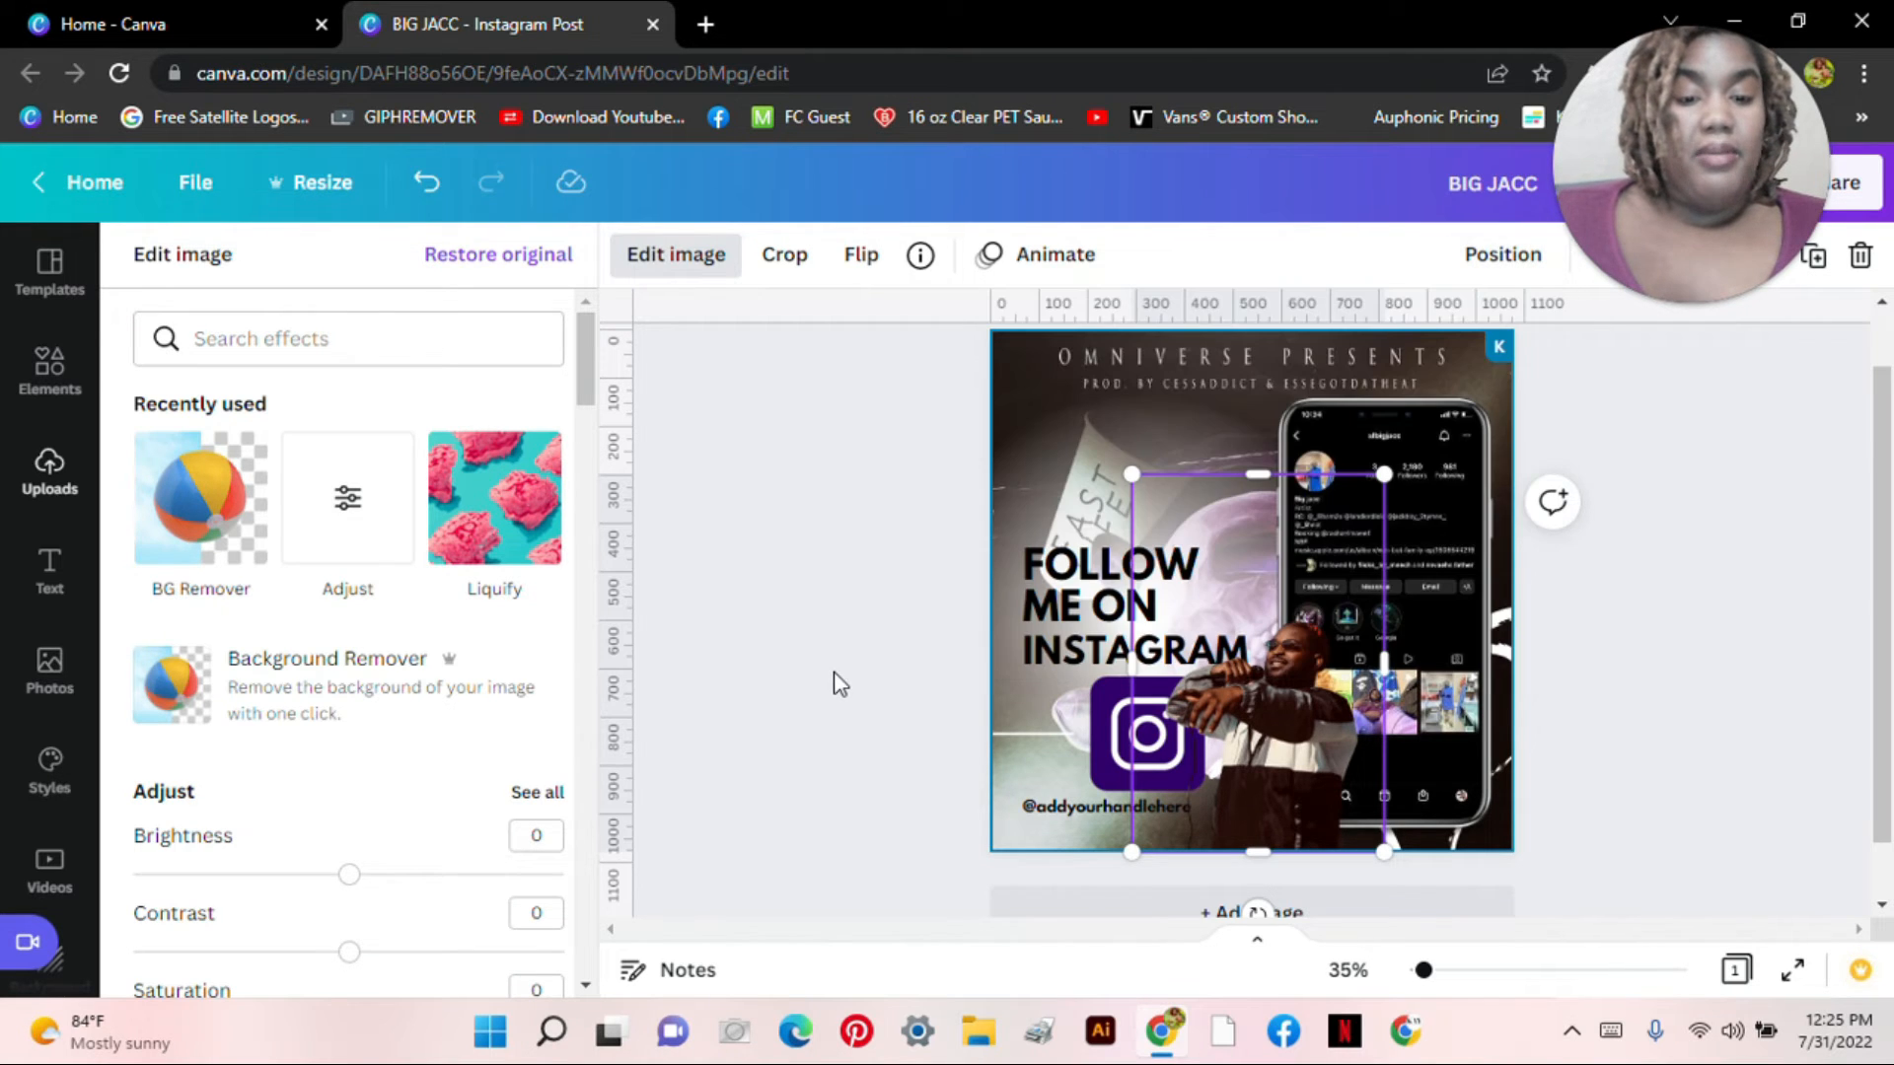
{"action": "left_click", "coordinate": [833, 671]}
{"action": "left_click", "coordinate": [621, 693]}
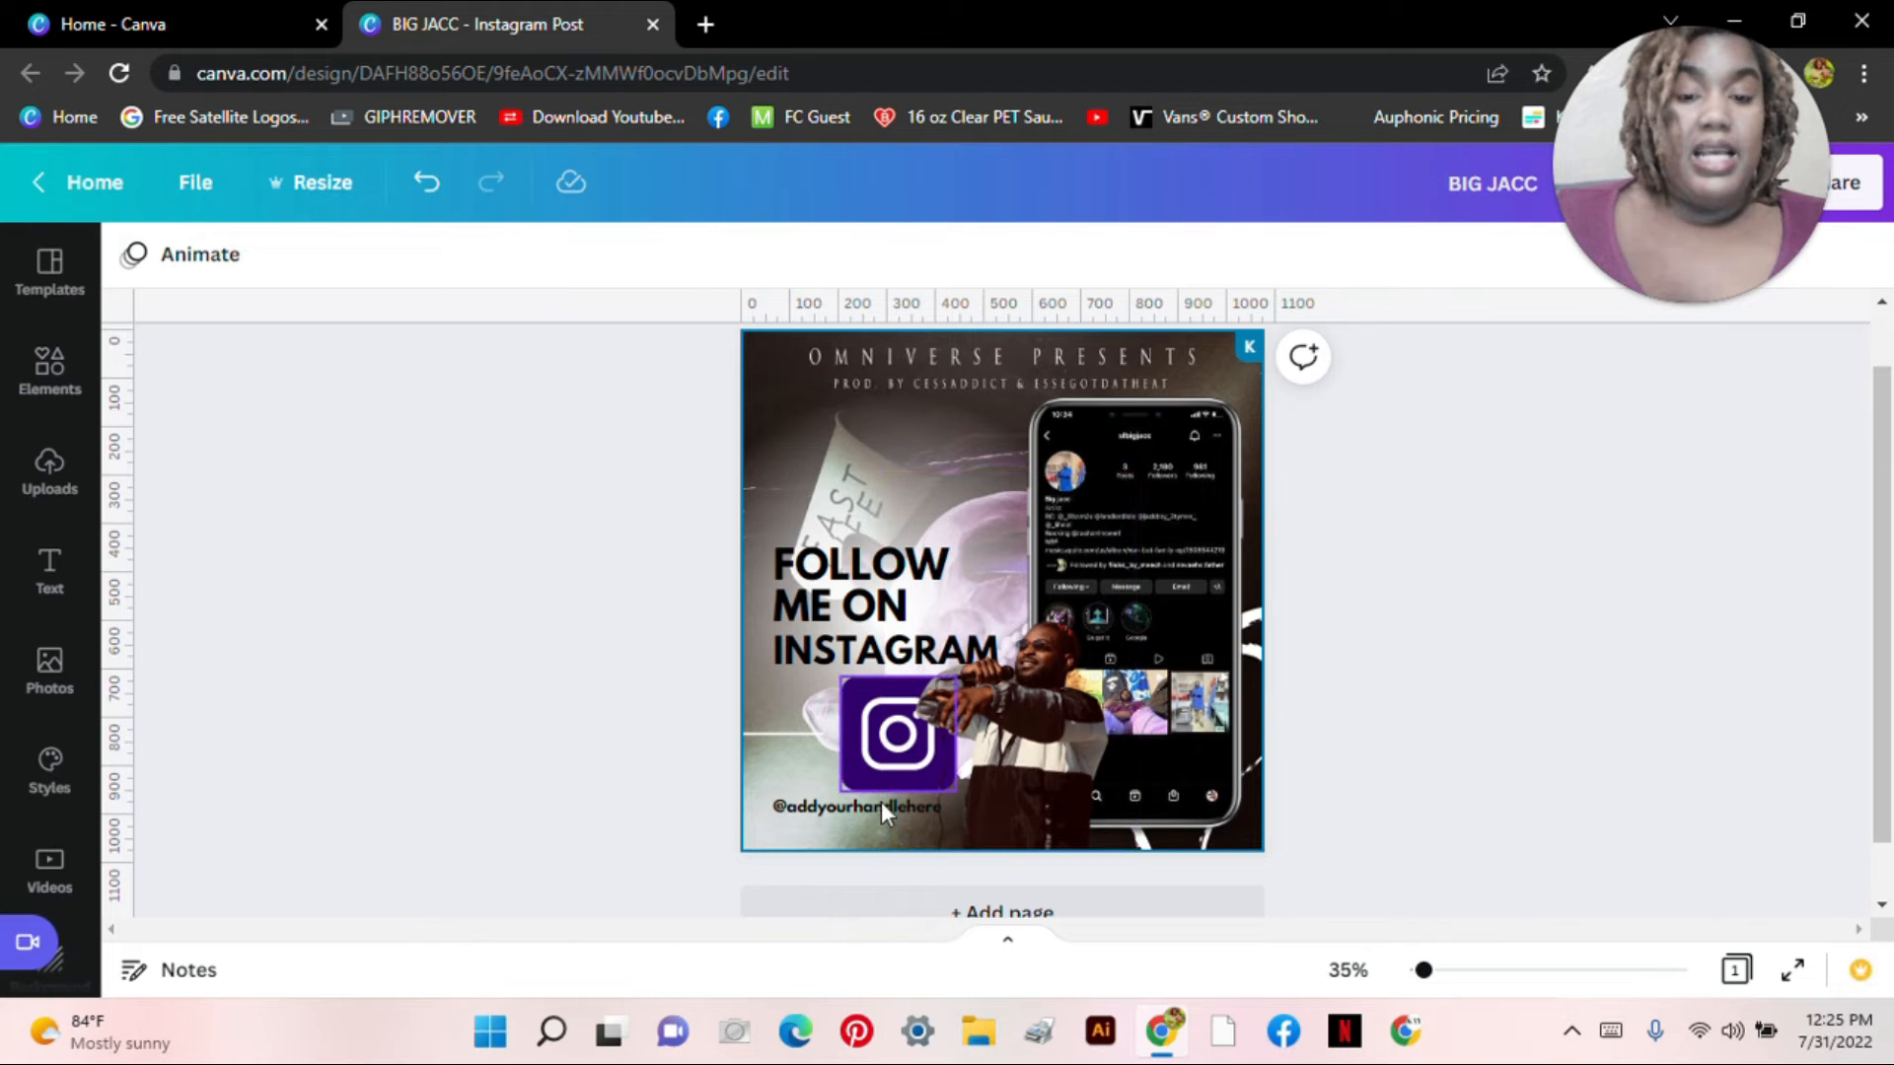
Step: Replace the placeholder handle text with the artist's Instagram handle and shrink its box
{"action": "left_click", "coordinate": [816, 819]}
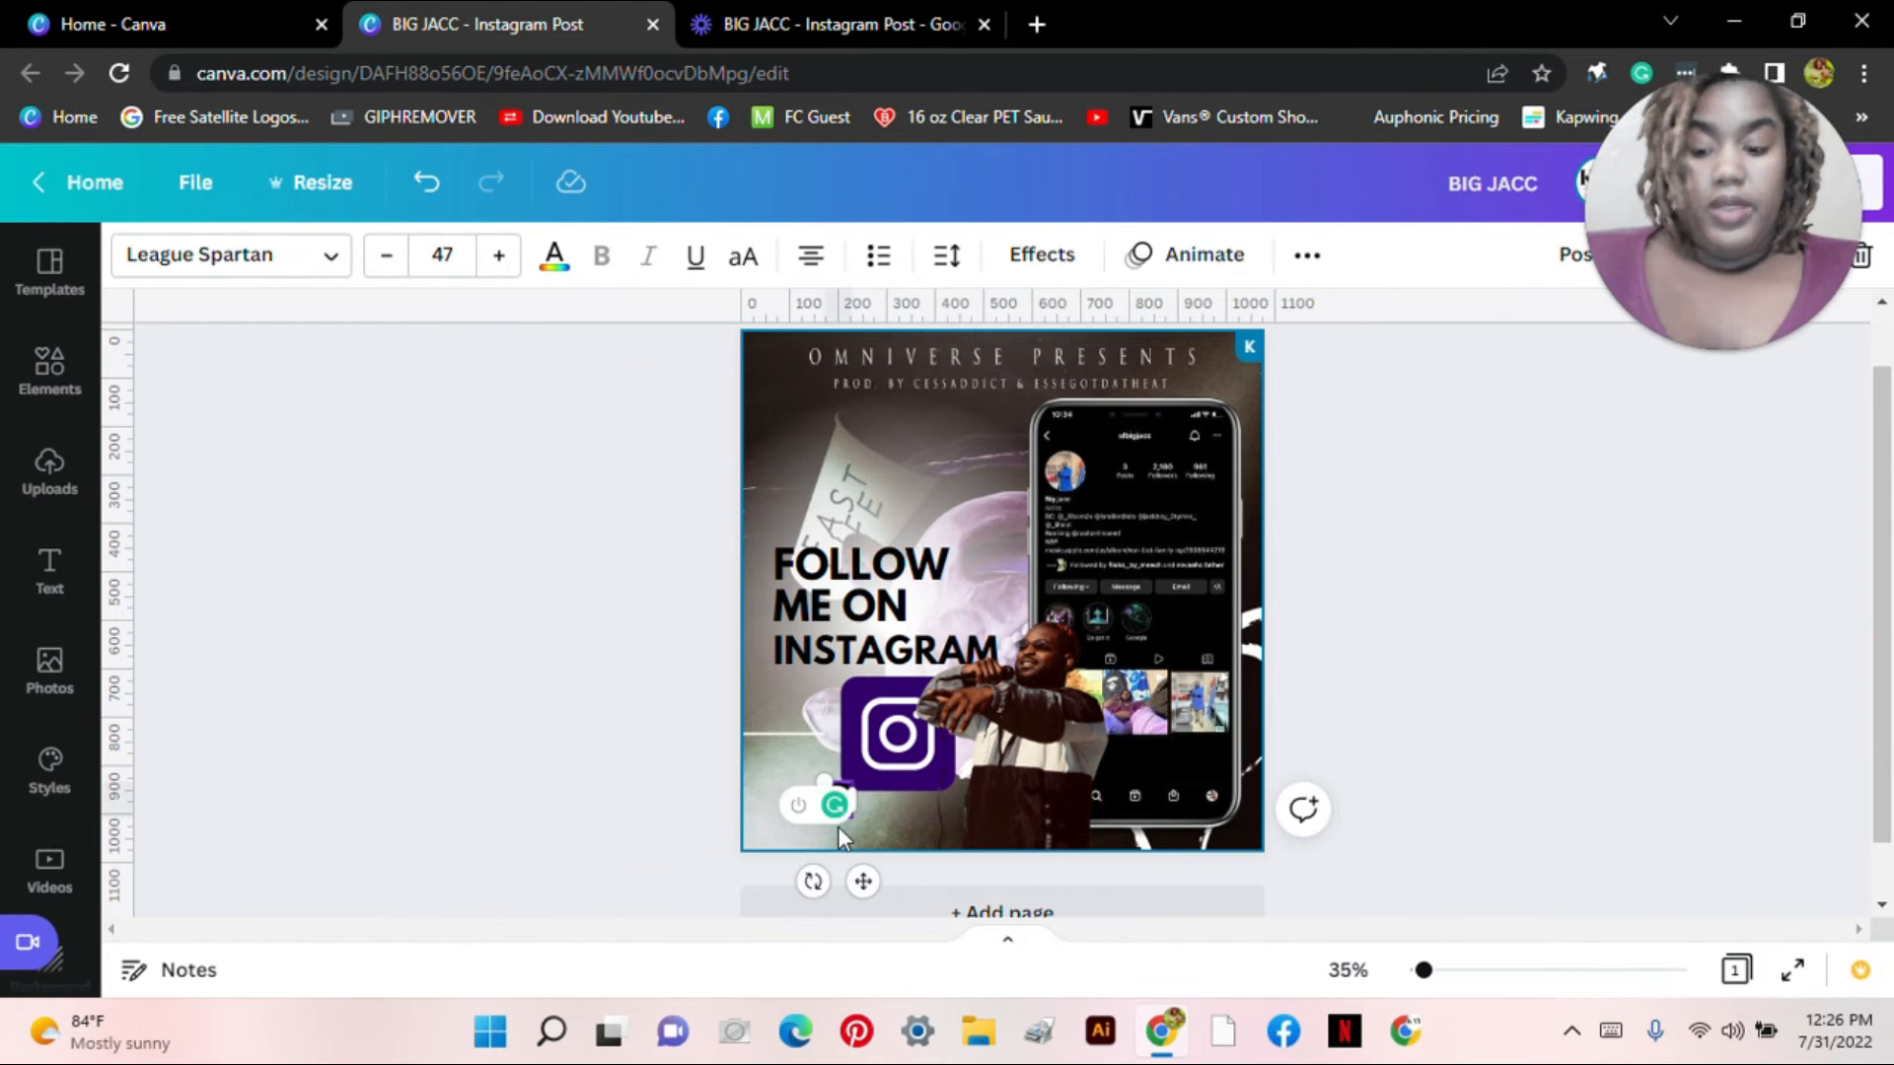
{"action": "type", "text": "@slbigjacc"}
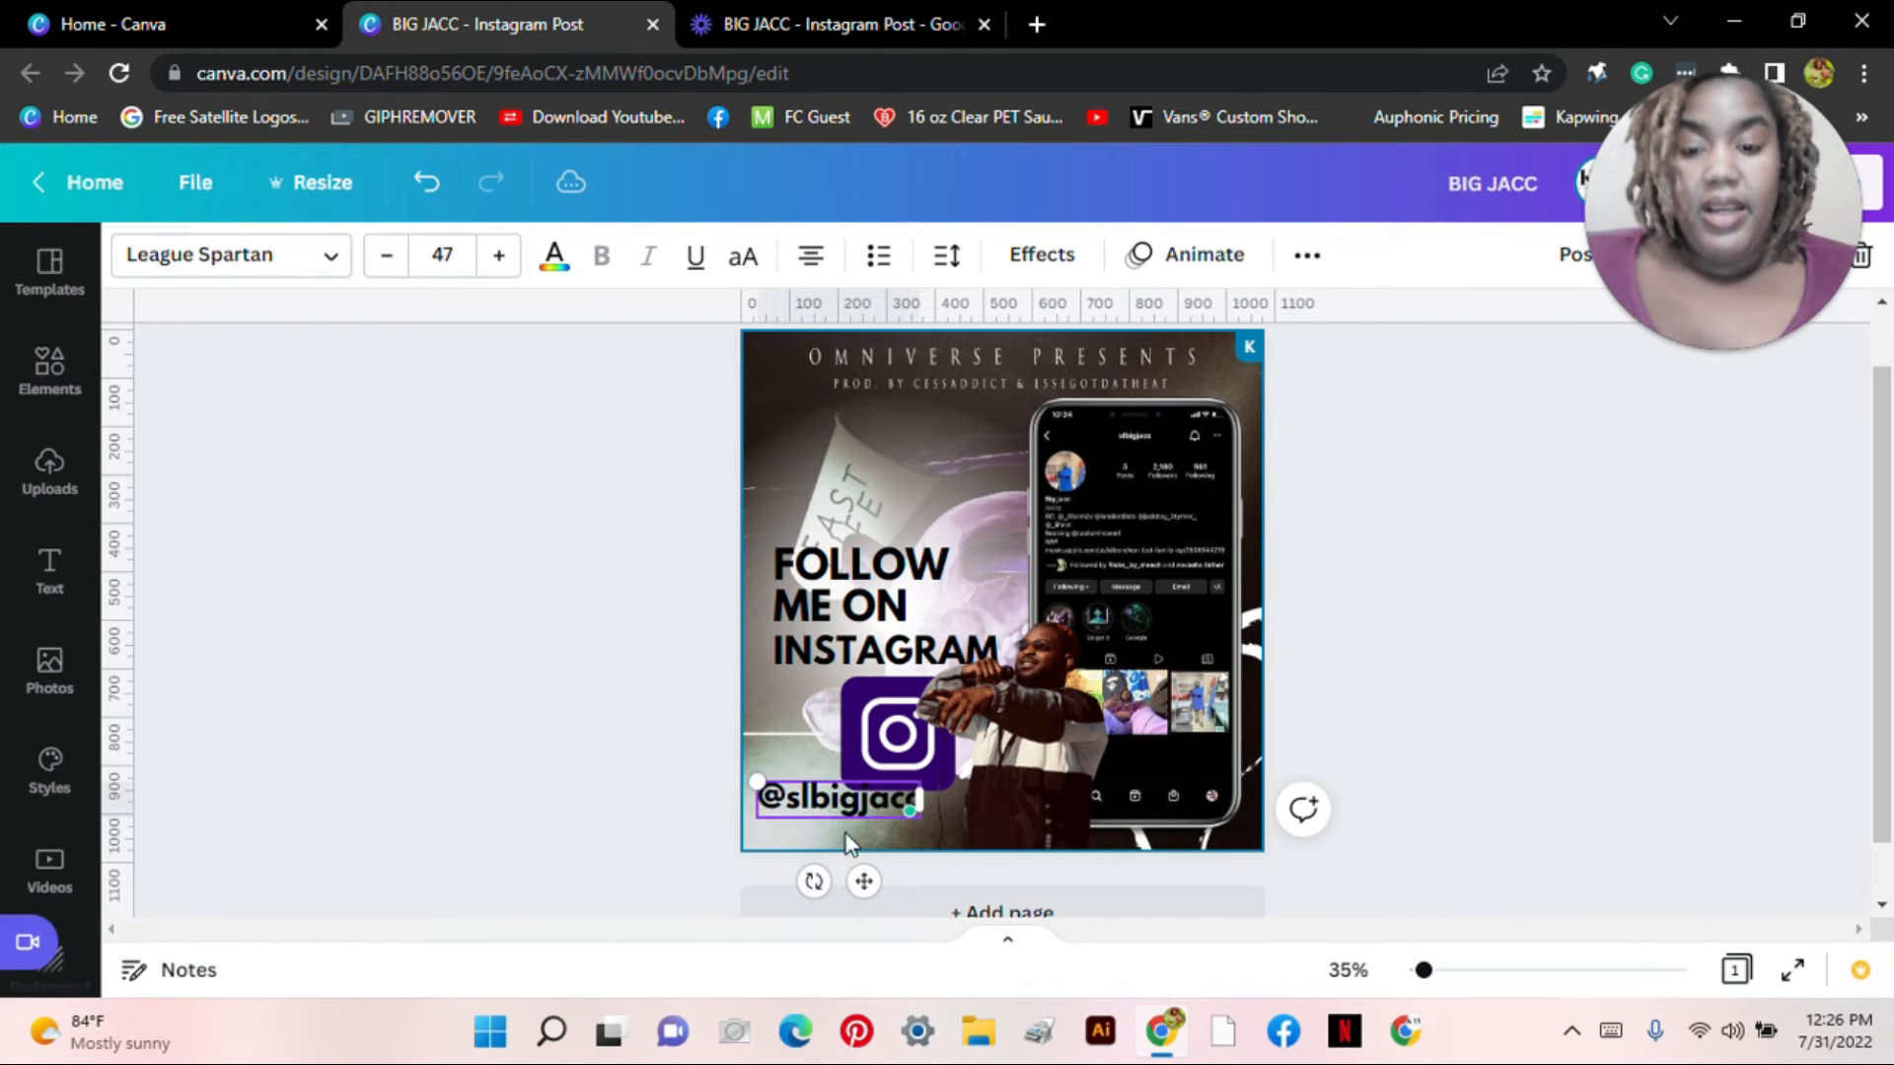
{"action": "left_click_drag", "start_coordinate": [759, 783], "coordinate": [819, 808]}
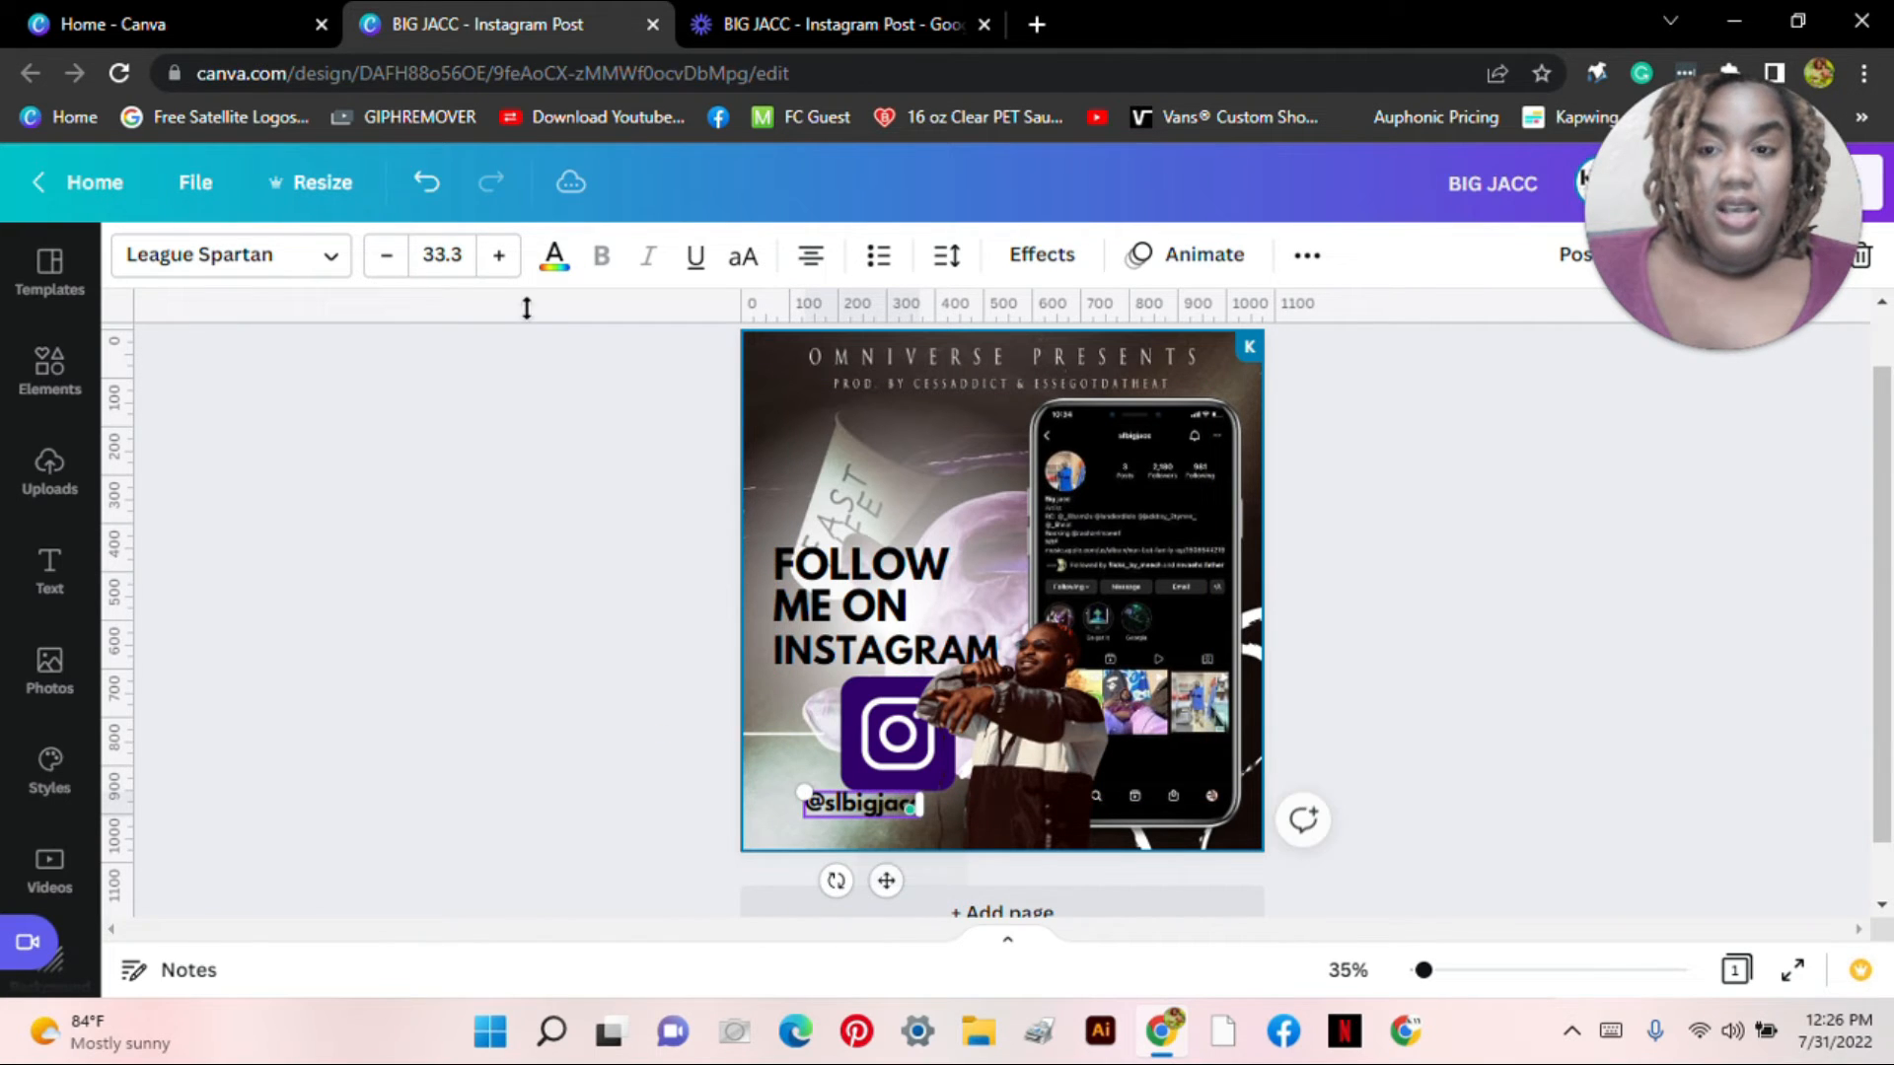
{"action": "left_click", "coordinate": [386, 259]}
{"action": "left_click", "coordinate": [386, 258]}
Step: Scale the handle's font up to about 30.5 and place it beneath the Instagram logo
{"action": "left_click", "coordinate": [442, 255]}
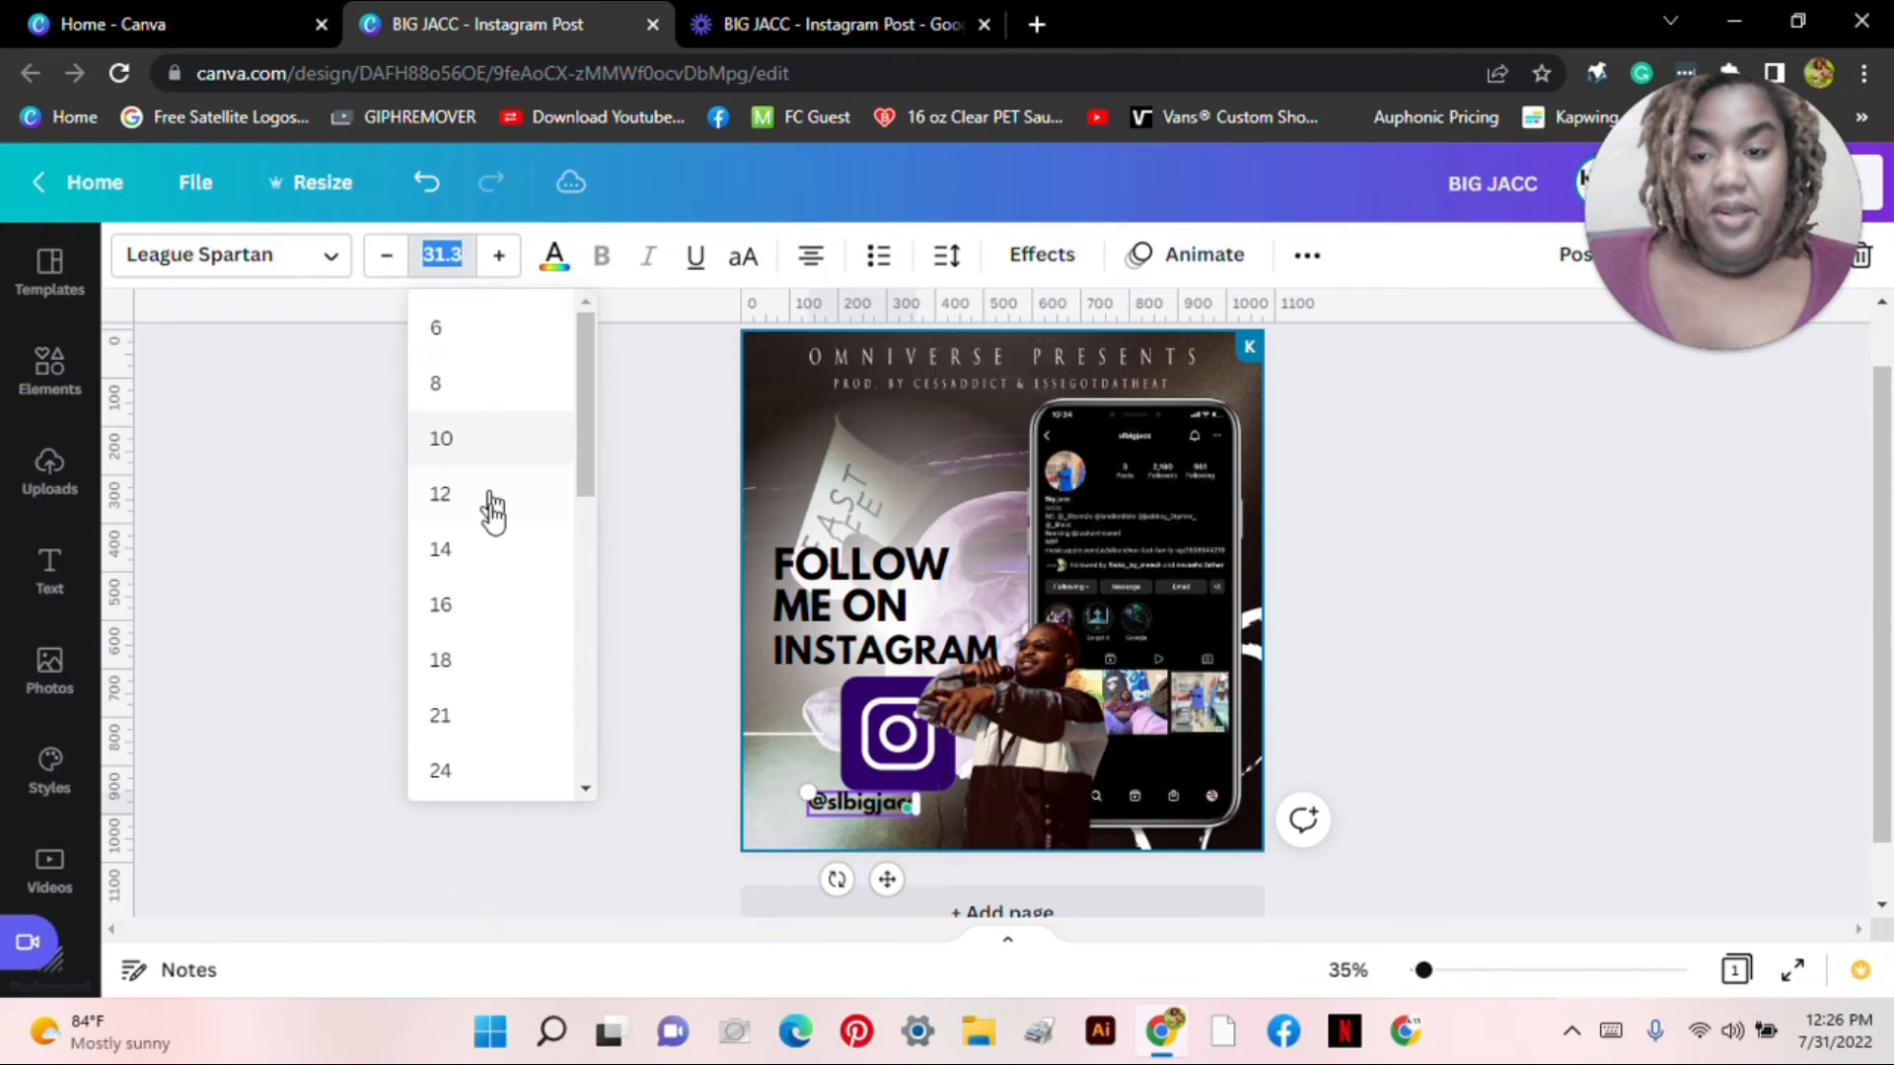
{"action": "left_click", "coordinate": [498, 543]}
{"action": "left_click", "coordinate": [442, 254]}
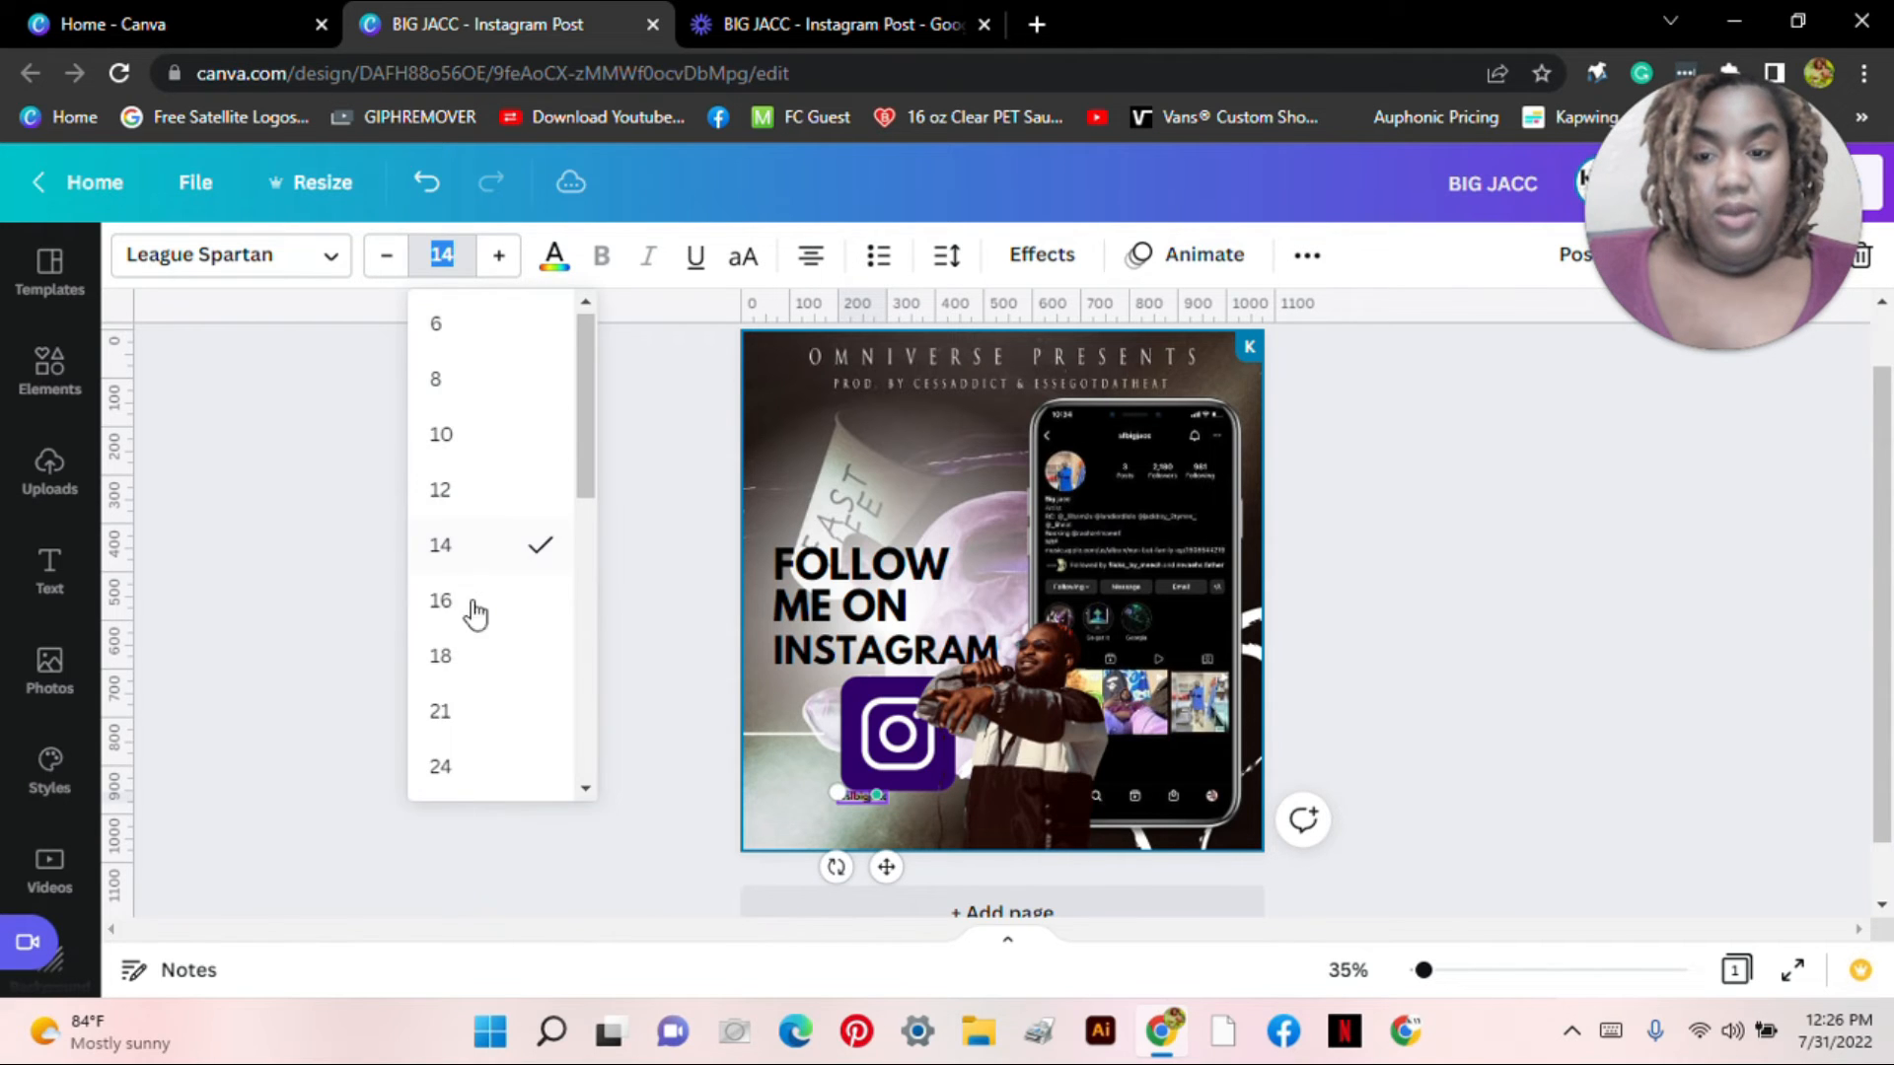
{"action": "left_click", "coordinate": [482, 712]}
{"action": "left_click_drag", "start_coordinate": [827, 791], "coordinate": [793, 786]}
{"action": "left_click_drag", "start_coordinate": [870, 872], "coordinate": [824, 884]}
{"action": "left_click_drag", "start_coordinate": [831, 763], "coordinate": [848, 609]}
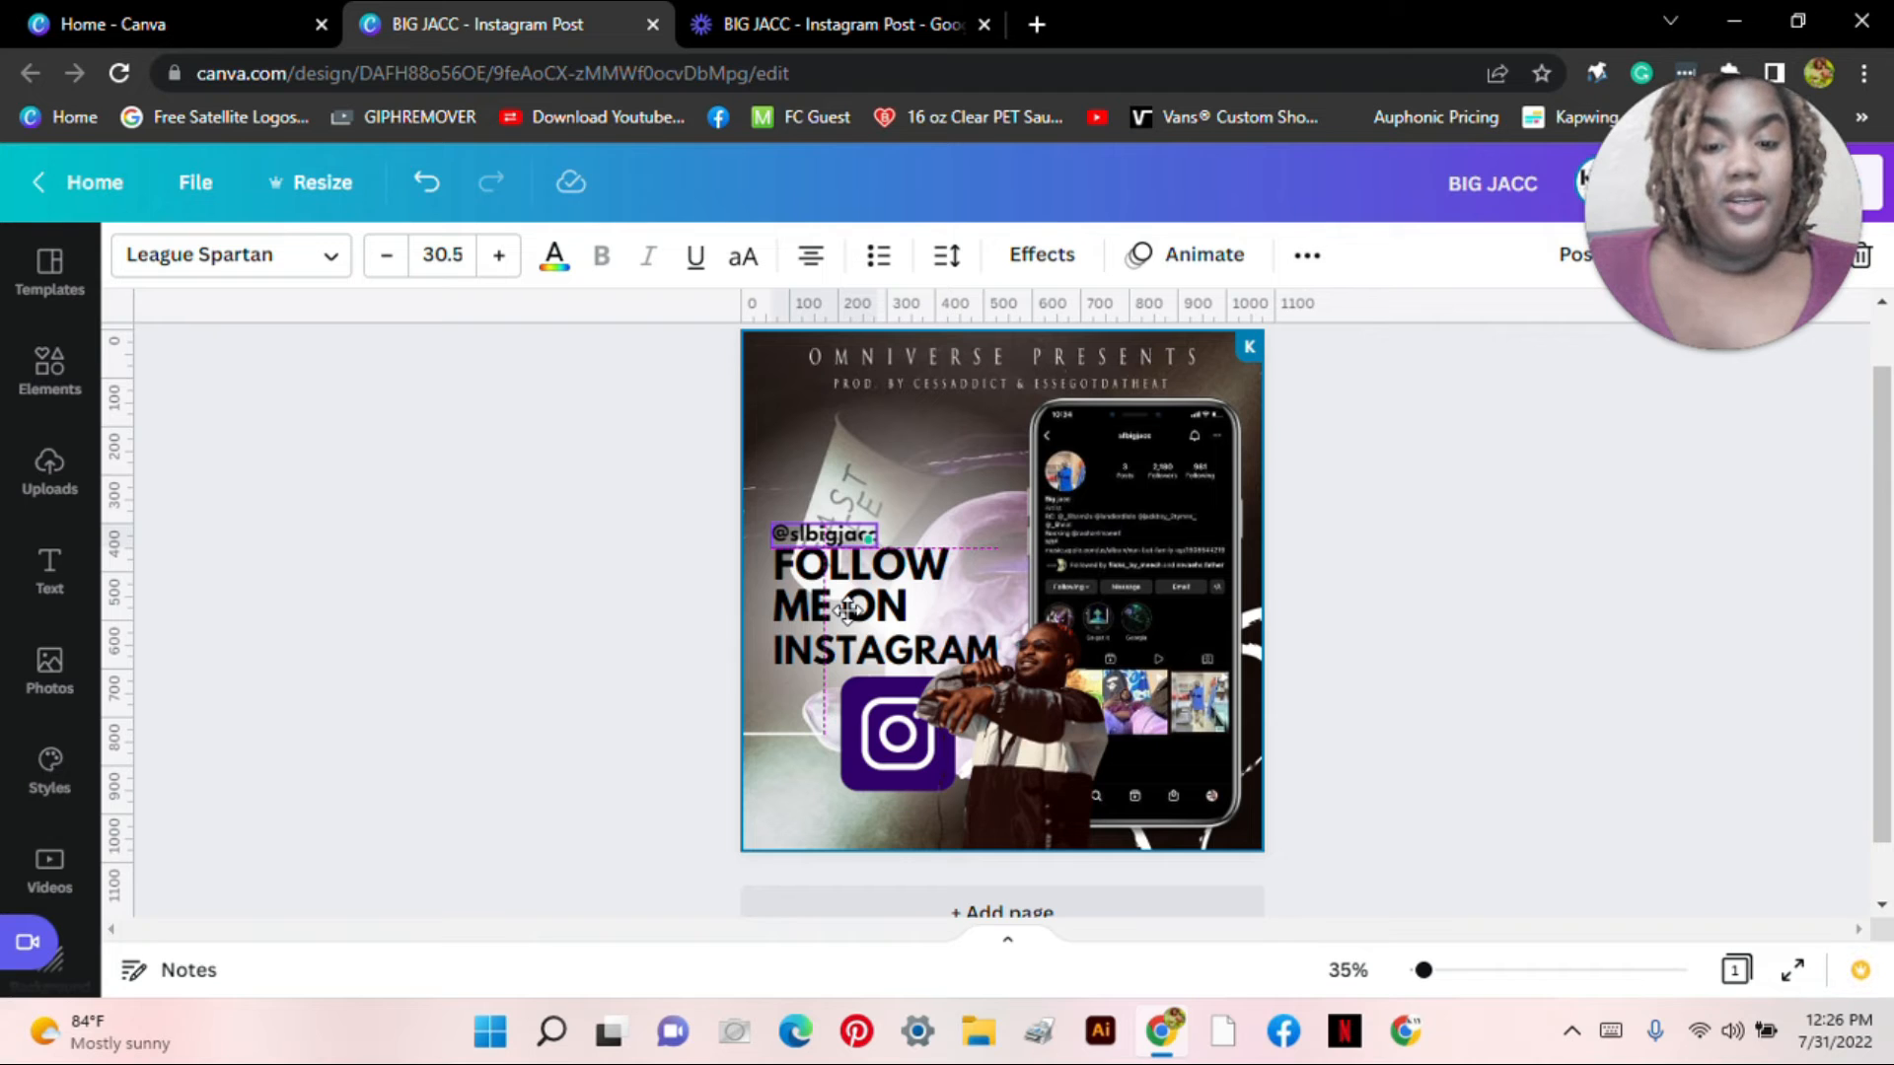
{"action": "left_click_drag", "start_coordinate": [849, 608], "coordinate": [925, 886]}
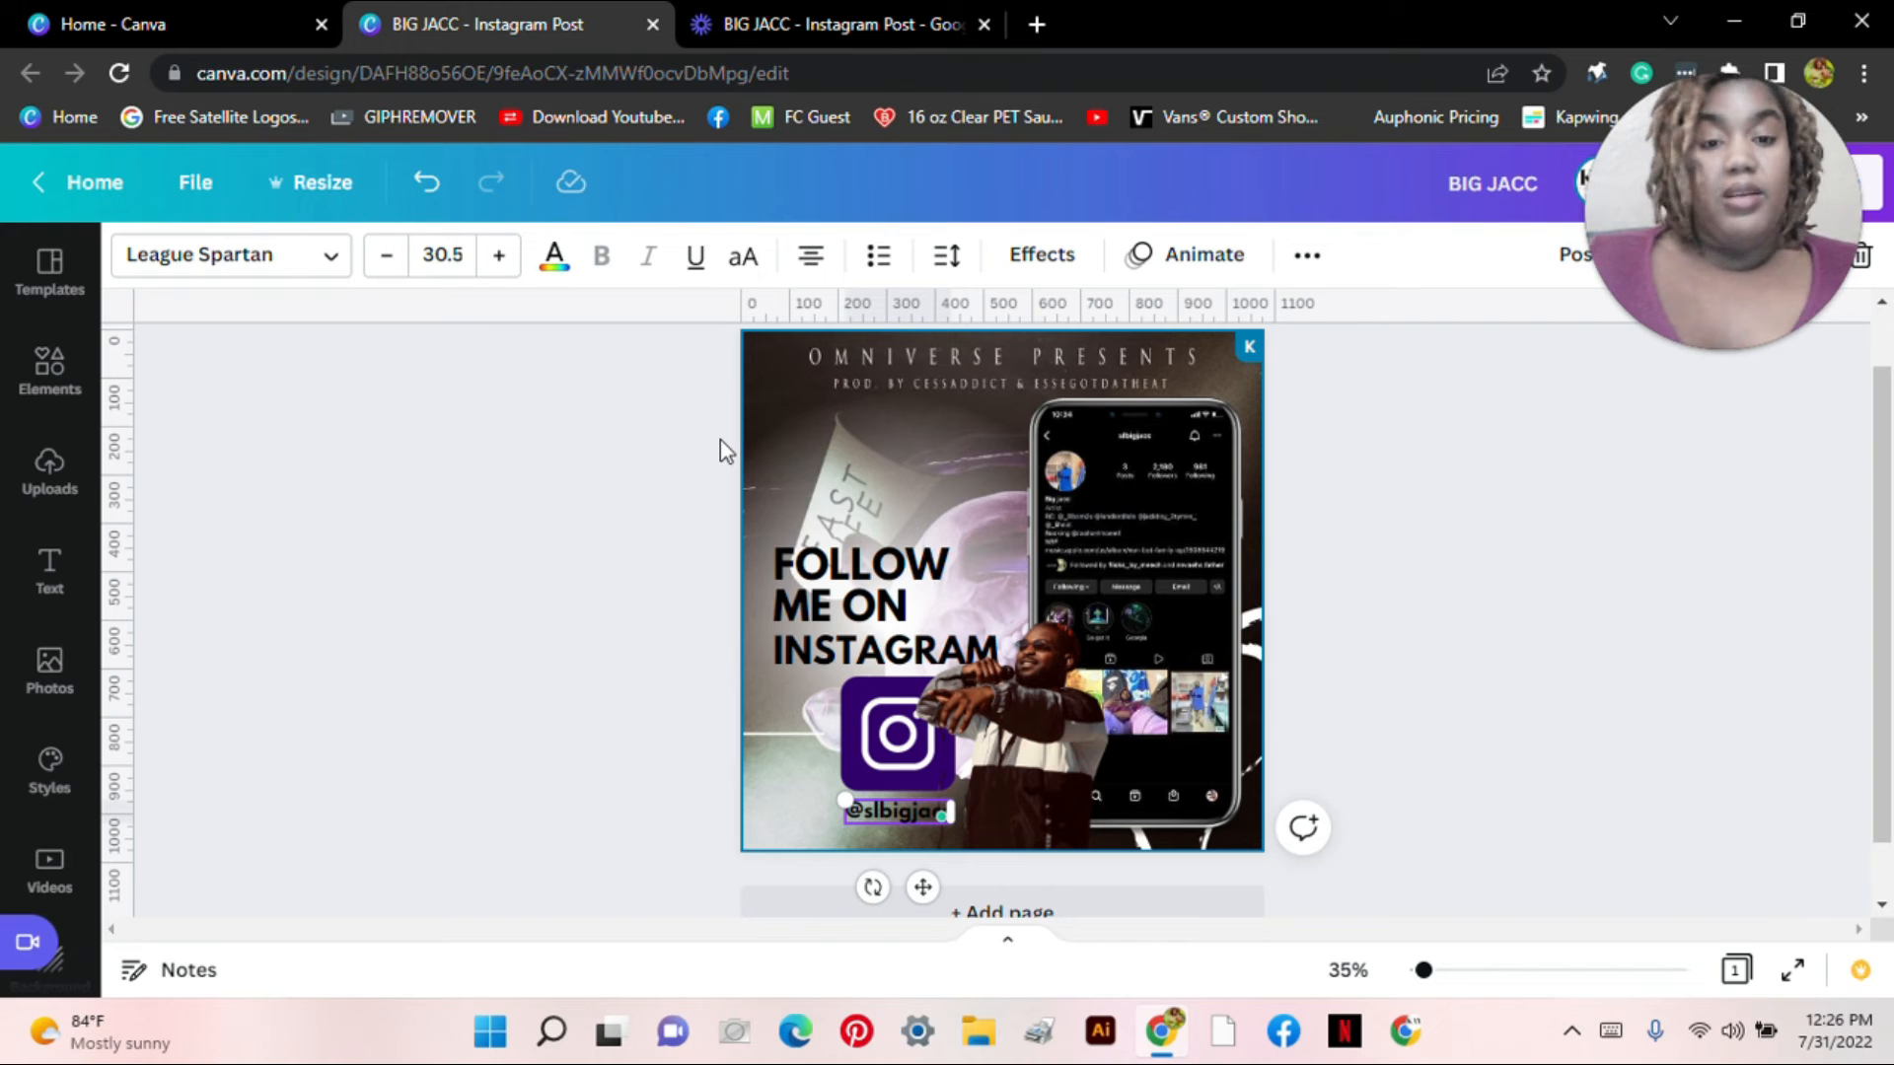
Step: Colour the handle text white, then briefly toggle crop on the Instagram logo
{"action": "left_click", "coordinate": [554, 256]}
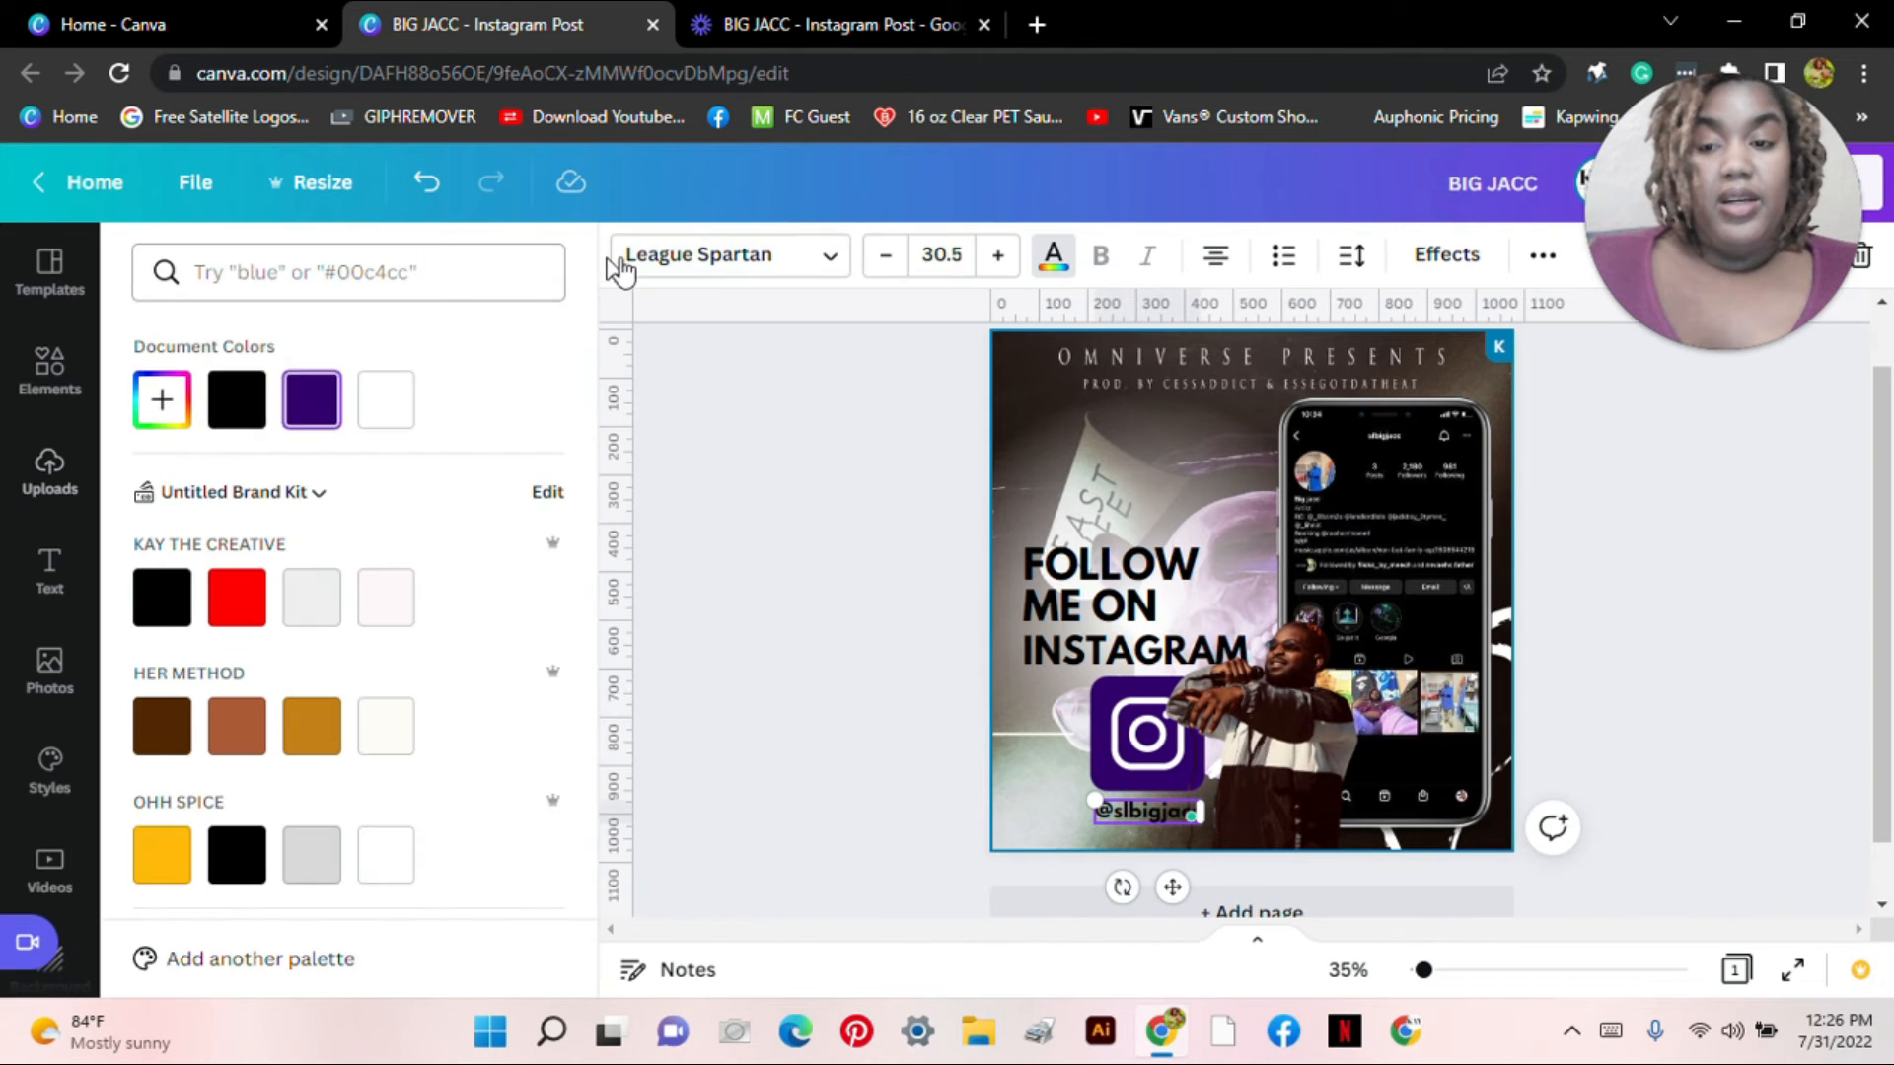
{"action": "left_click", "coordinate": [391, 414]}
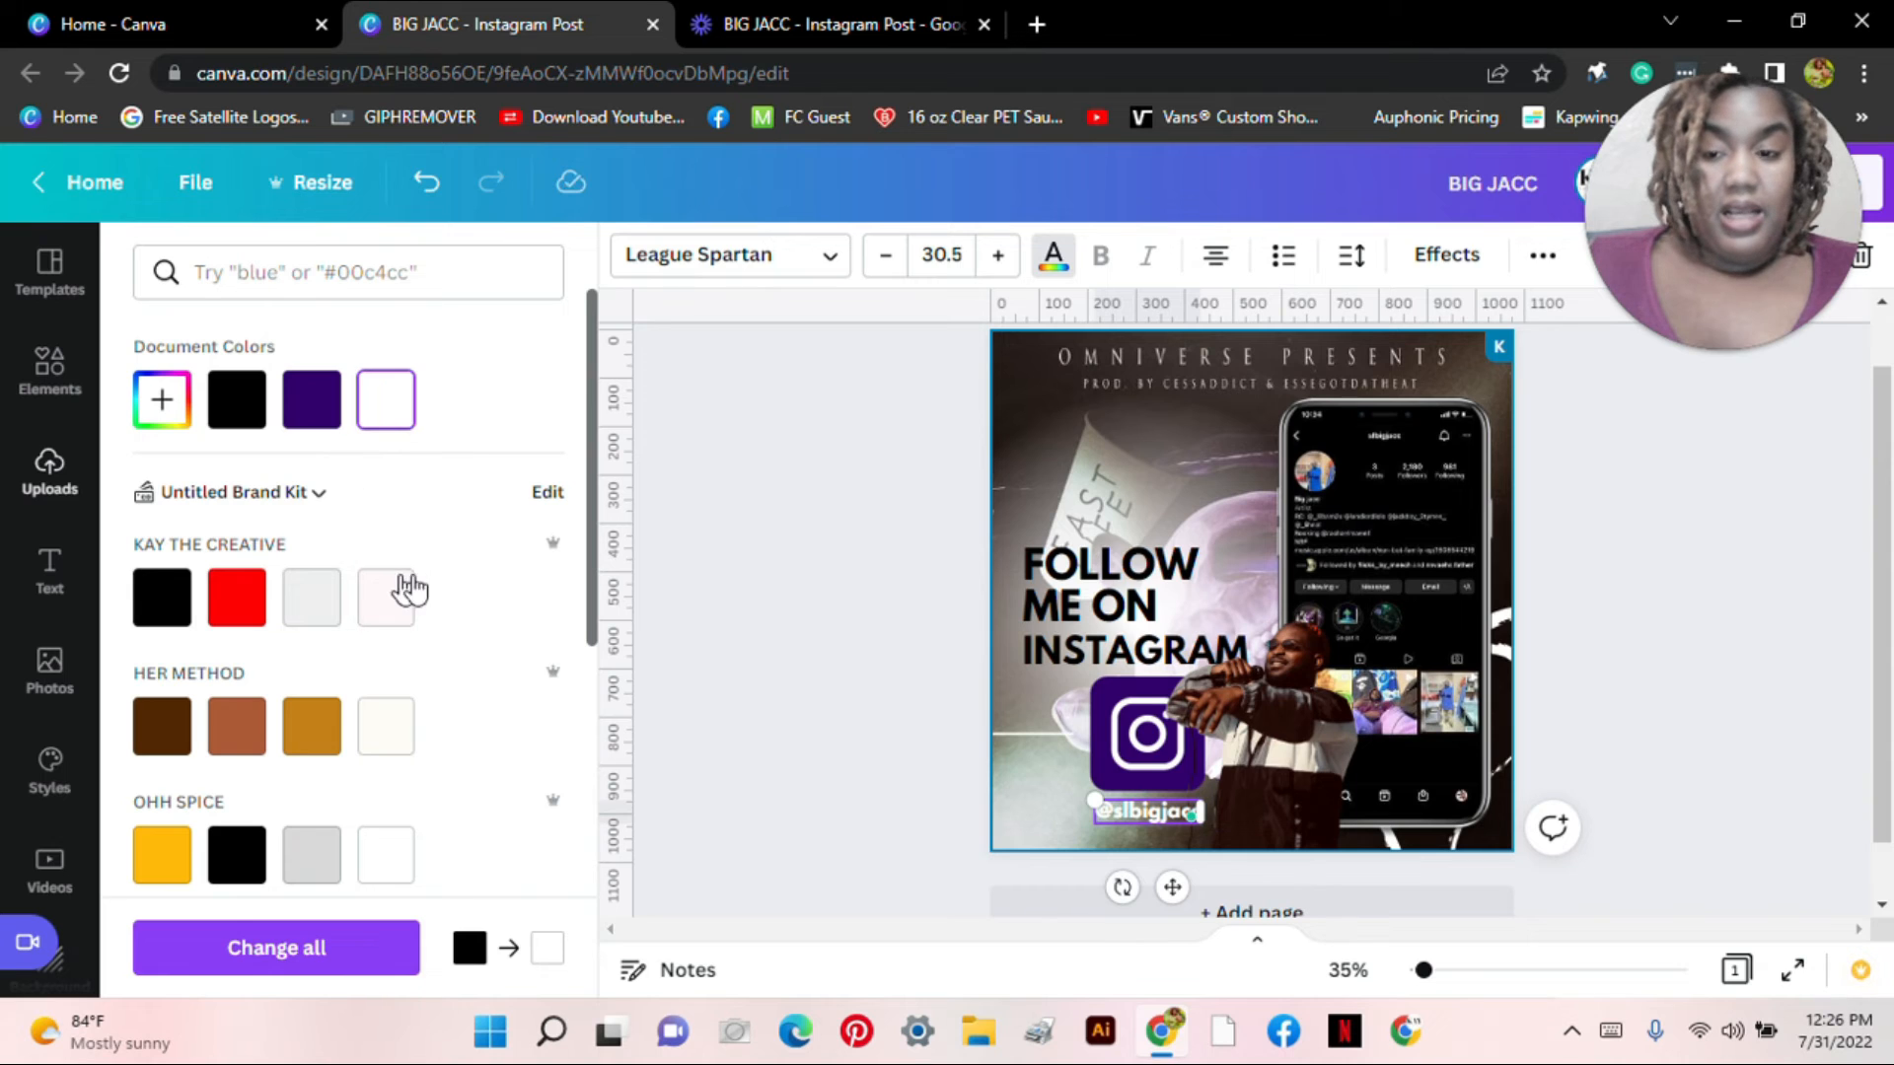
{"action": "left_click", "coordinate": [875, 697]}
{"action": "double_click", "coordinate": [877, 705]}
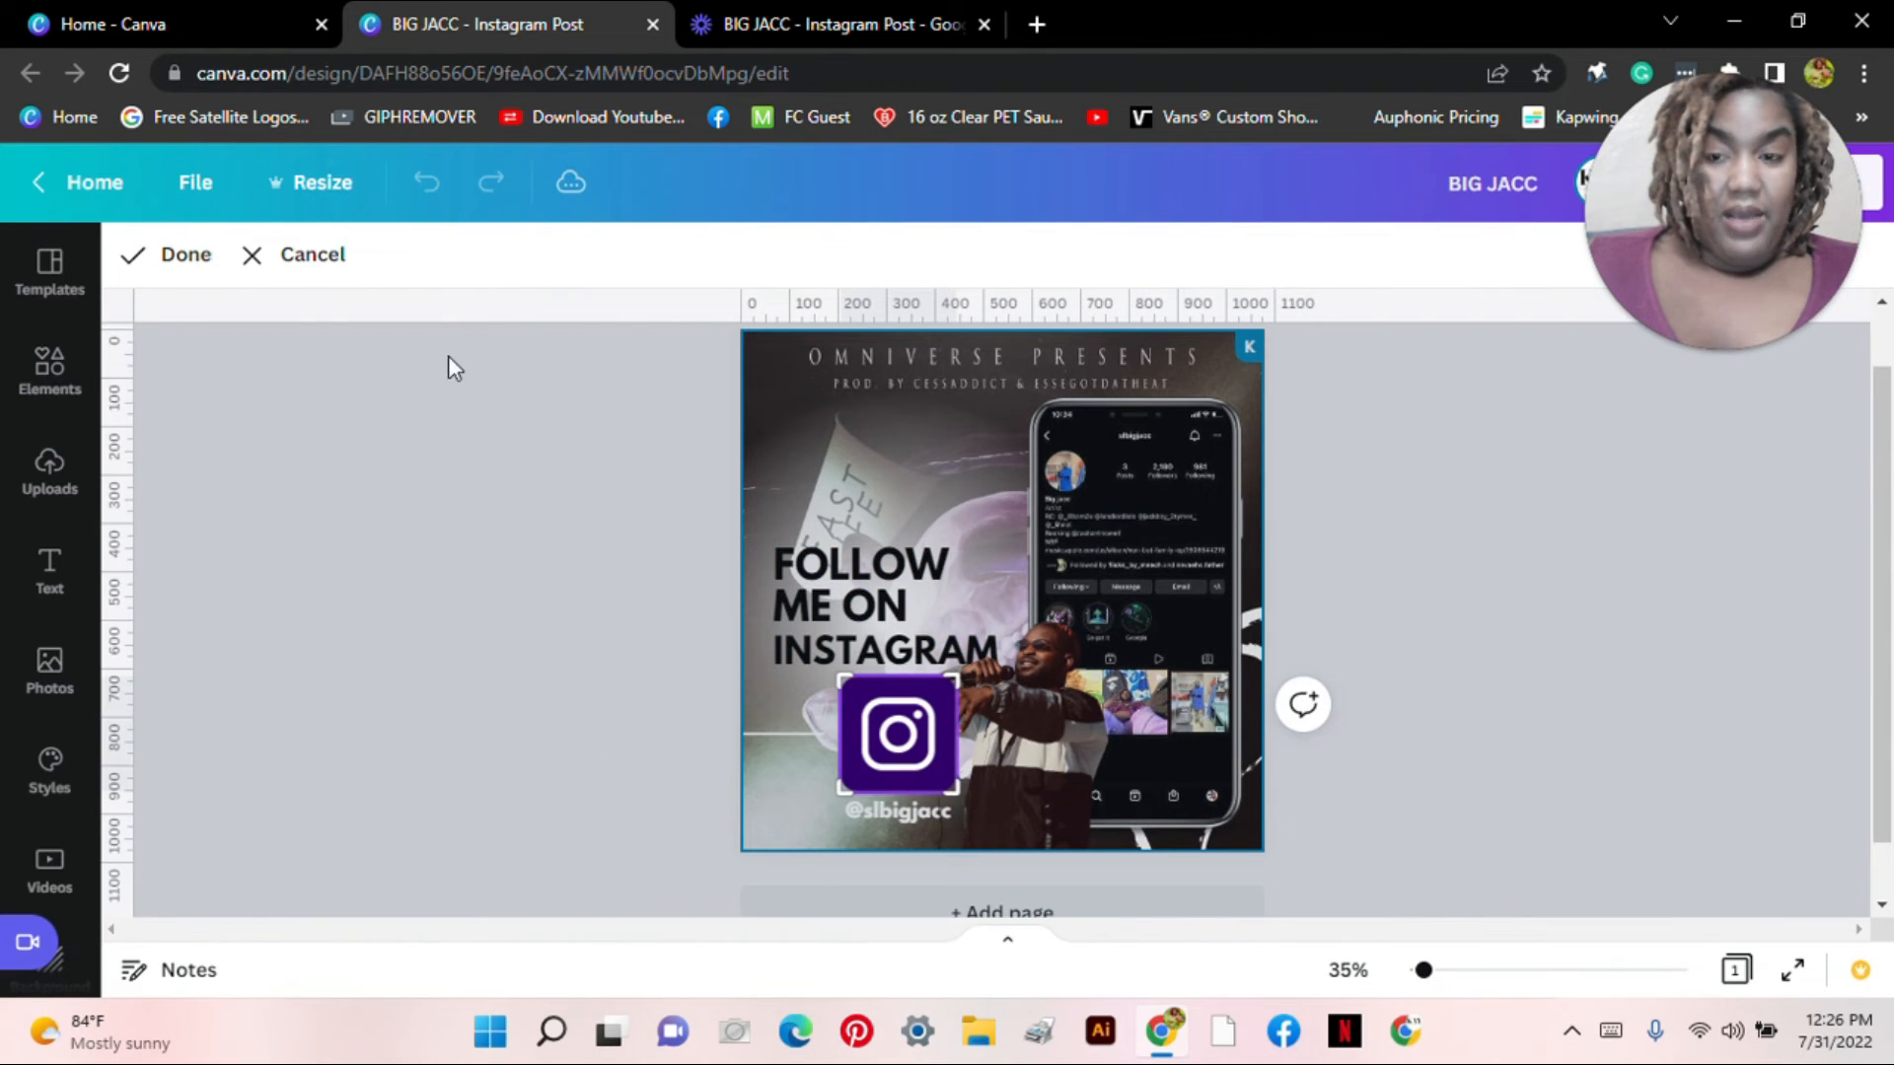
{"action": "left_click", "coordinate": [197, 254]}
{"action": "left_click", "coordinate": [577, 612]}
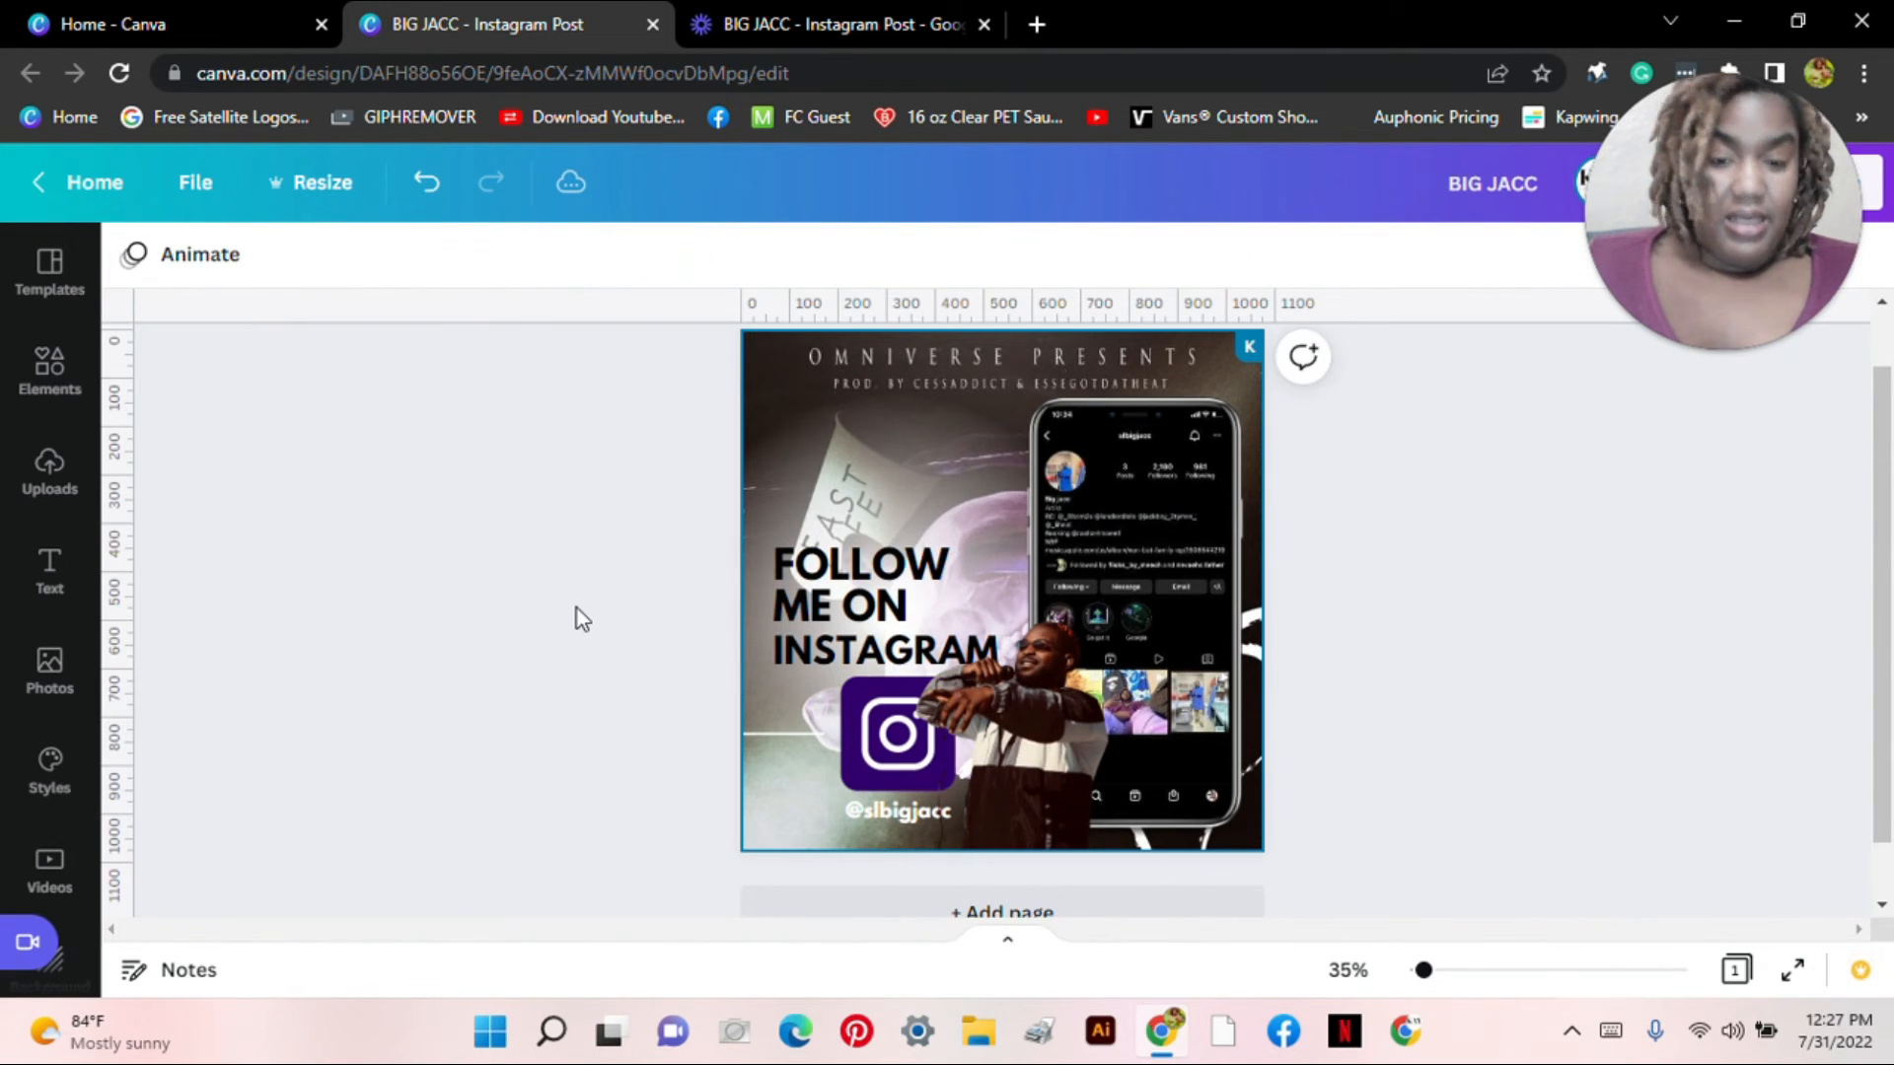
Step: Nudge the handle text slightly lower and recolour it with the purple document colour
{"action": "left_click", "coordinate": [871, 812]}
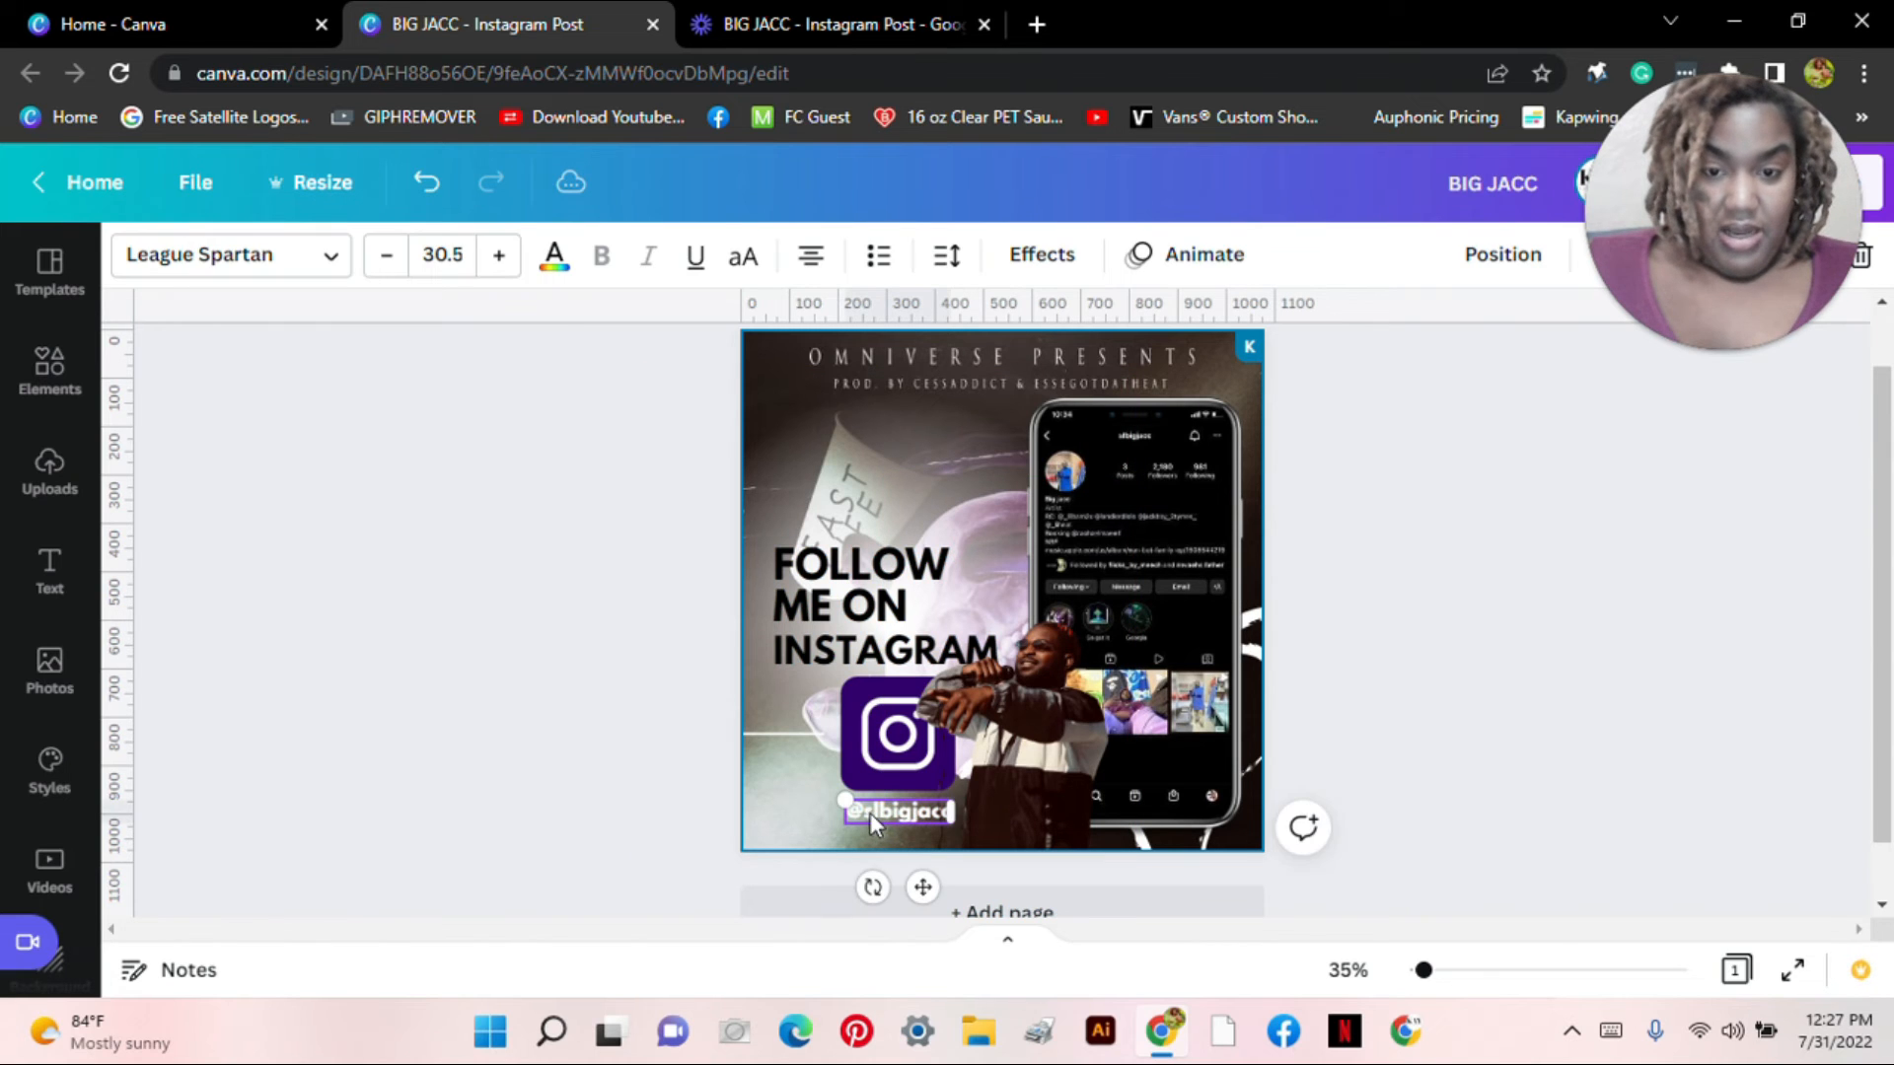
{"action": "left_click_drag", "start_coordinate": [868, 813], "coordinate": [872, 811]}
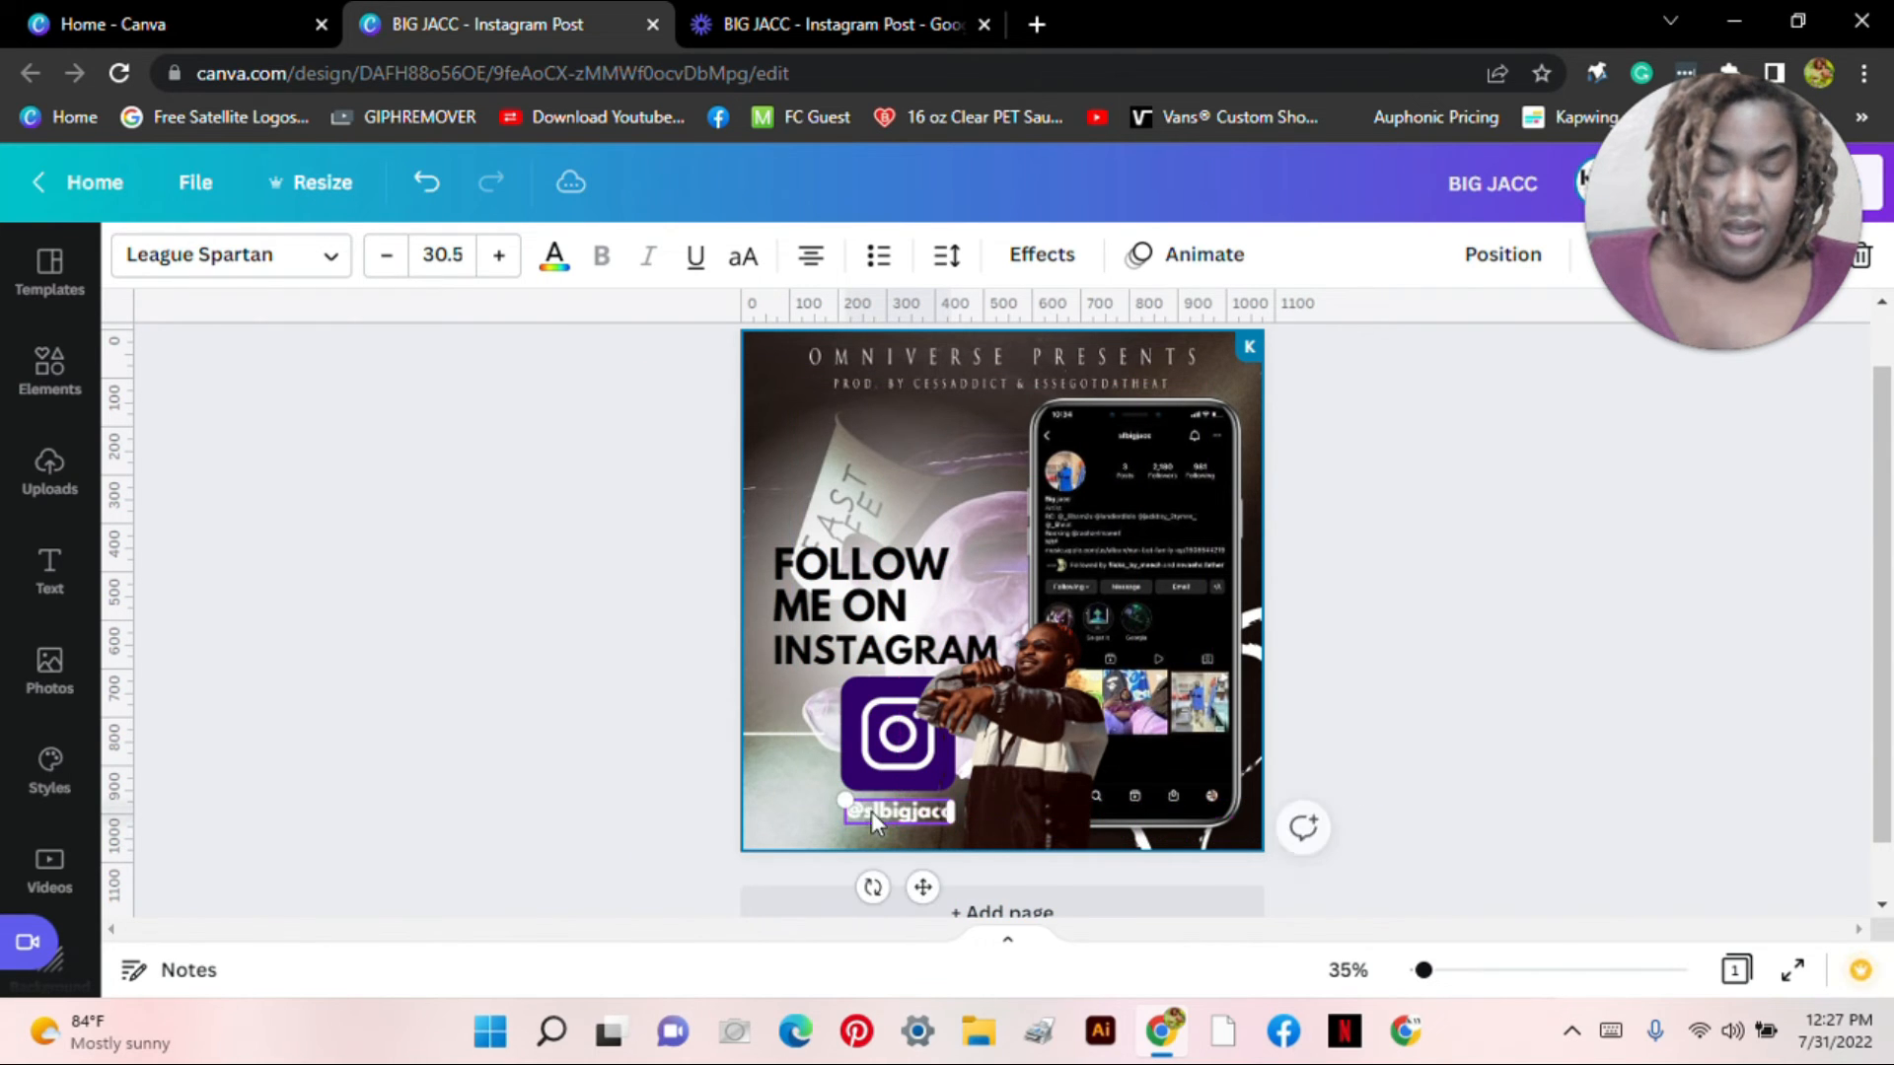
{"action": "left_click", "coordinate": [556, 258]}
{"action": "left_click", "coordinate": [312, 418]}
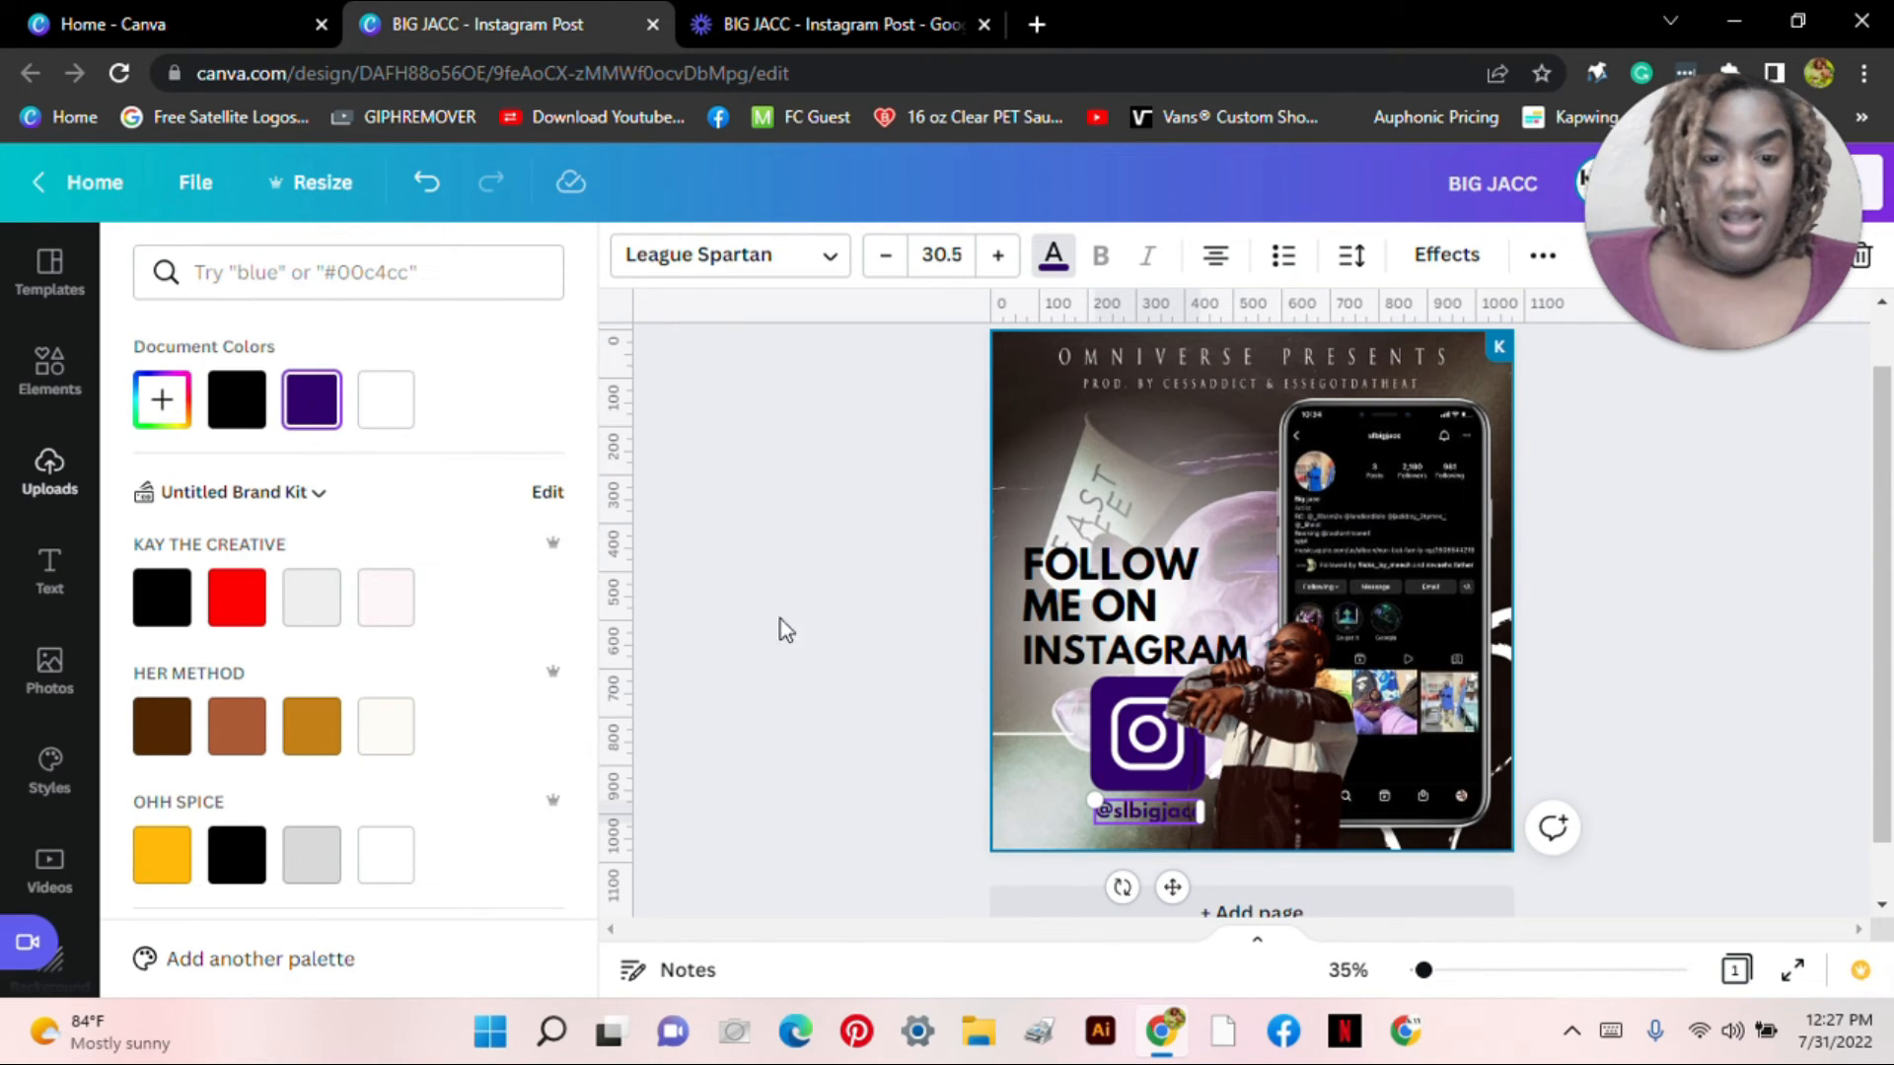
{"action": "left_click", "coordinate": [997, 512]}
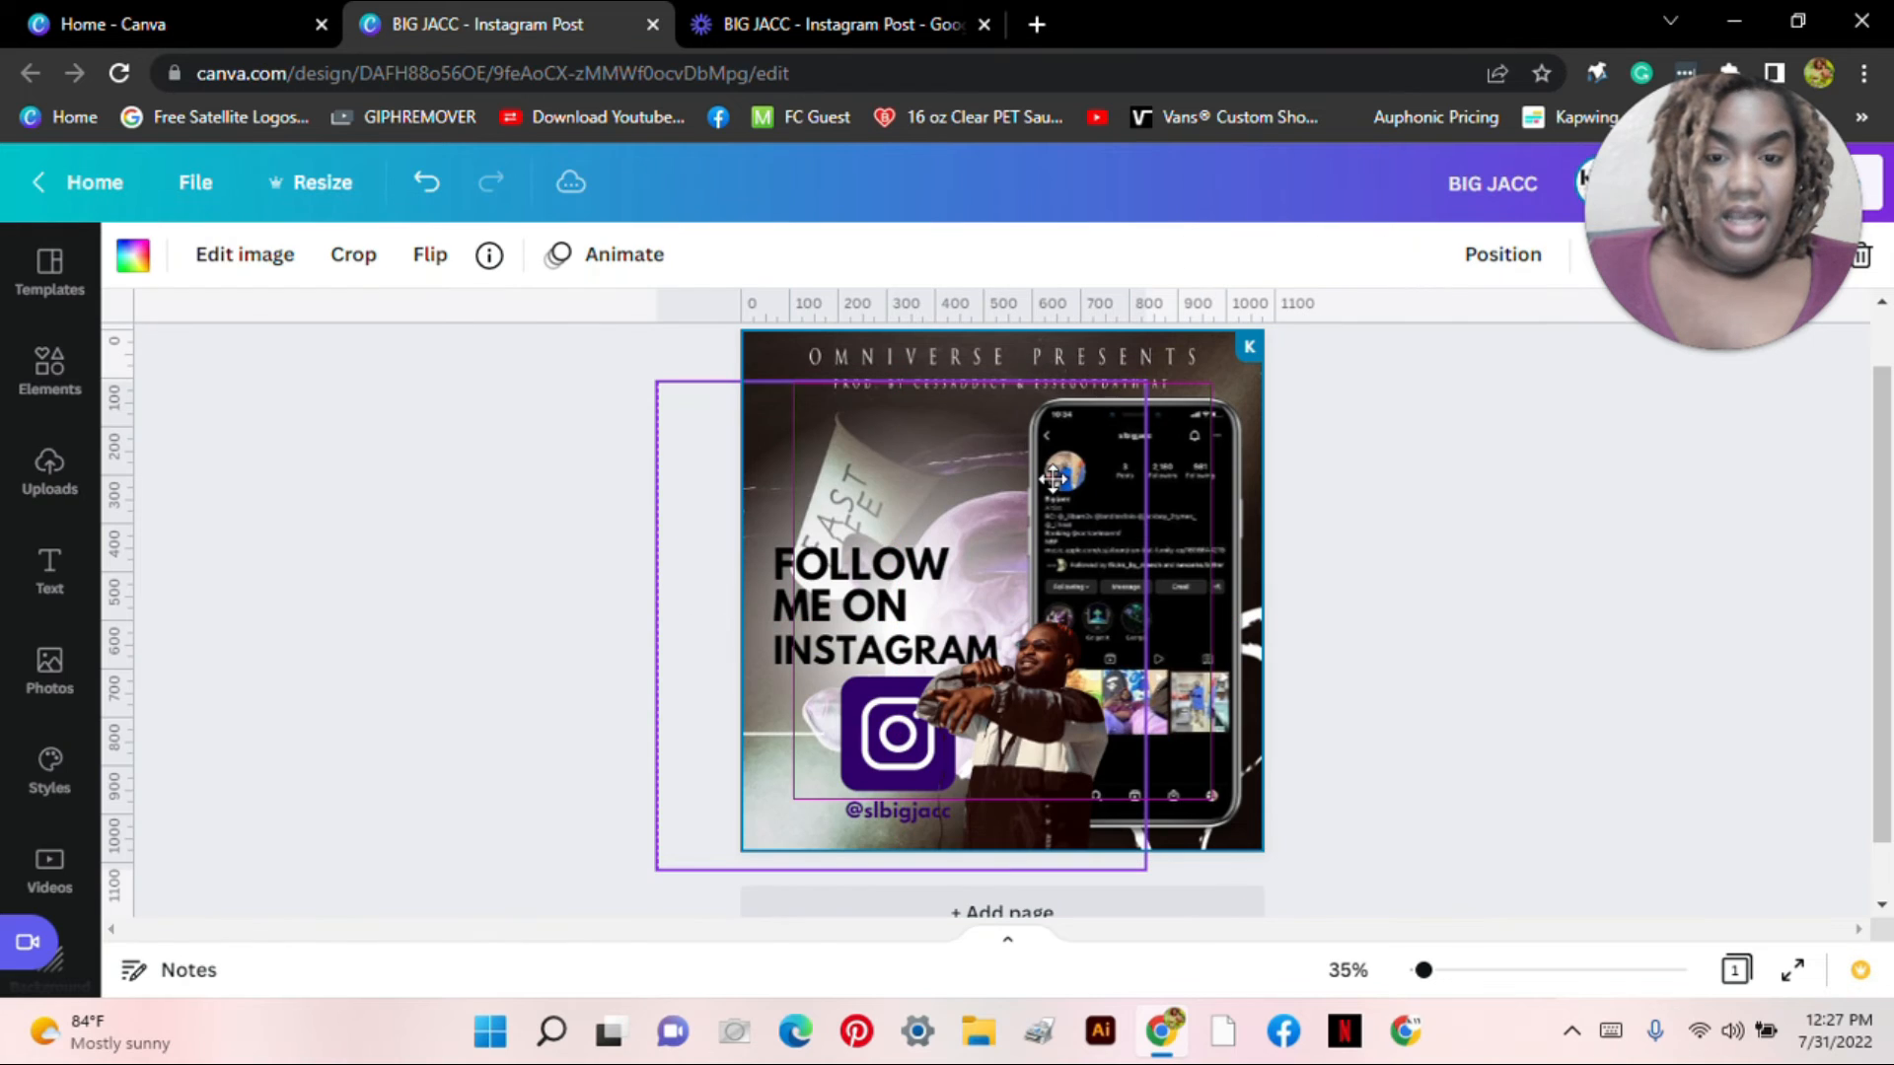
Step: Nudge the artist photo slightly down and zoom in on the design
{"action": "left_click_drag", "start_coordinate": [1054, 478], "coordinate": [1052, 509]}
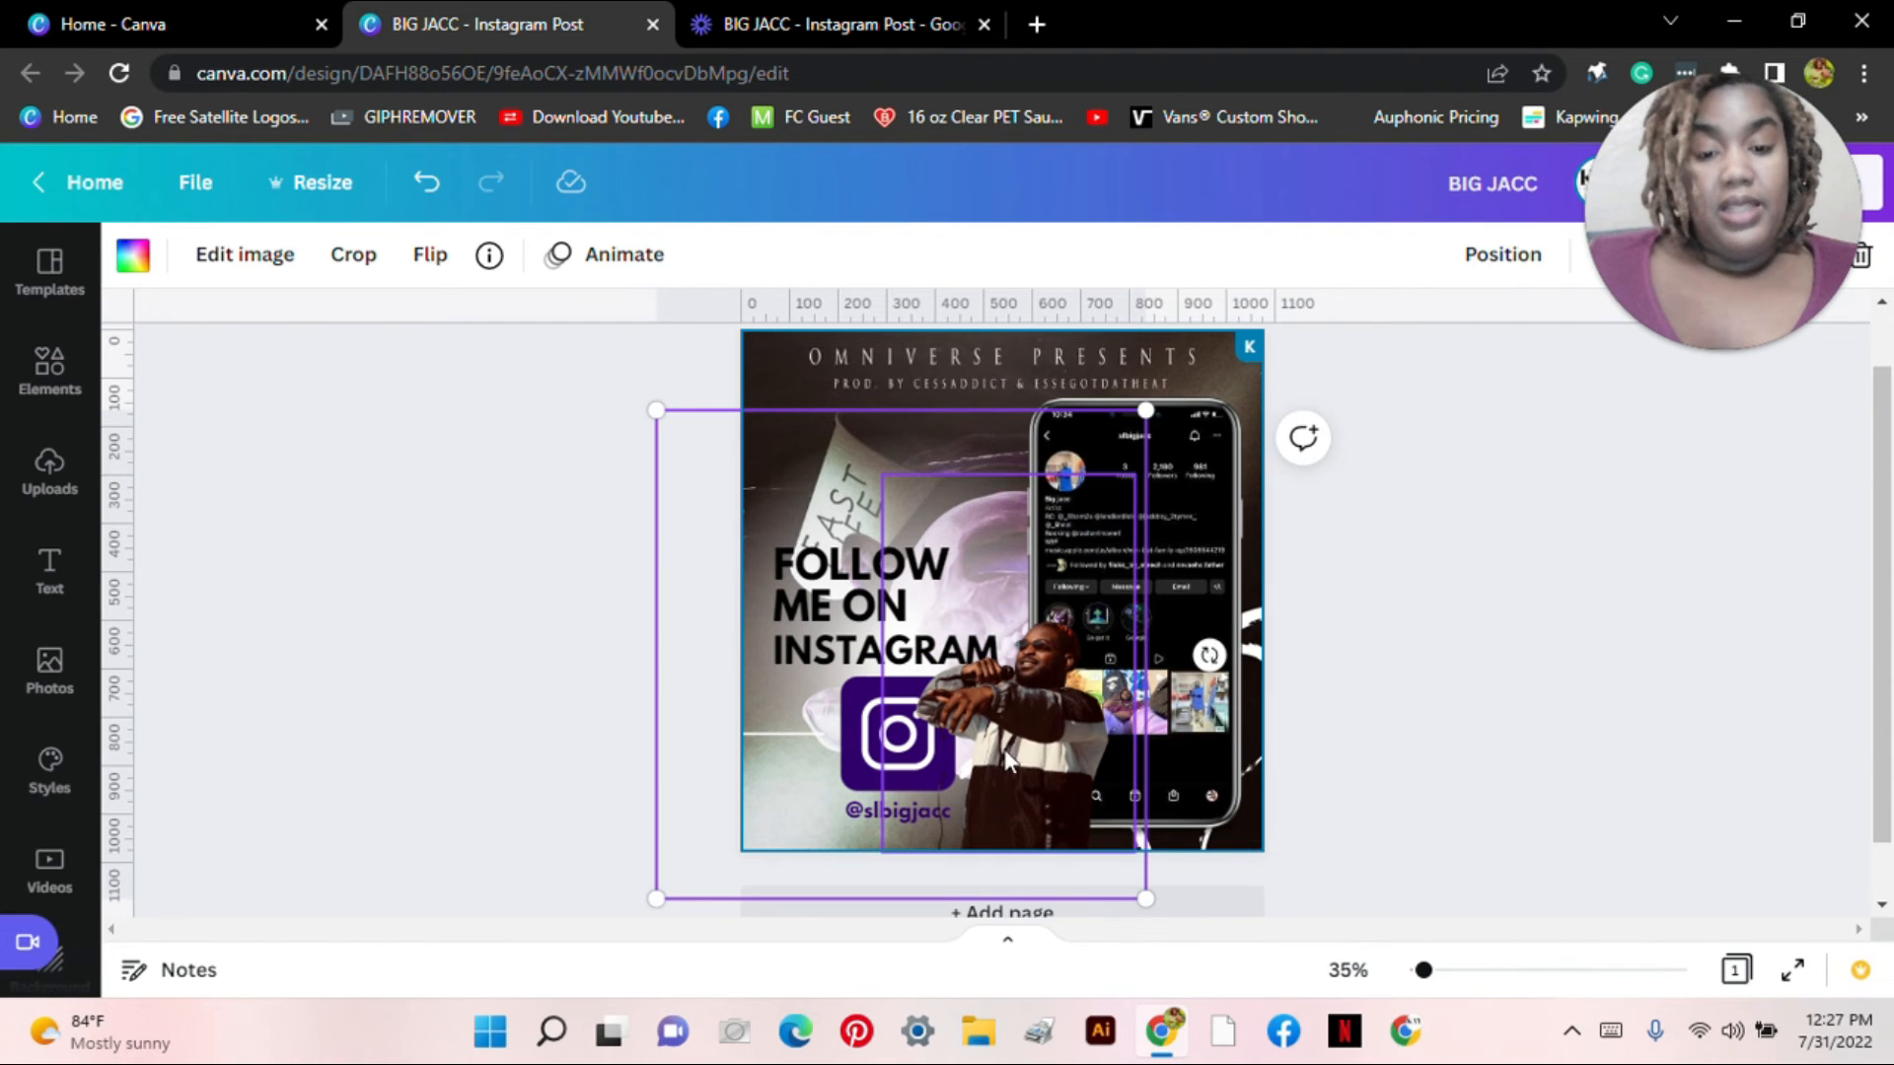
{"action": "mouse_move", "coordinate": [1423, 972]}
{"action": "left_mouse_down"}
{"action": "mouse_move", "coordinate": [1450, 970]}
{"action": "mouse_move", "coordinate": [1427, 971]}
{"action": "left_mouse_up"}
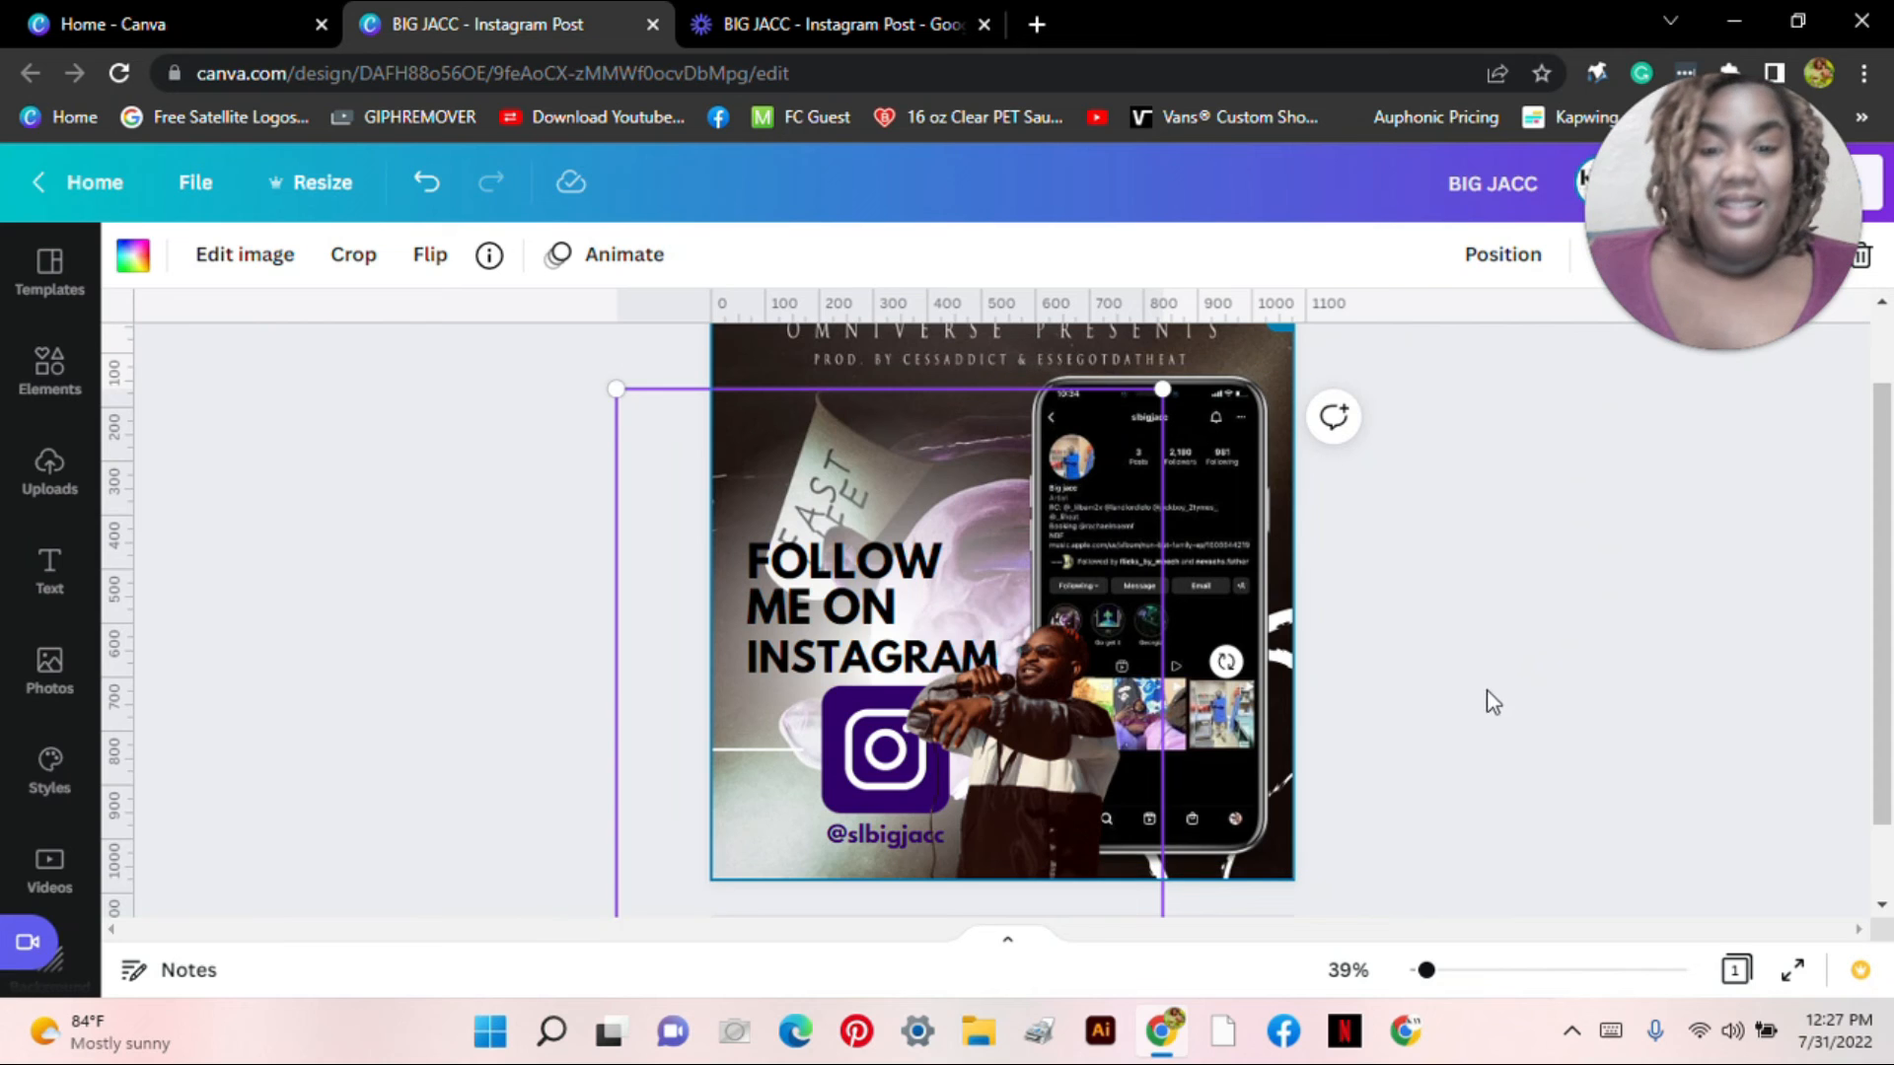
{"action": "left_click", "coordinate": [1505, 655]}
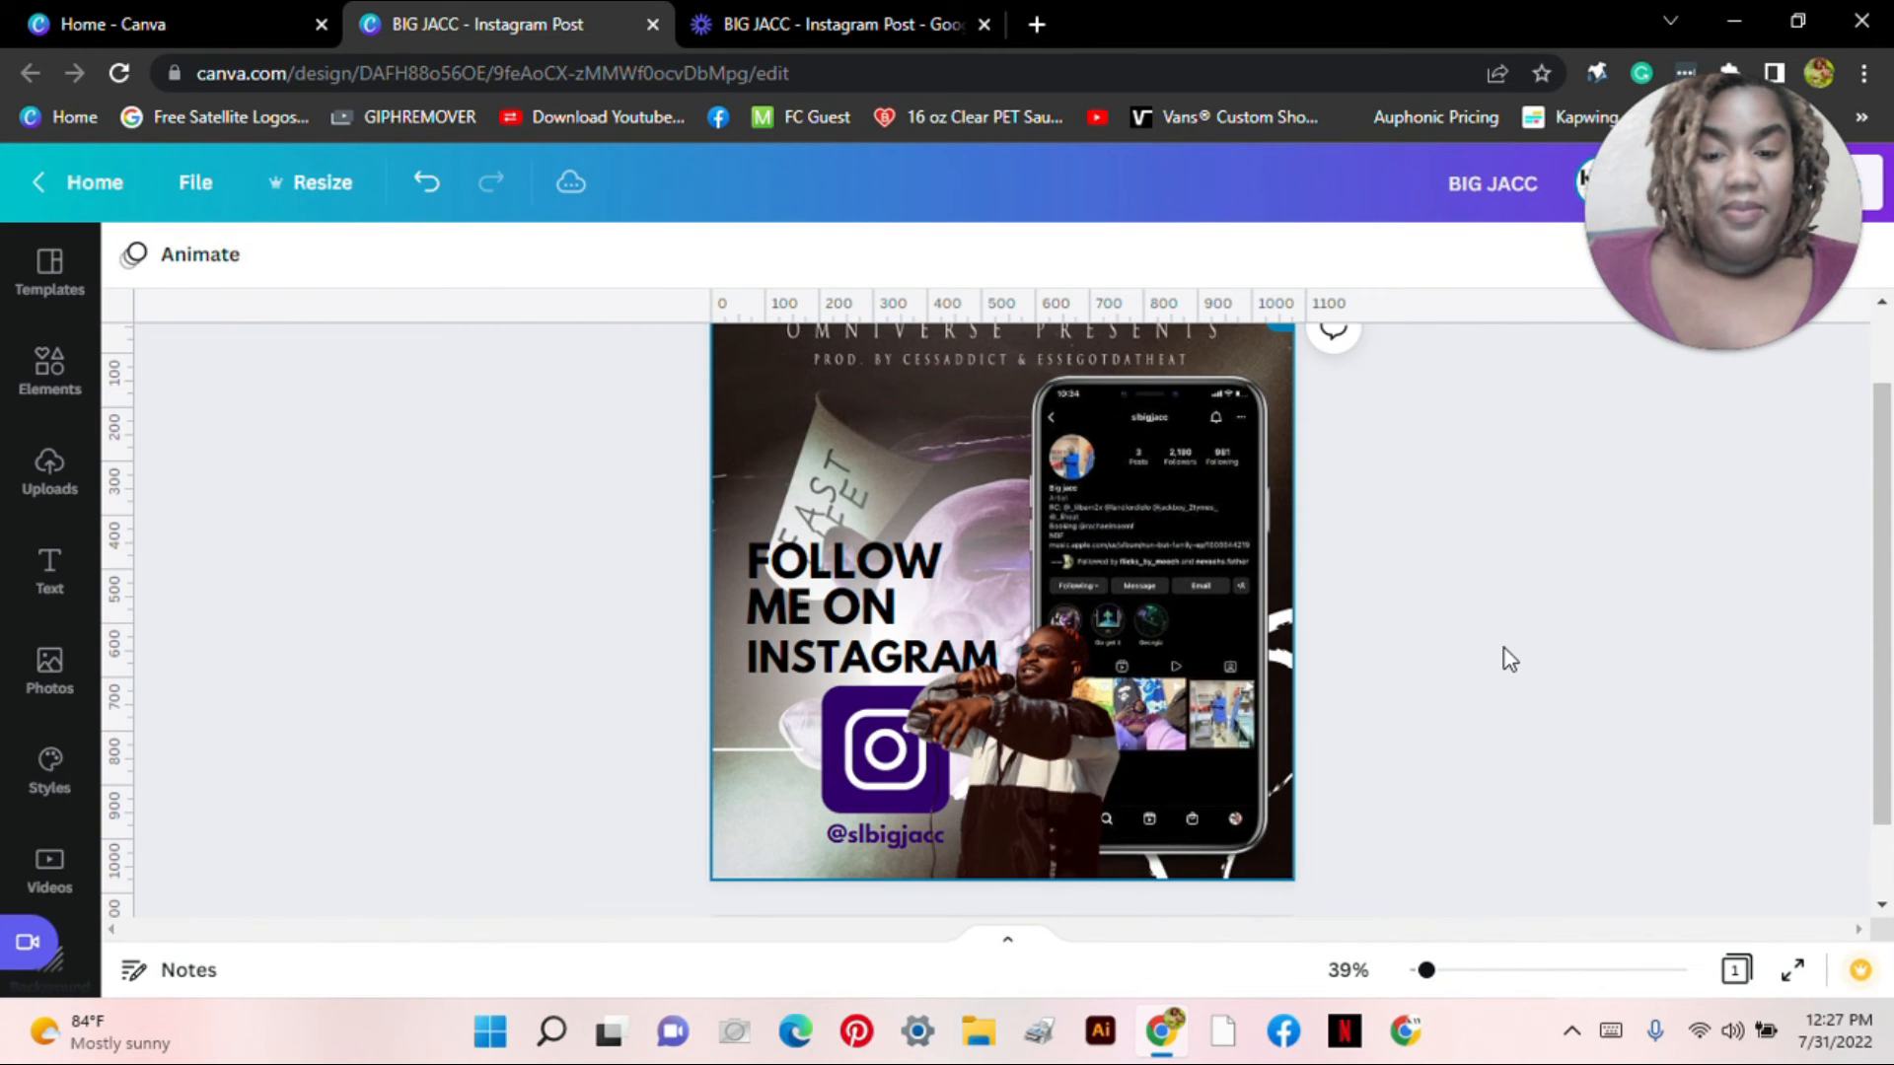
Step: Change the thin white line left of the logo to black
{"action": "left_click", "coordinate": [753, 752]}
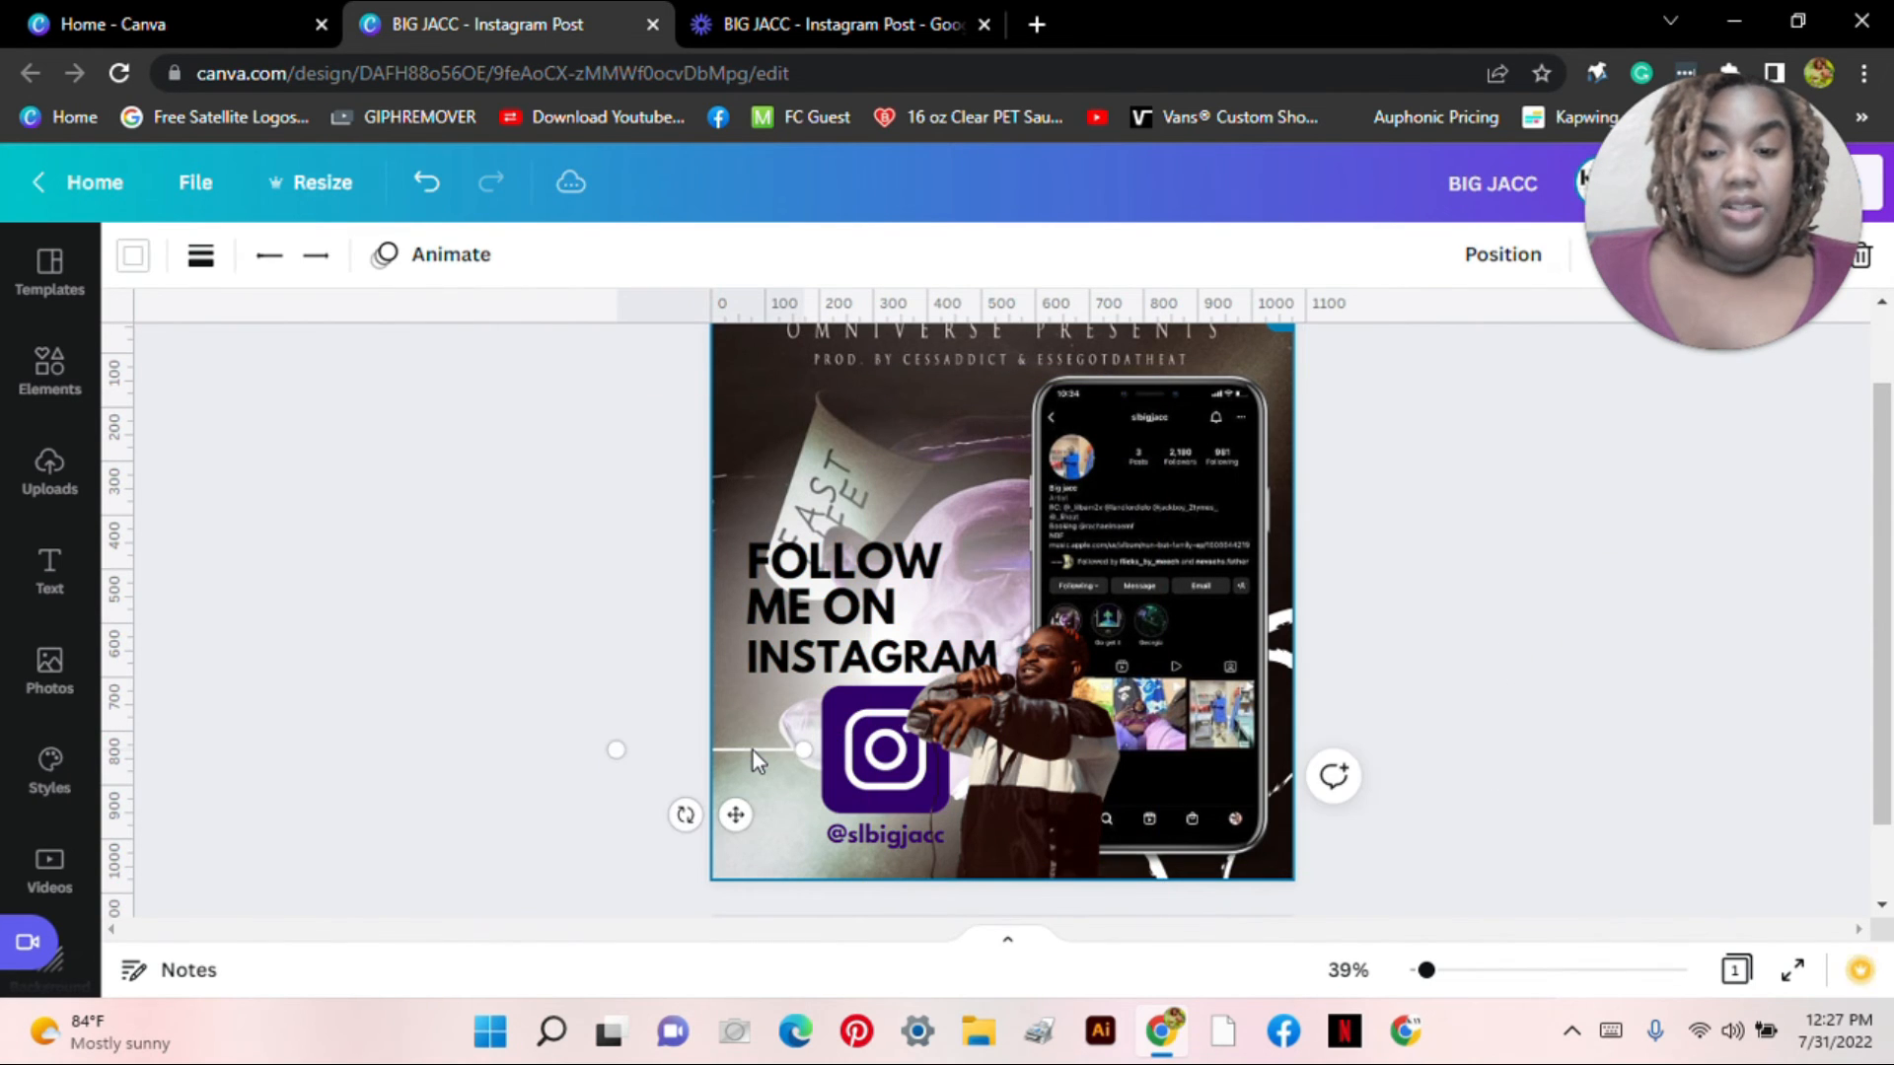
{"action": "left_click", "coordinate": [133, 256]}
{"action": "left_click", "coordinate": [237, 400]}
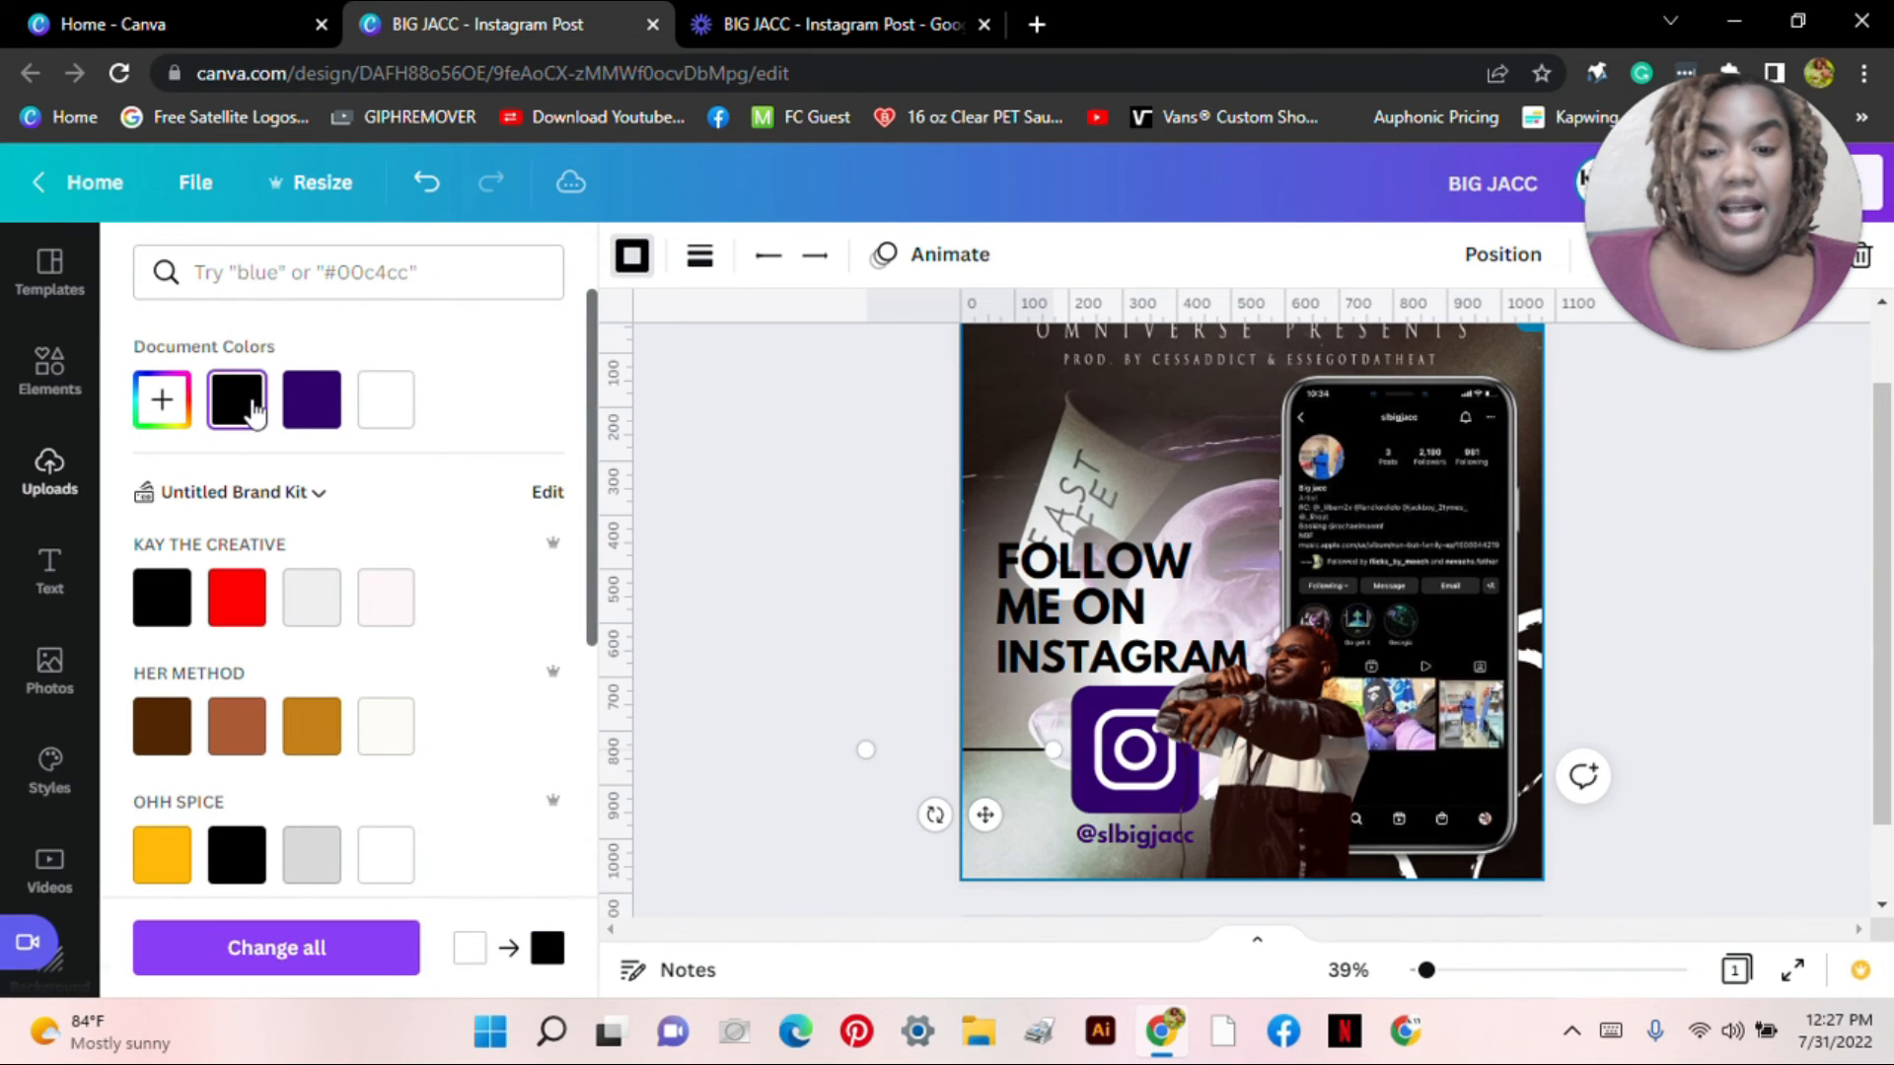
{"action": "left_click", "coordinate": [810, 603]}
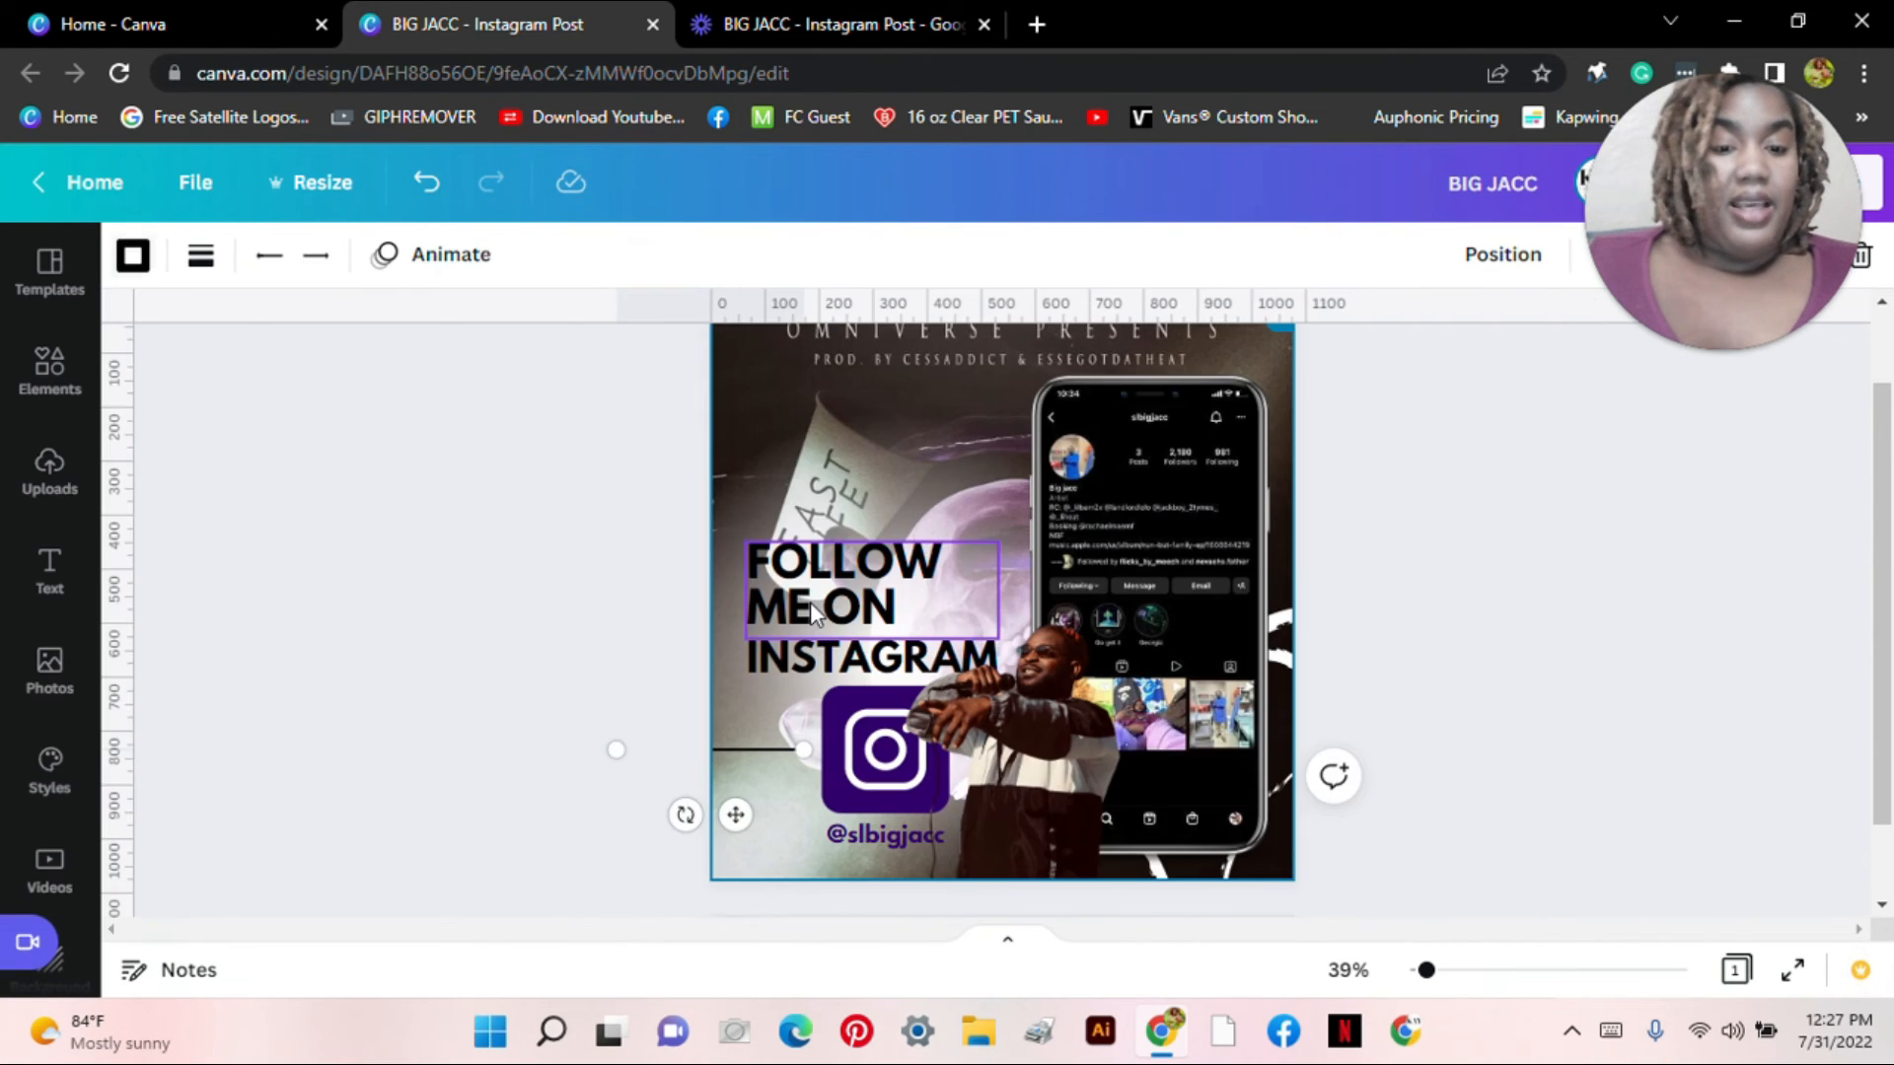
{"action": "left_click", "coordinate": [642, 597]}
{"action": "scroll", "coordinate": [1889, 556], "scroll_direction": "up", "scroll_amount": 2}
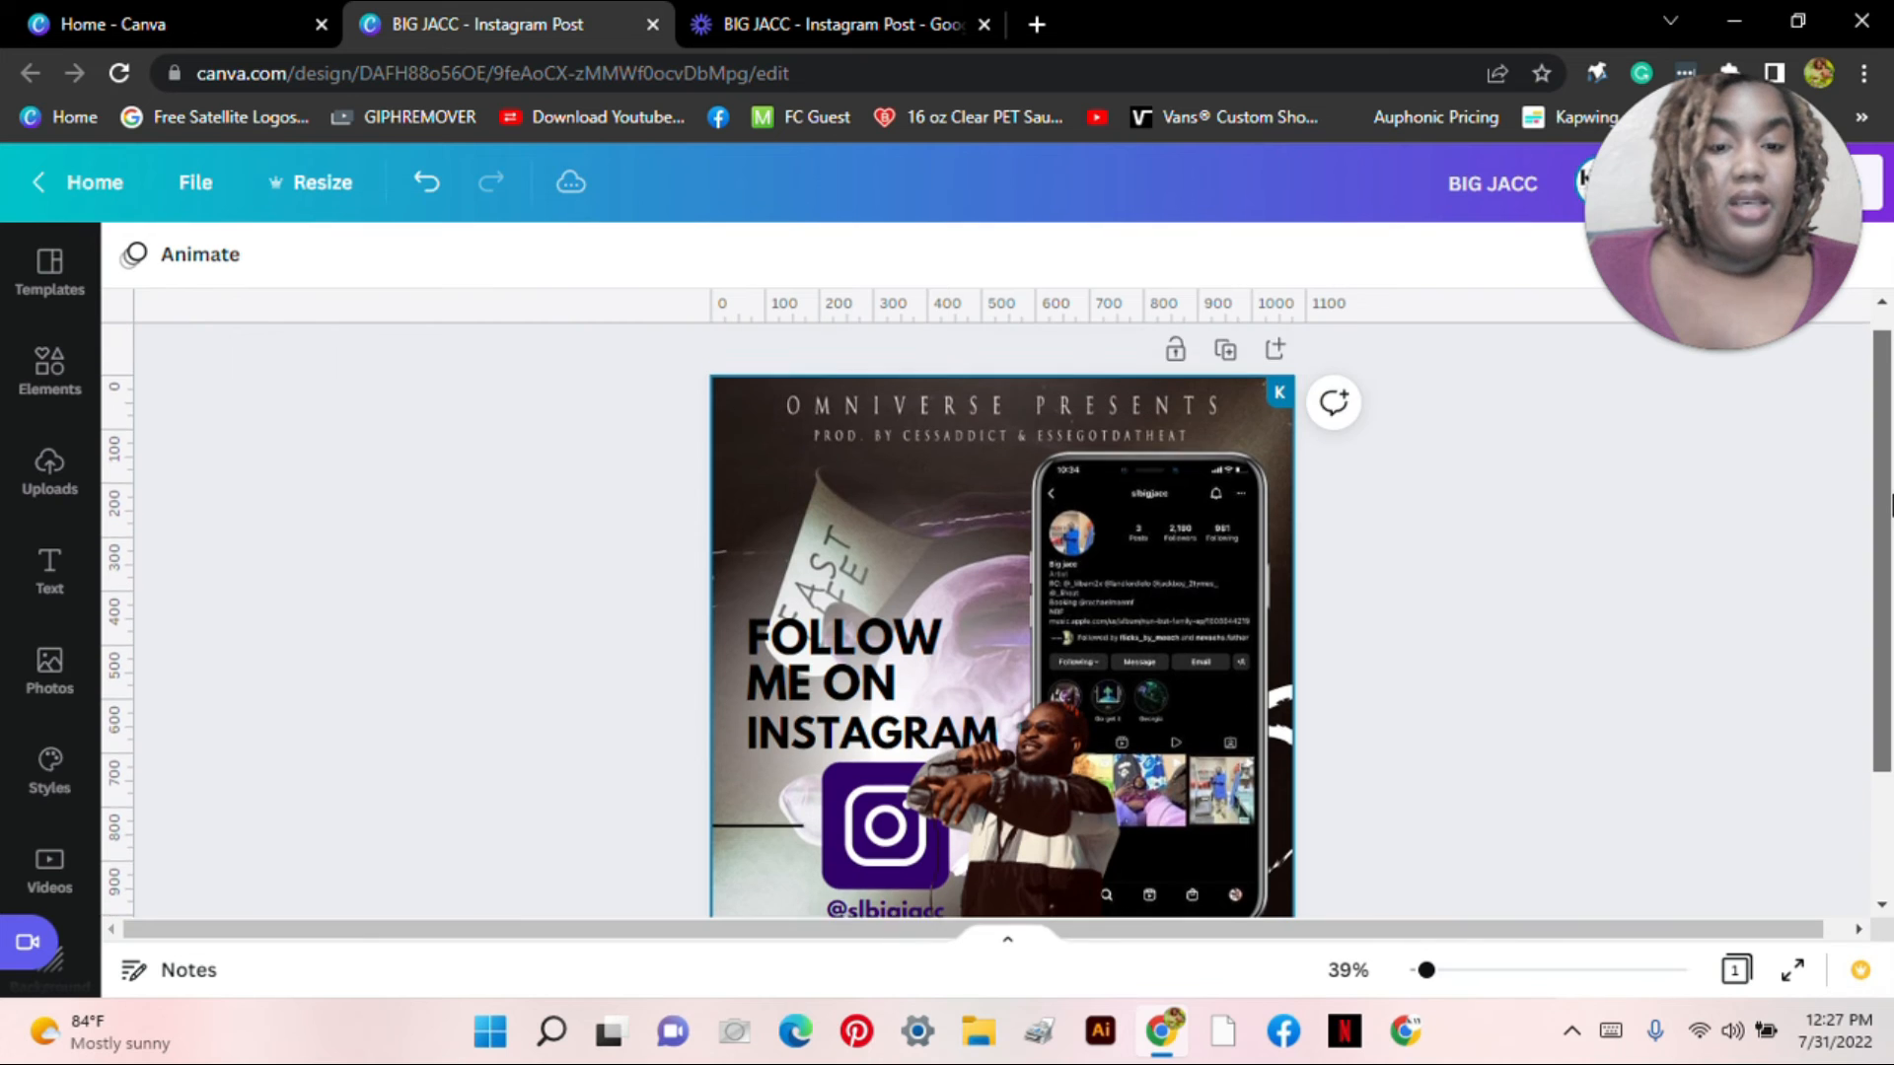
{"action": "left_click_drag", "start_coordinate": [1426, 970], "coordinate": [1423, 993]}
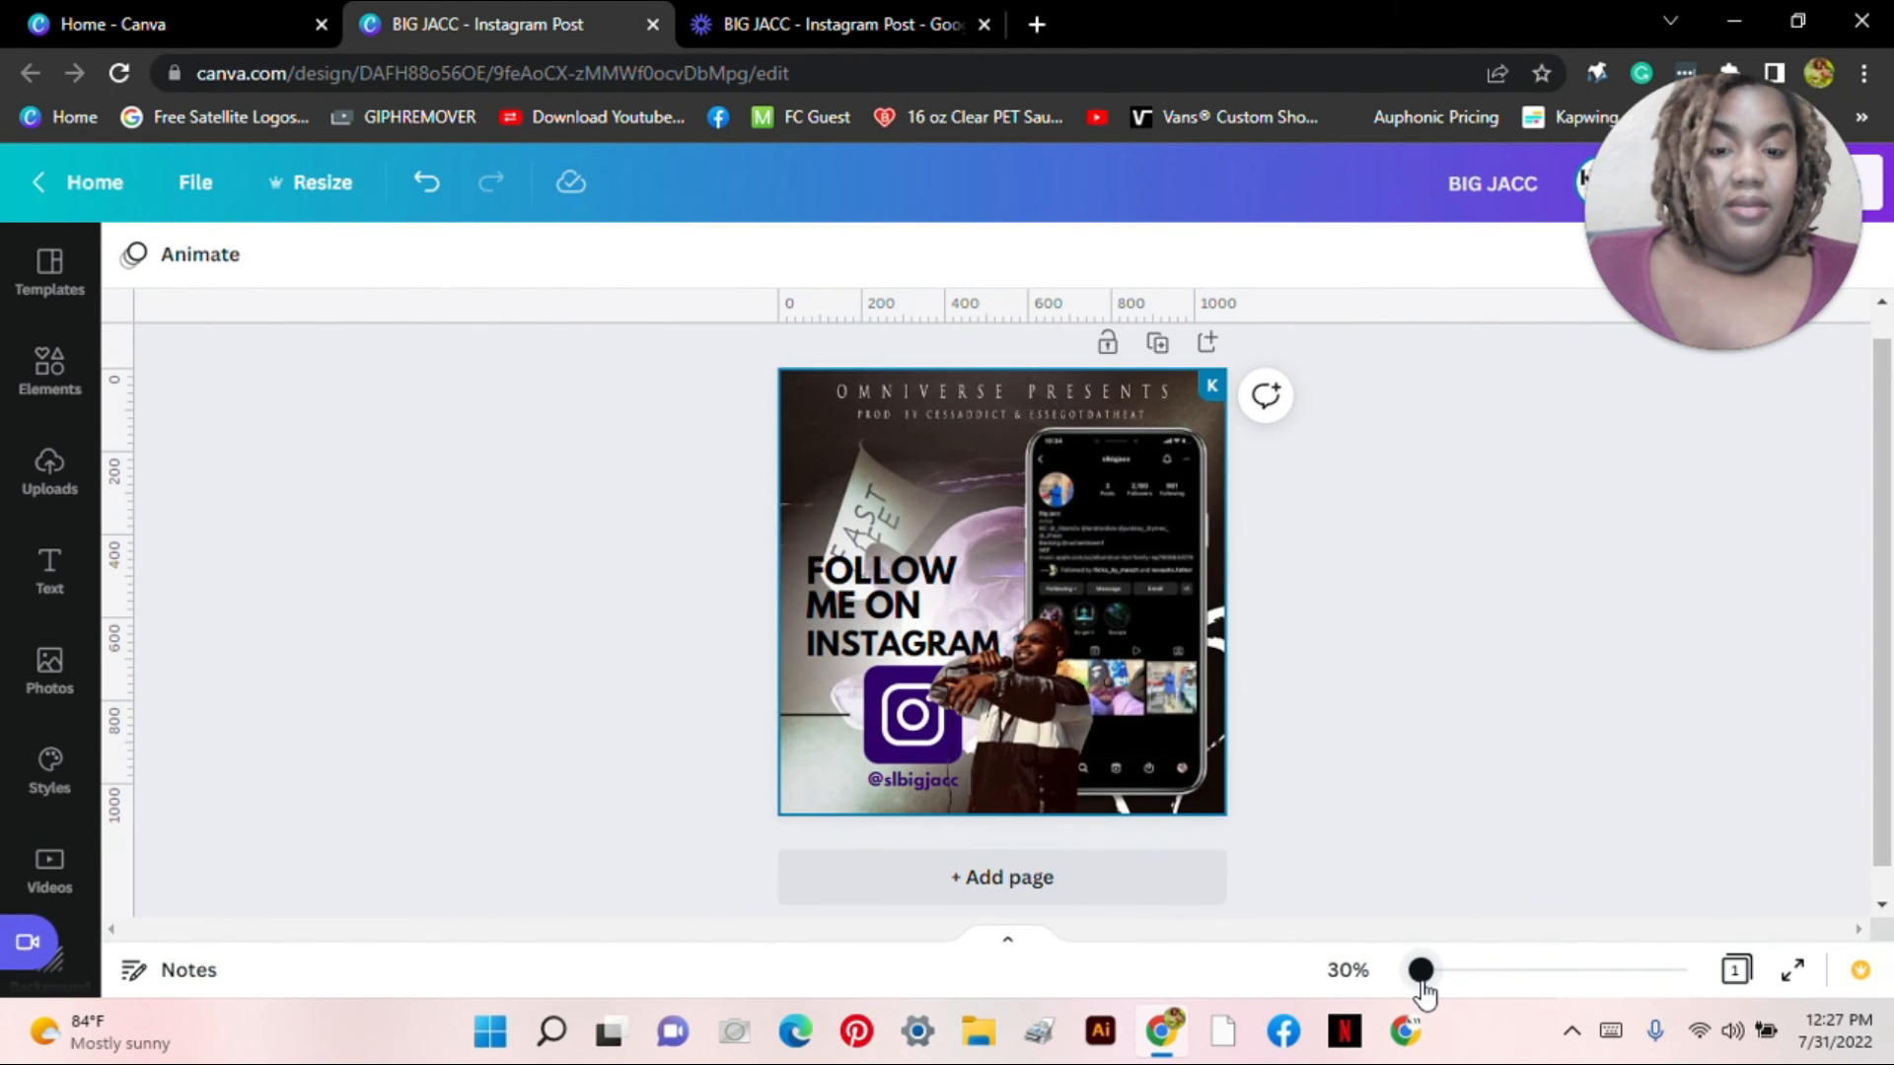